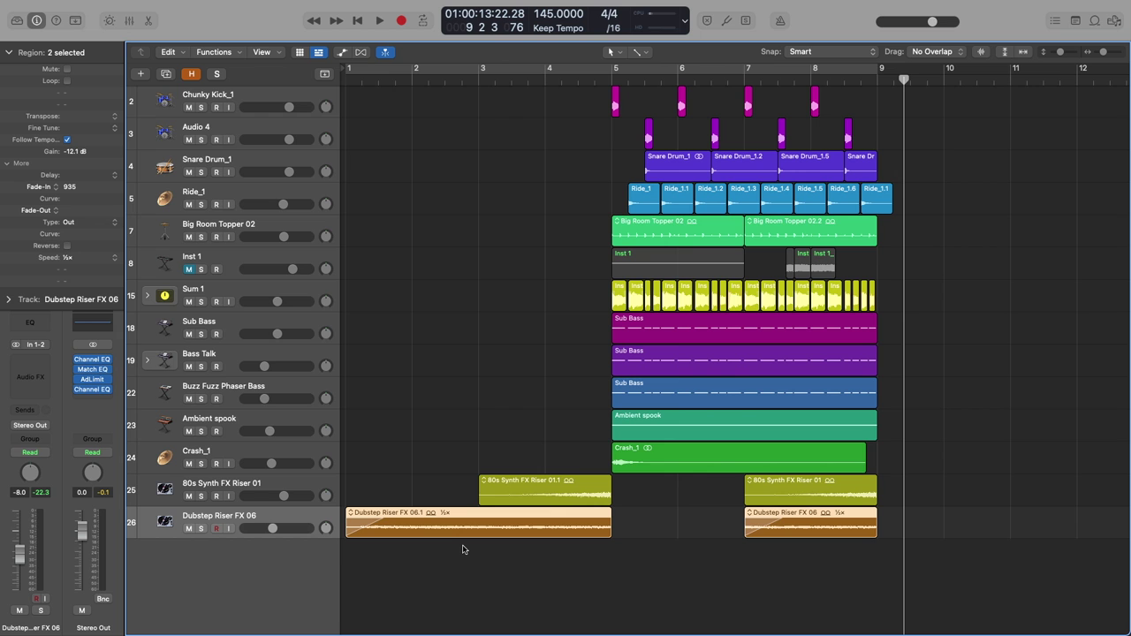
Step: Create a new software instrument track, Inst 7, using the EFM1 FM Synth
click(142, 74)
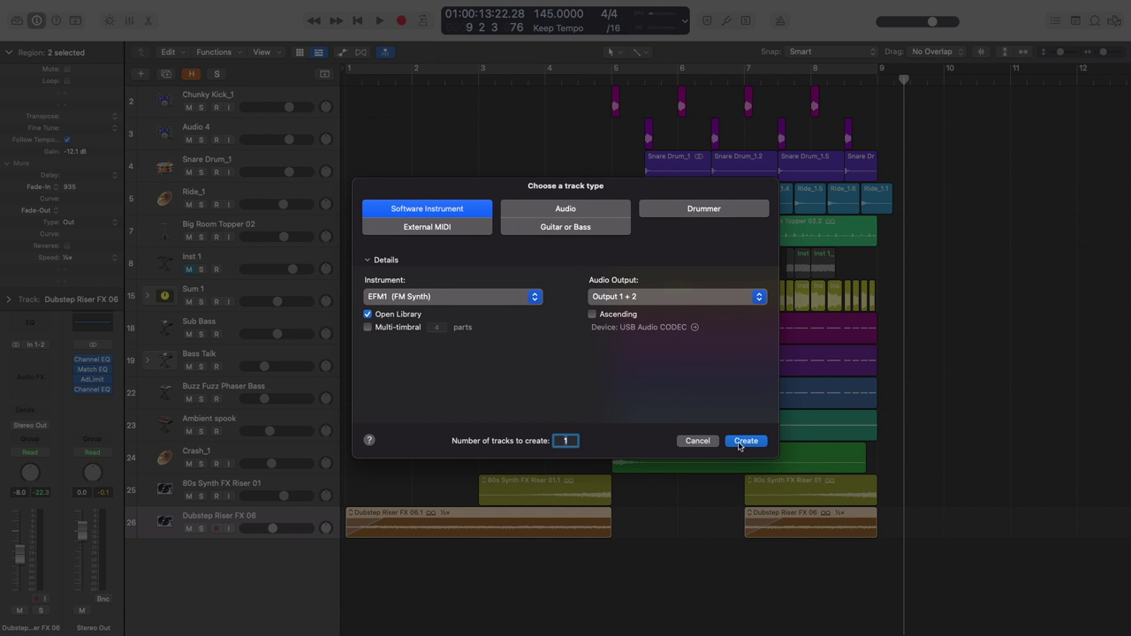
click(745, 441)
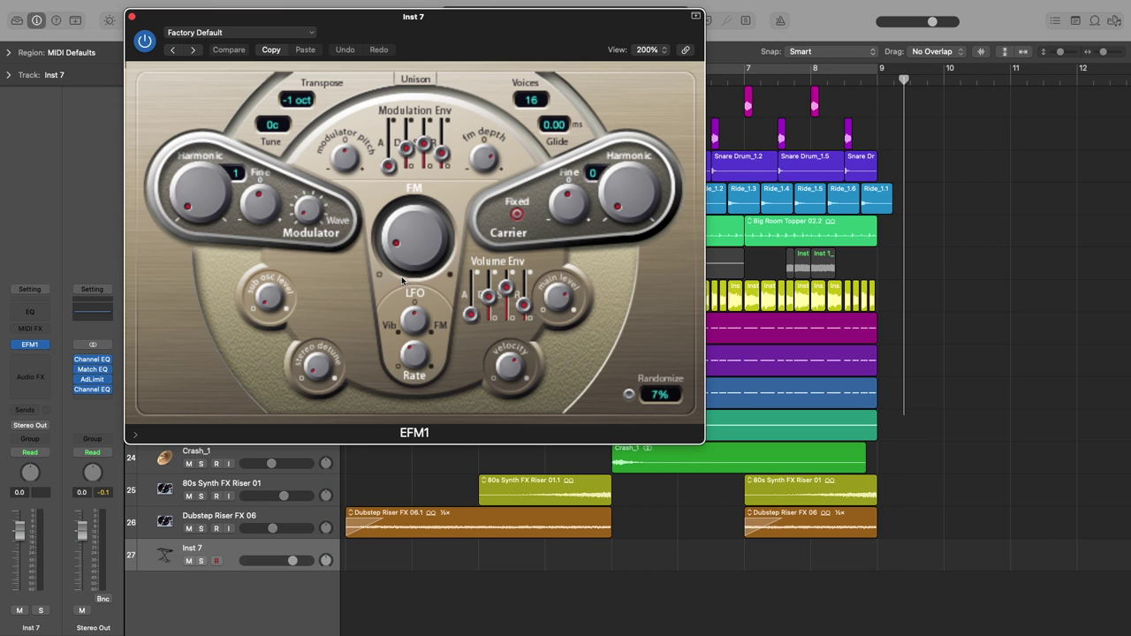
Step: Show Smart Controls for Inst 7, shrink the EFM1 window, and delete all patch mappings
key(b)
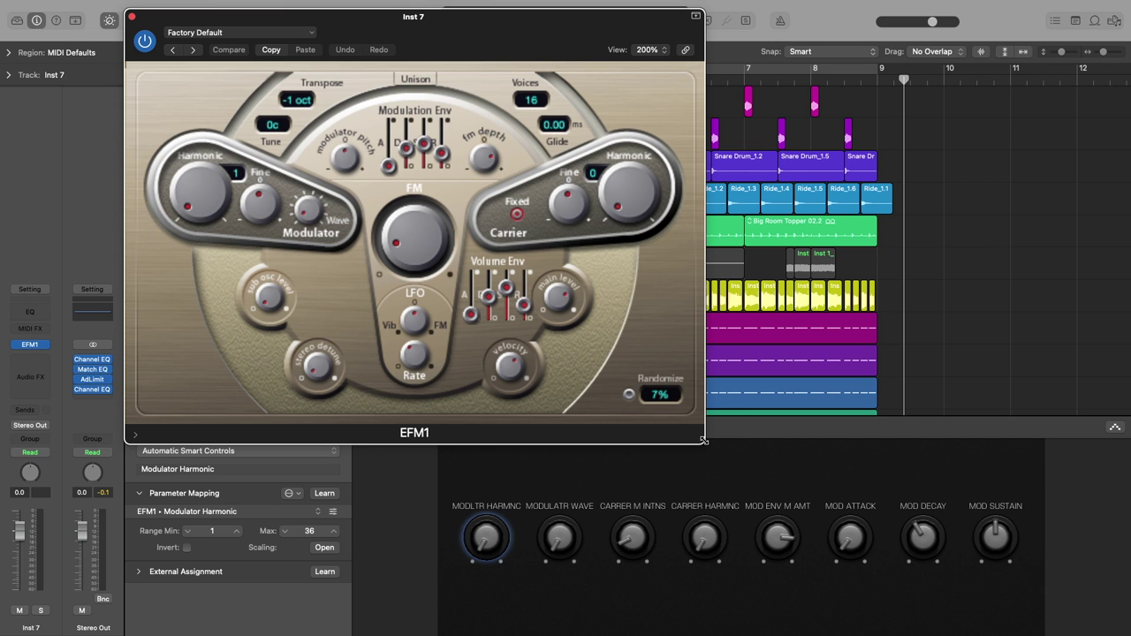
drag(704, 439, 616, 355)
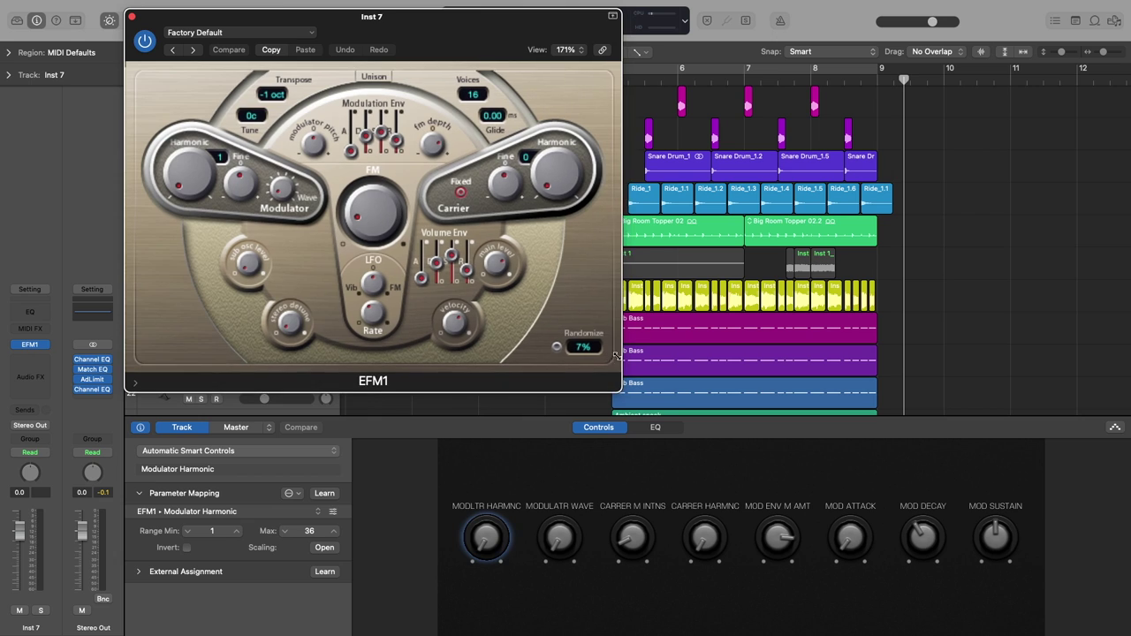
click(294, 494)
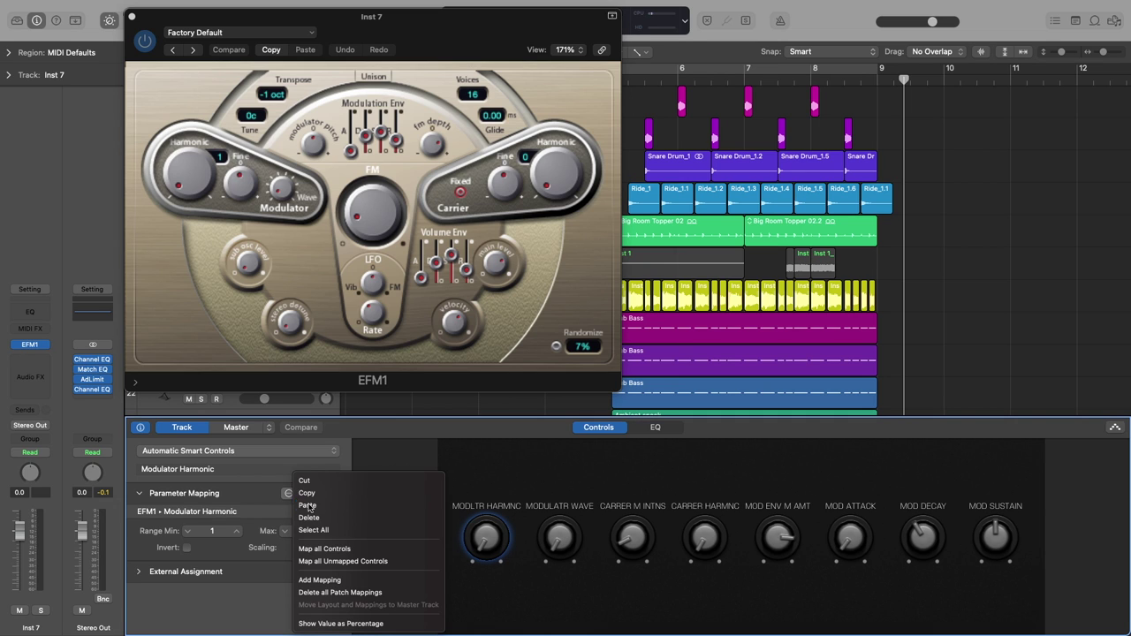
click(352, 598)
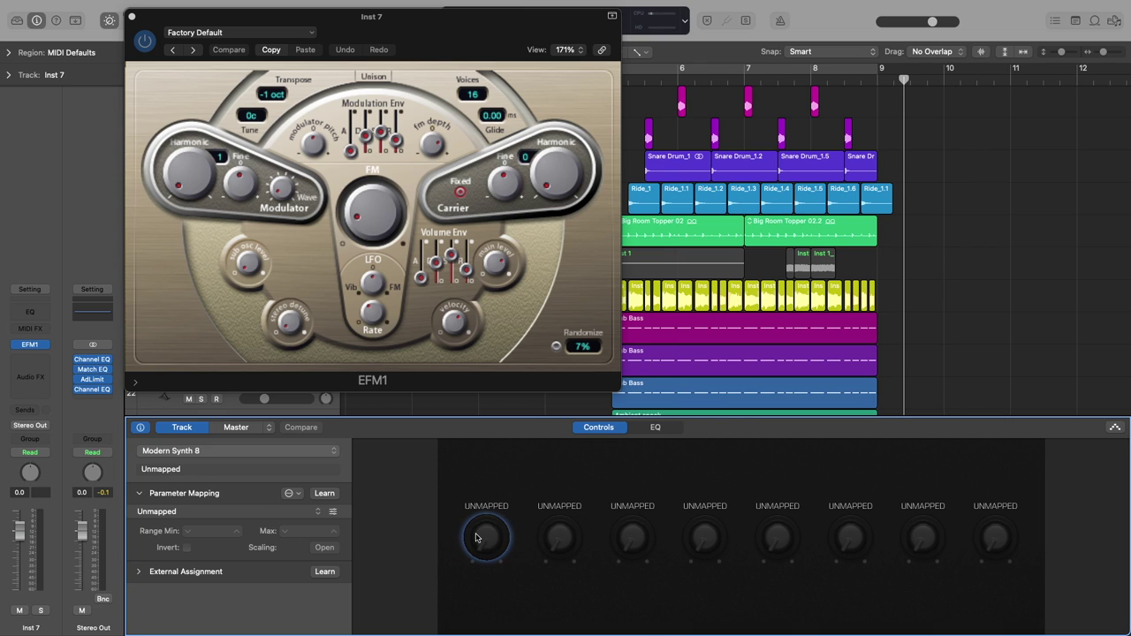
Step: Map the first smart knob to 1 EFM1 > Carrier FM Intensity and turn it up to test
click(324, 493)
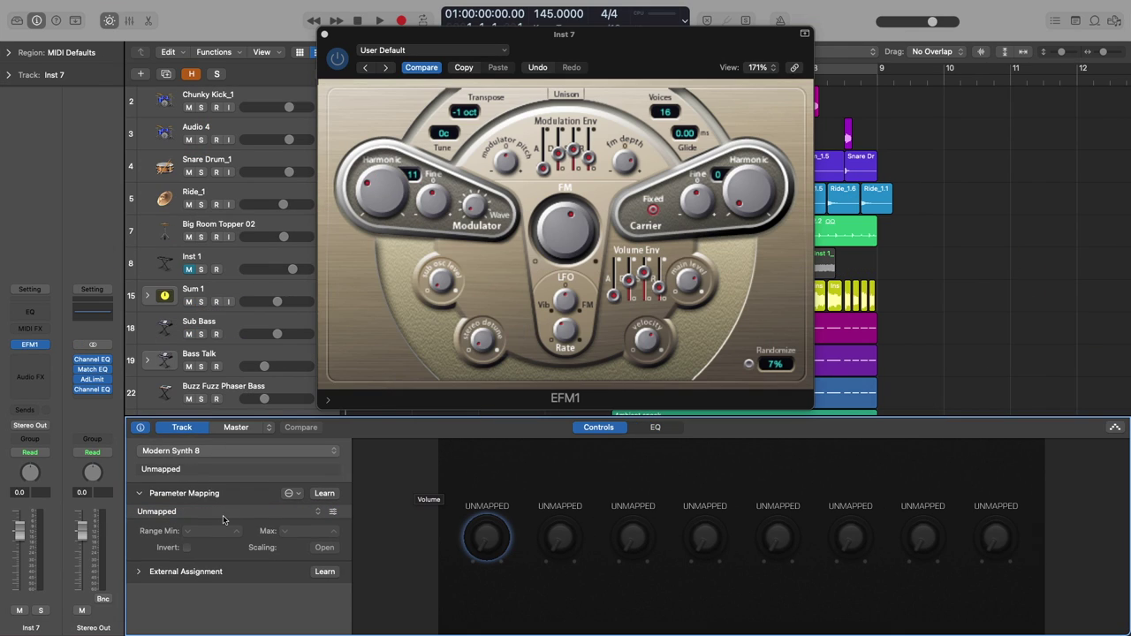
click(317, 513)
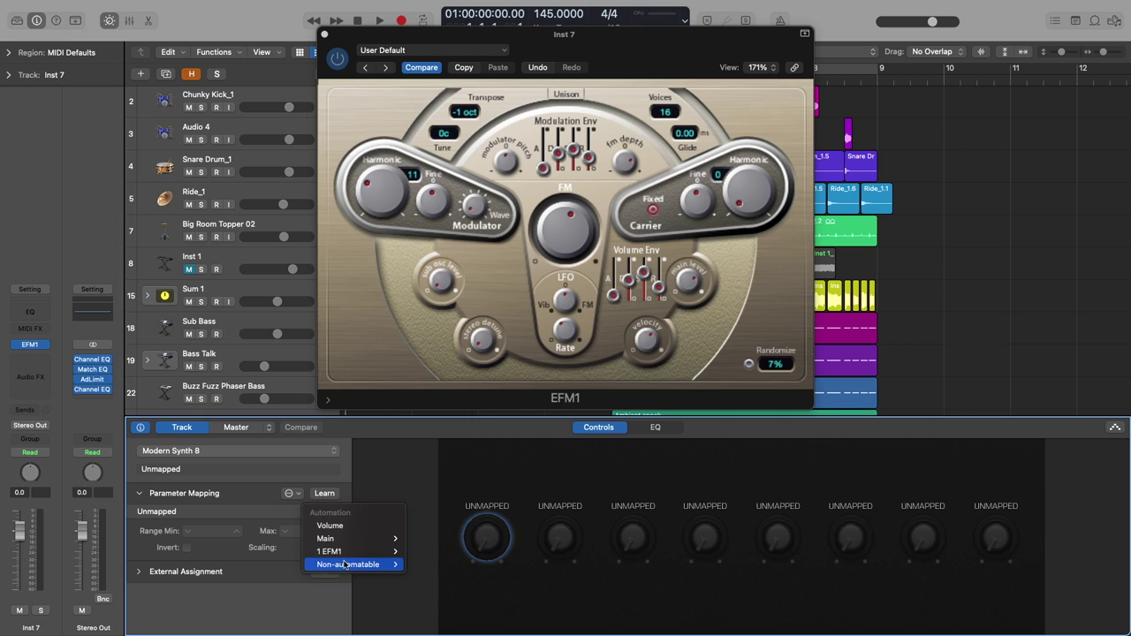
mouse_move(346, 553)
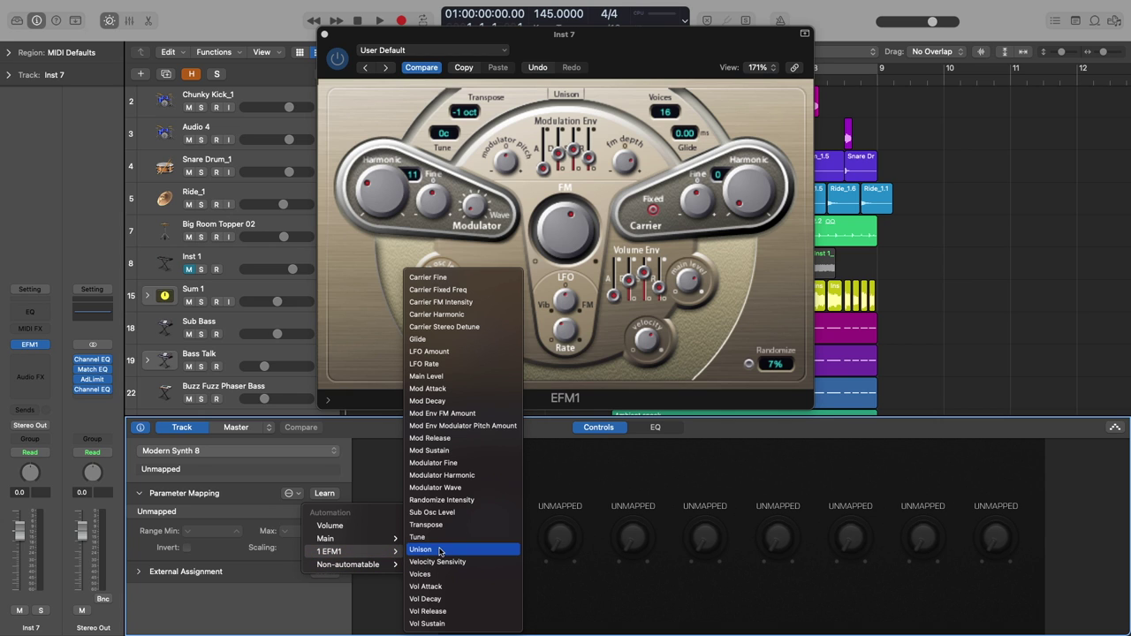
click(456, 303)
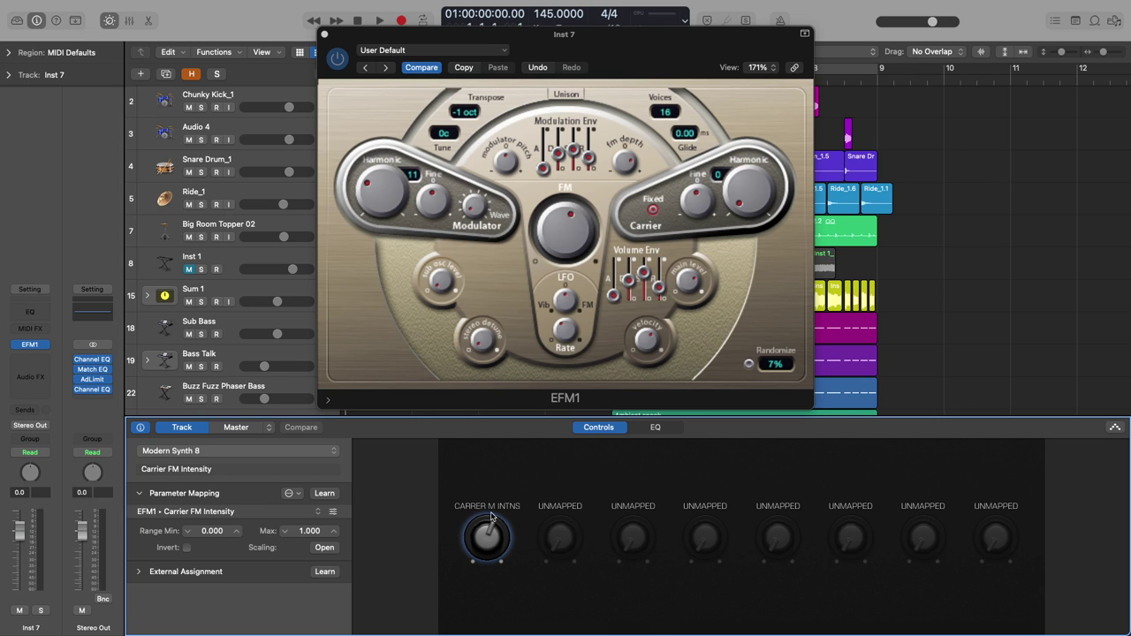
drag(491, 517, 500, 485)
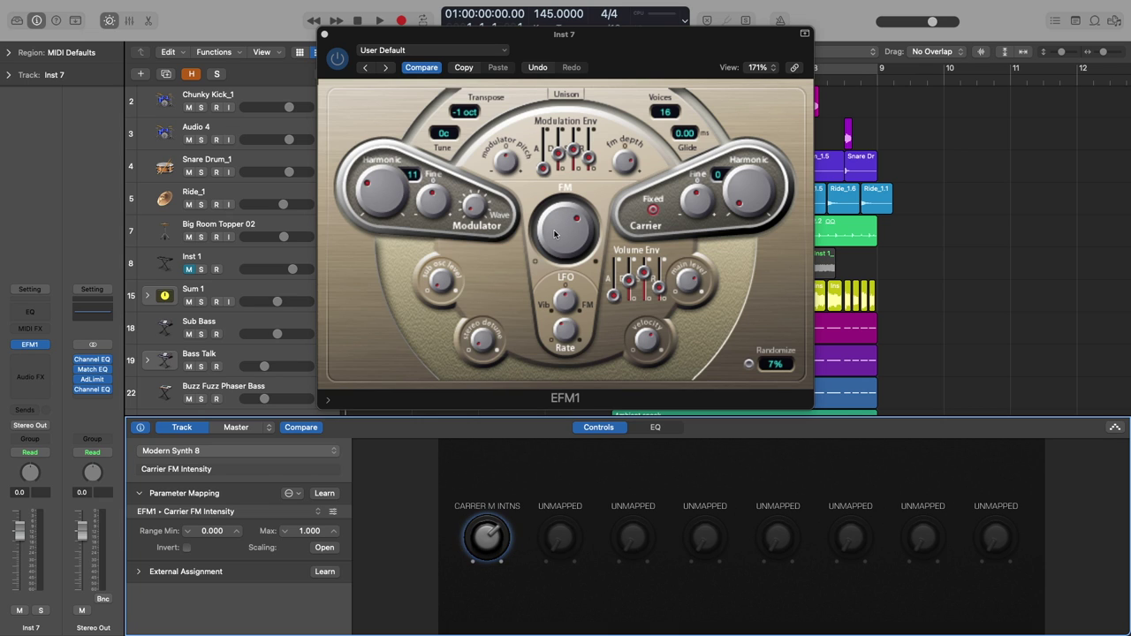
Step: Play F at octave C1 in Musical Typing, set Modulator Harmonic from 11 to 1, and sweep FM intensity
key(super+k)
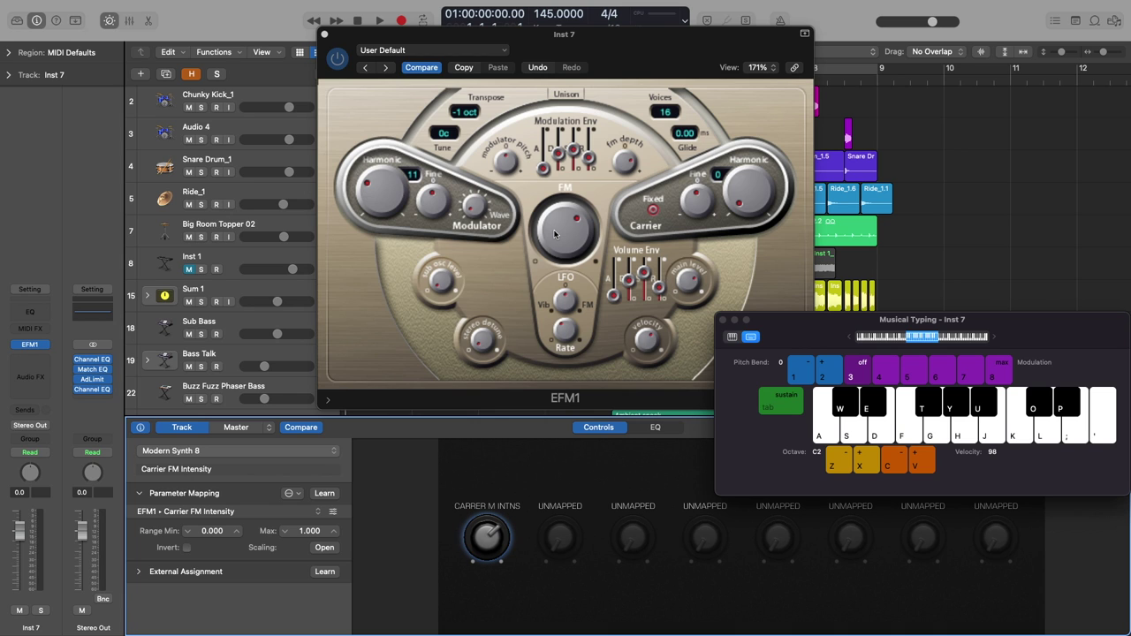
key(z)
key(f)
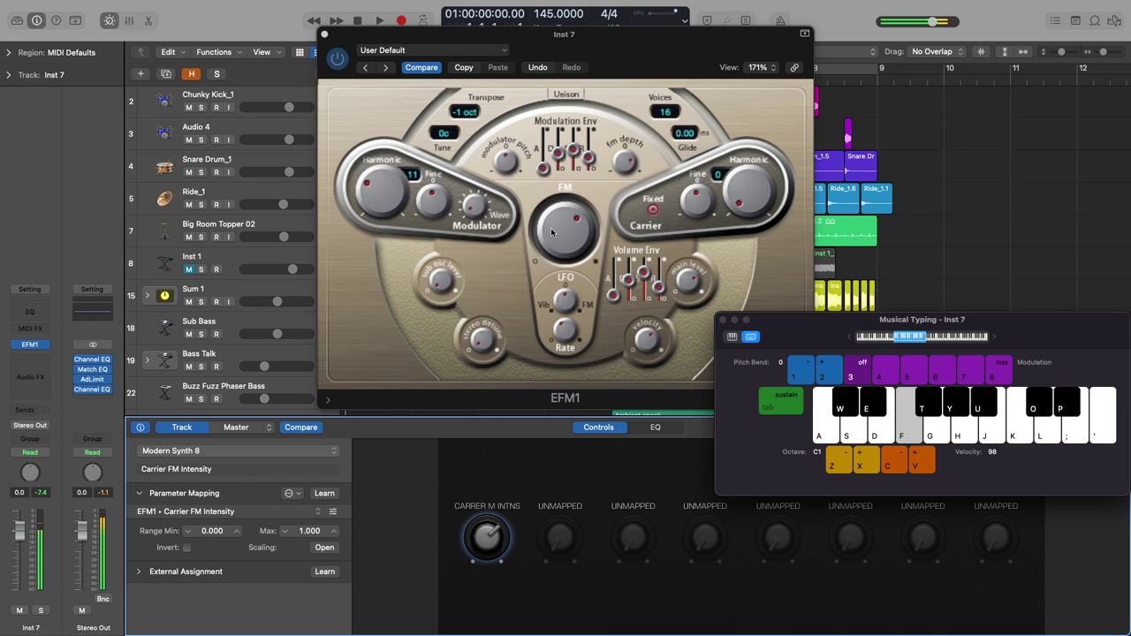
drag(358, 198, 373, 289)
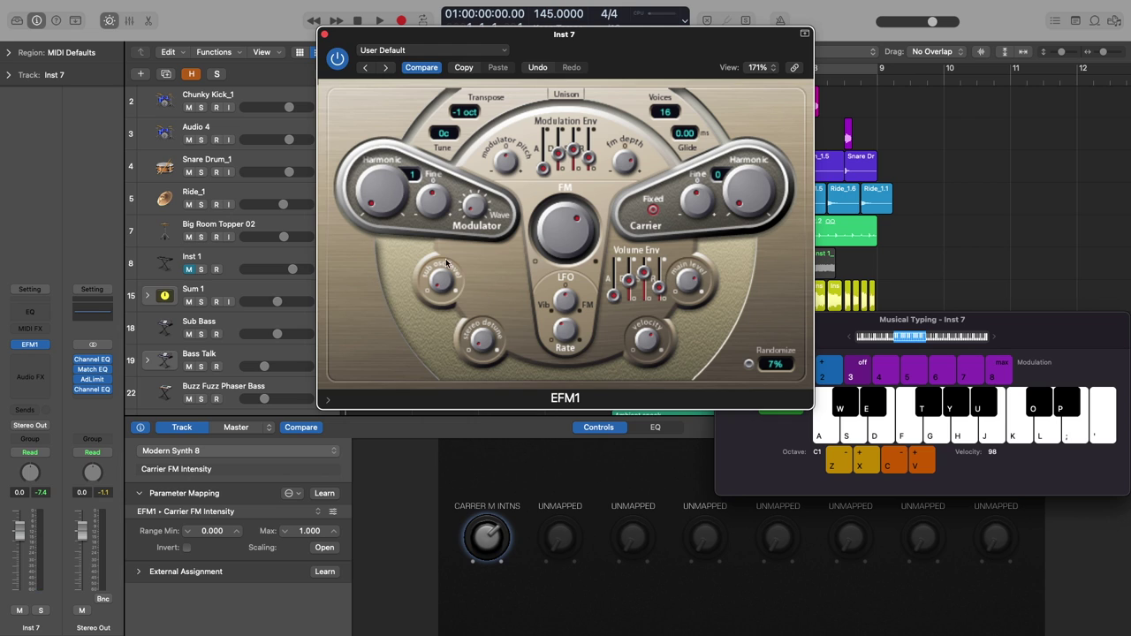
key(f)
key(f)
key(f)
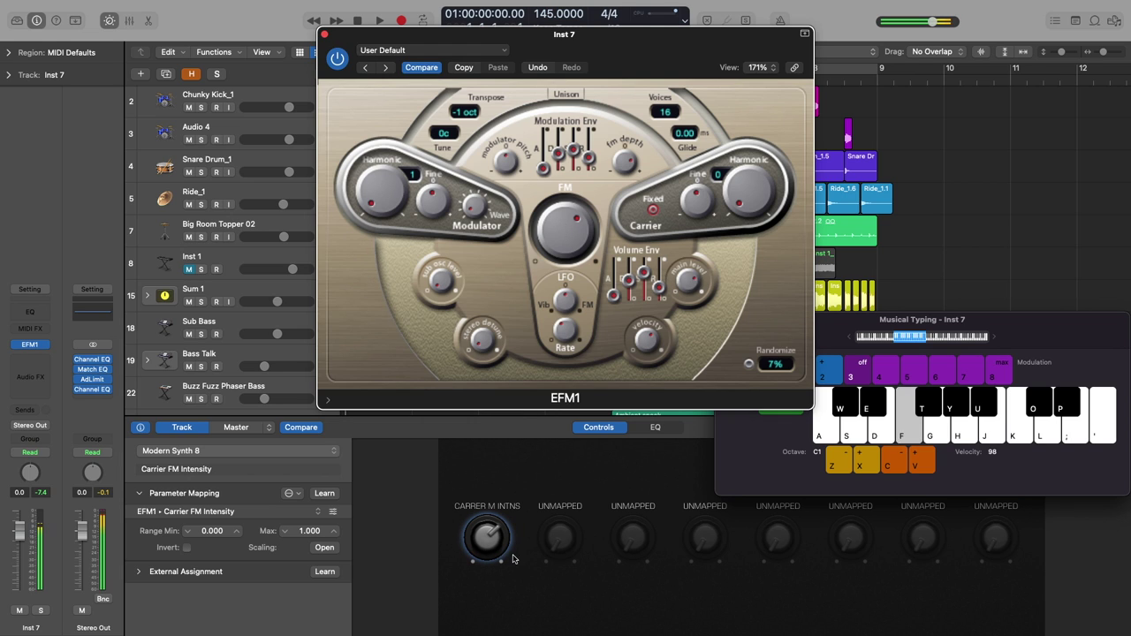
key(f)
drag(478, 527, 504, 484)
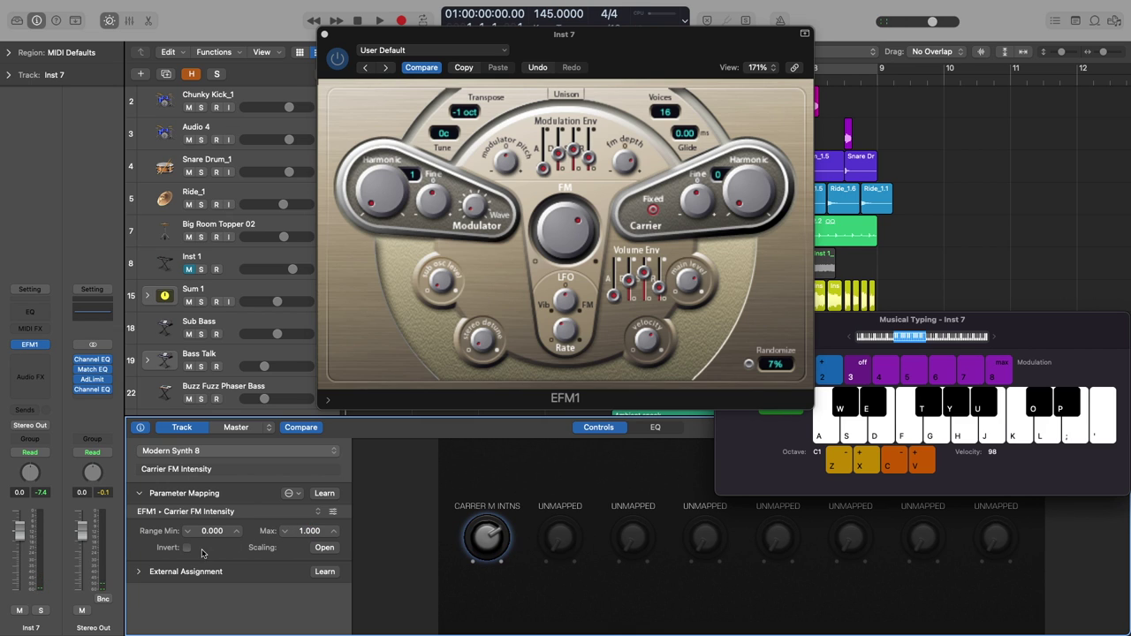
Step: Set the Carrier FM Intensity mapping's Range Min to 0.391
drag(212, 531, 212, 520)
double_click(212, 530)
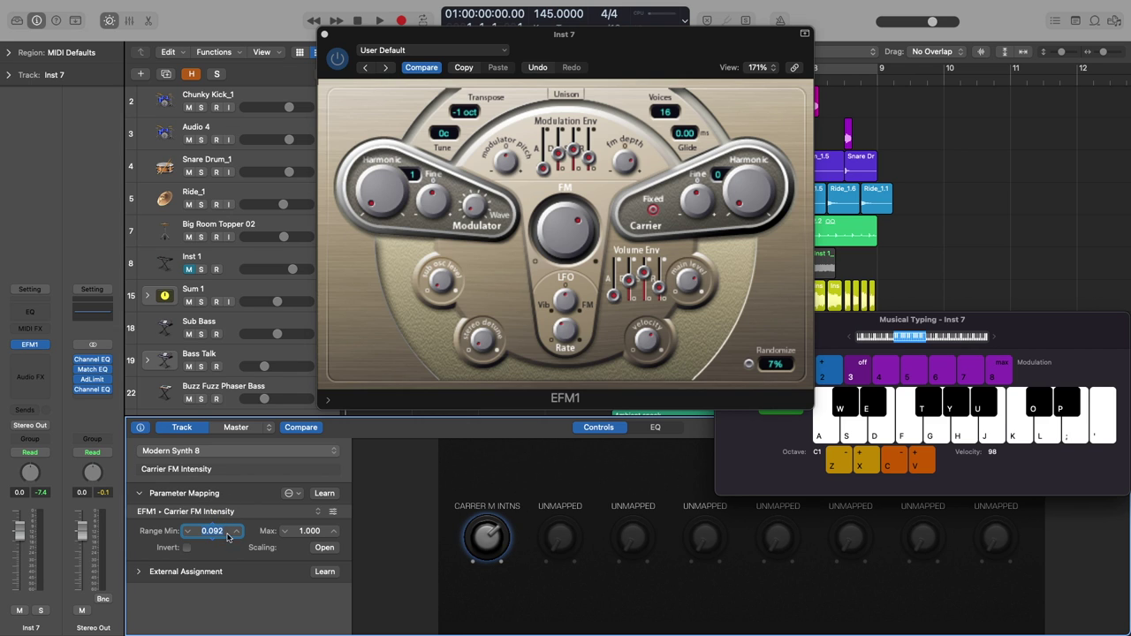
click(207, 460)
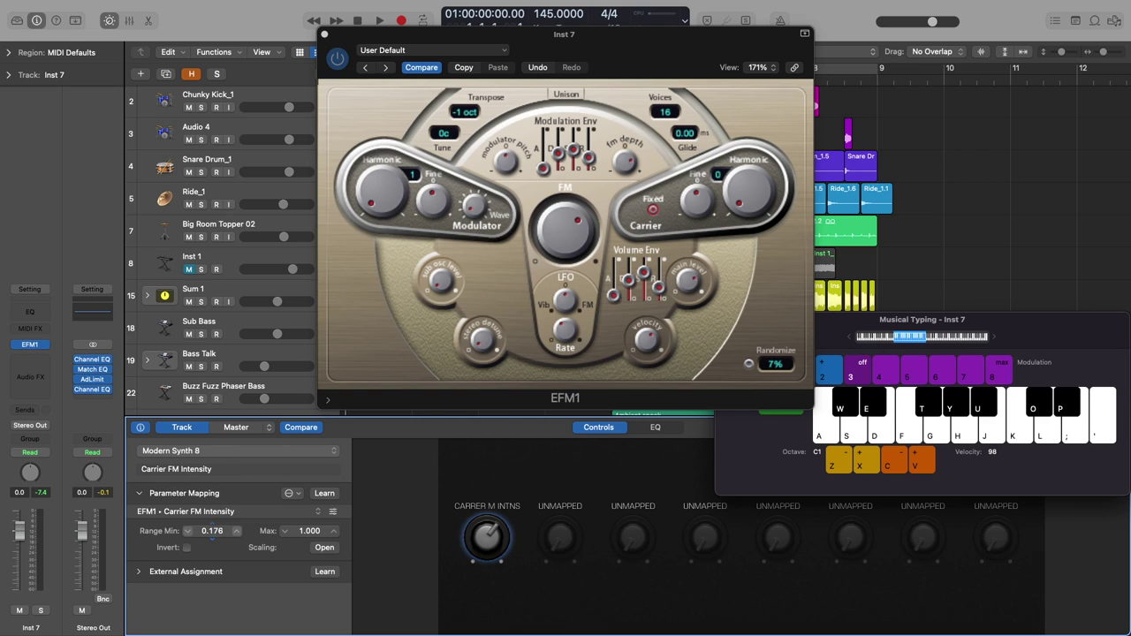
drag(212, 531, 212, 531)
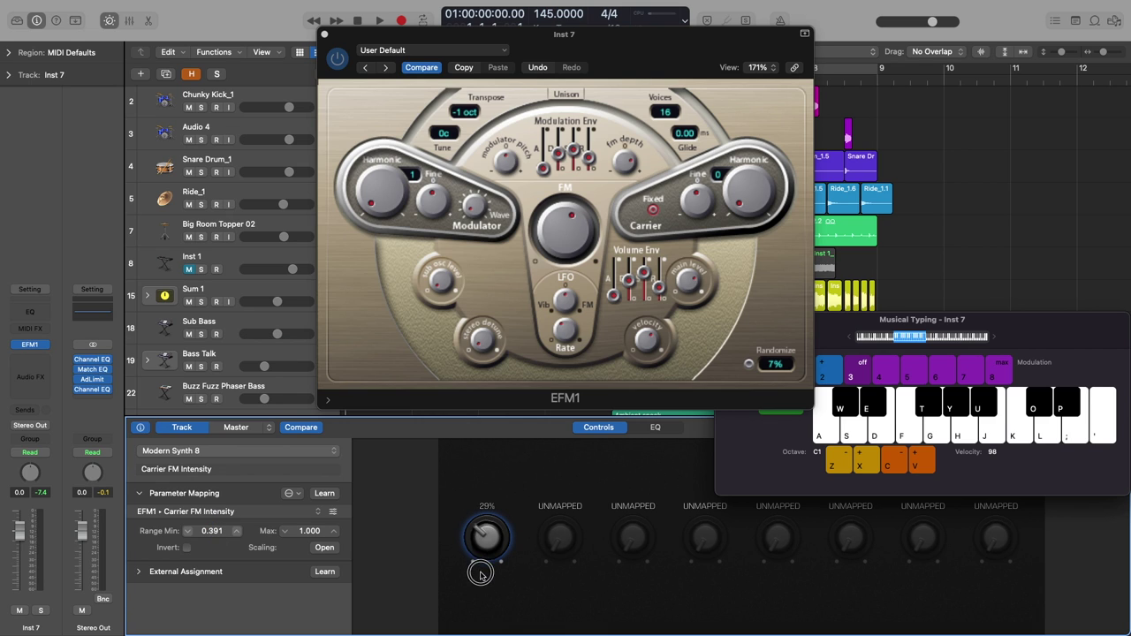
Step: Test the knob at 0% and the EFM1 FM knob while playing F, leaving the knob at 22%
drag(486, 537, 474, 630)
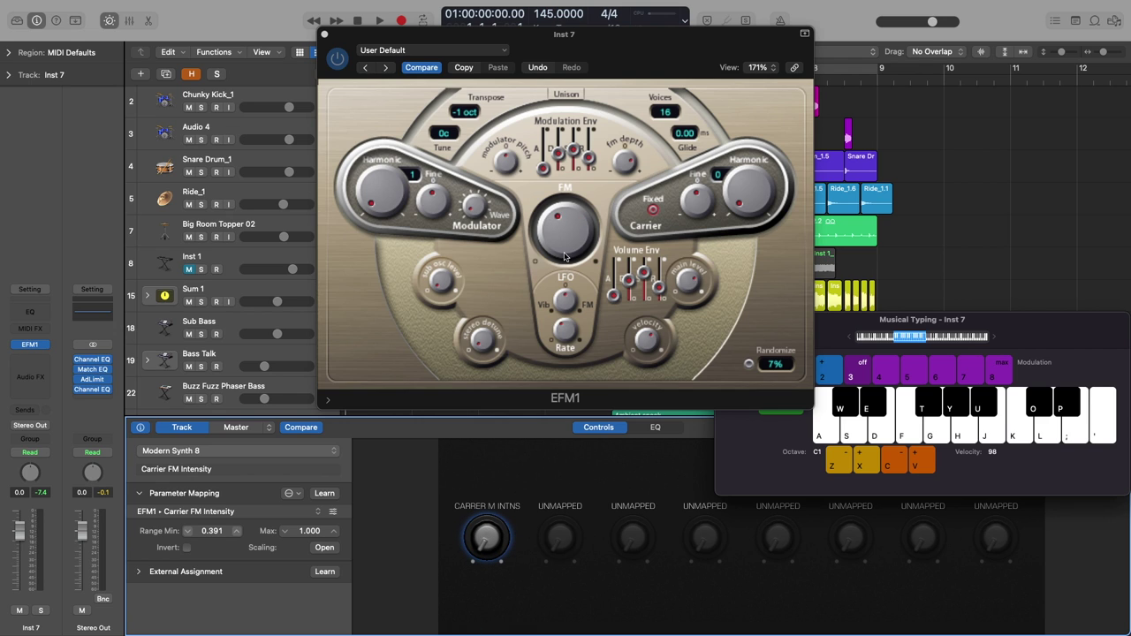
key(f)
key(f)
click(486, 491)
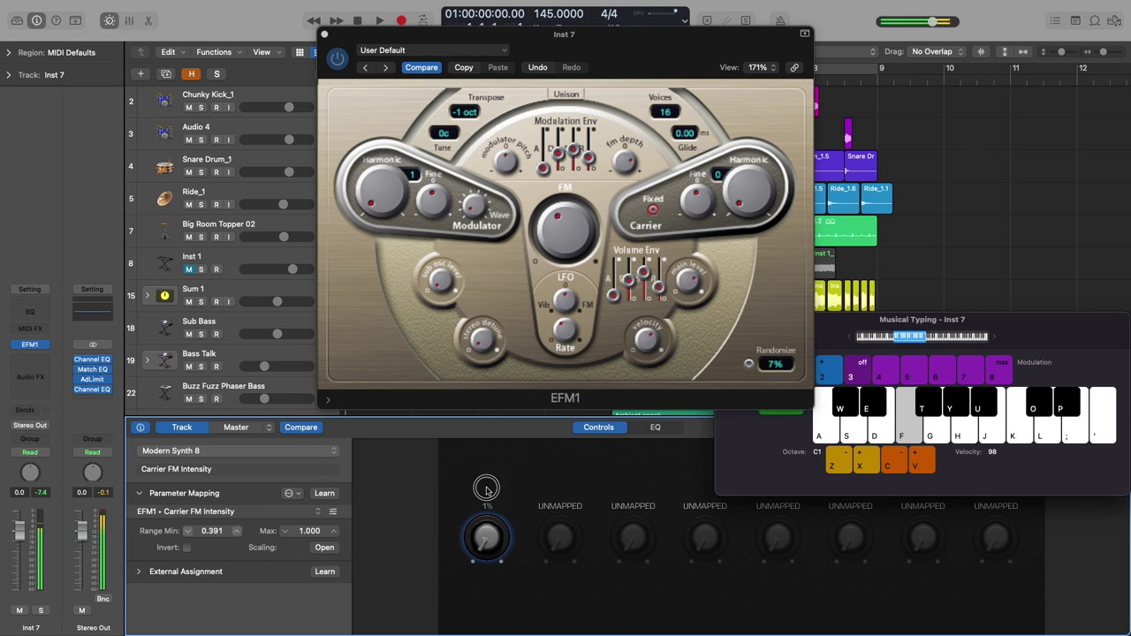
drag(486, 489, 466, 571)
click(555, 220)
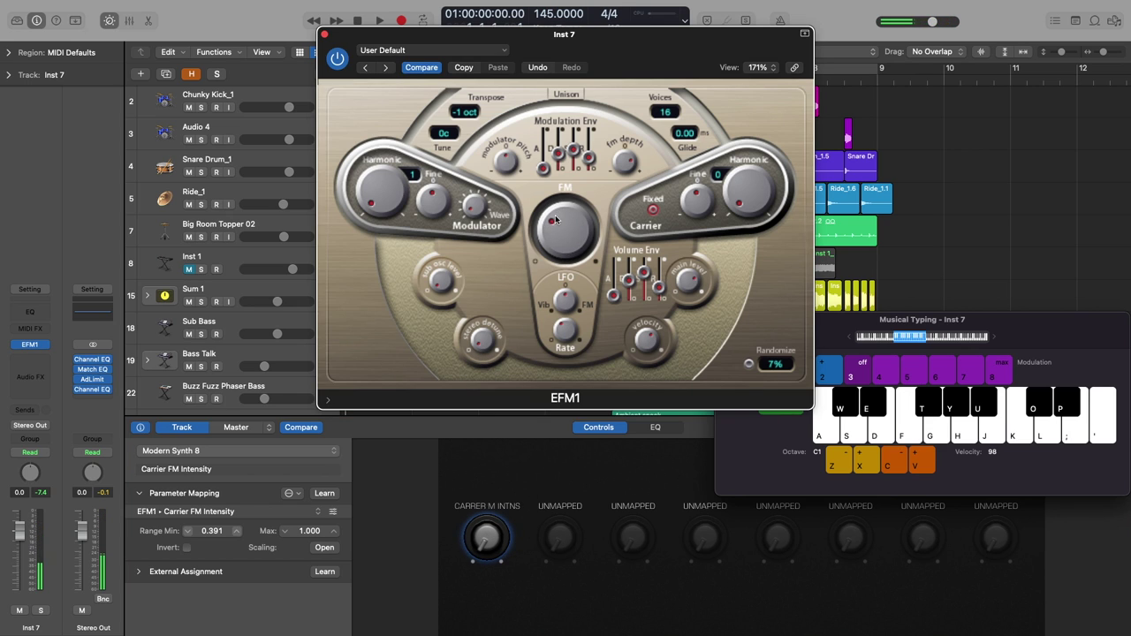
drag(555, 220, 554, 278)
key(f)
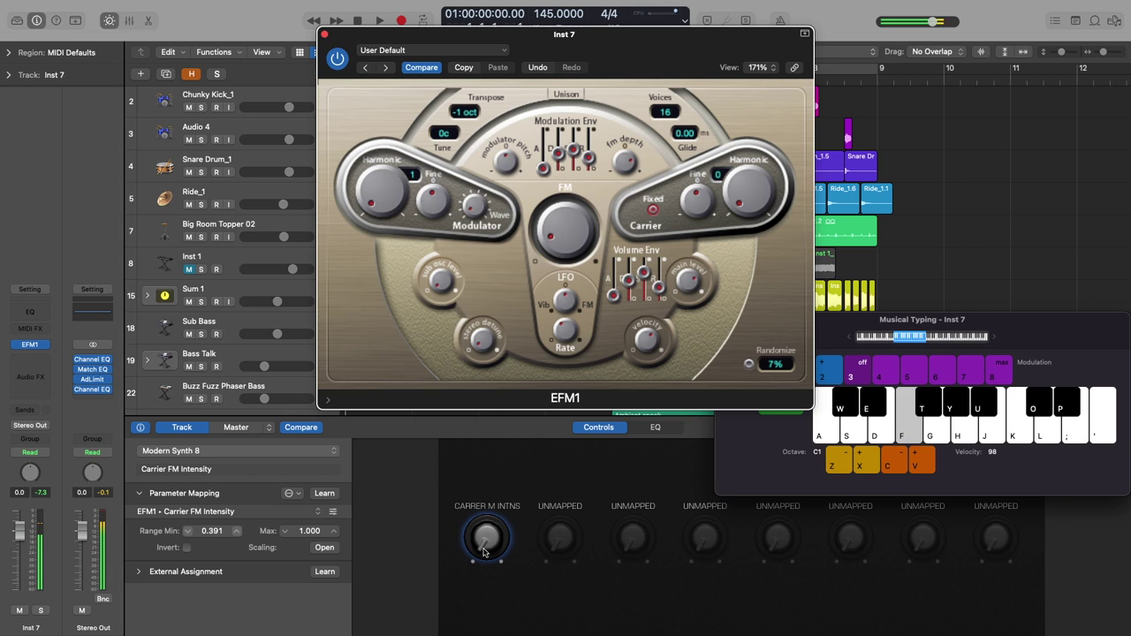
drag(483, 553, 482, 505)
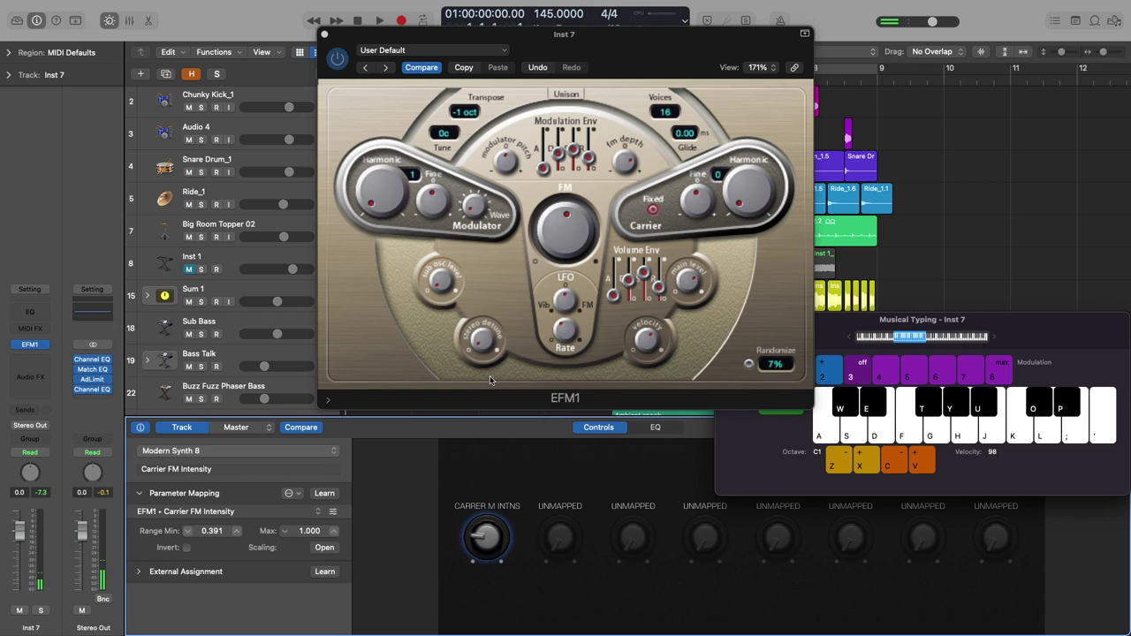
Step: In the Carrier FM Intensity scaling curve, audition the reversed, exponential and S-curve presets with the knob
click(325, 549)
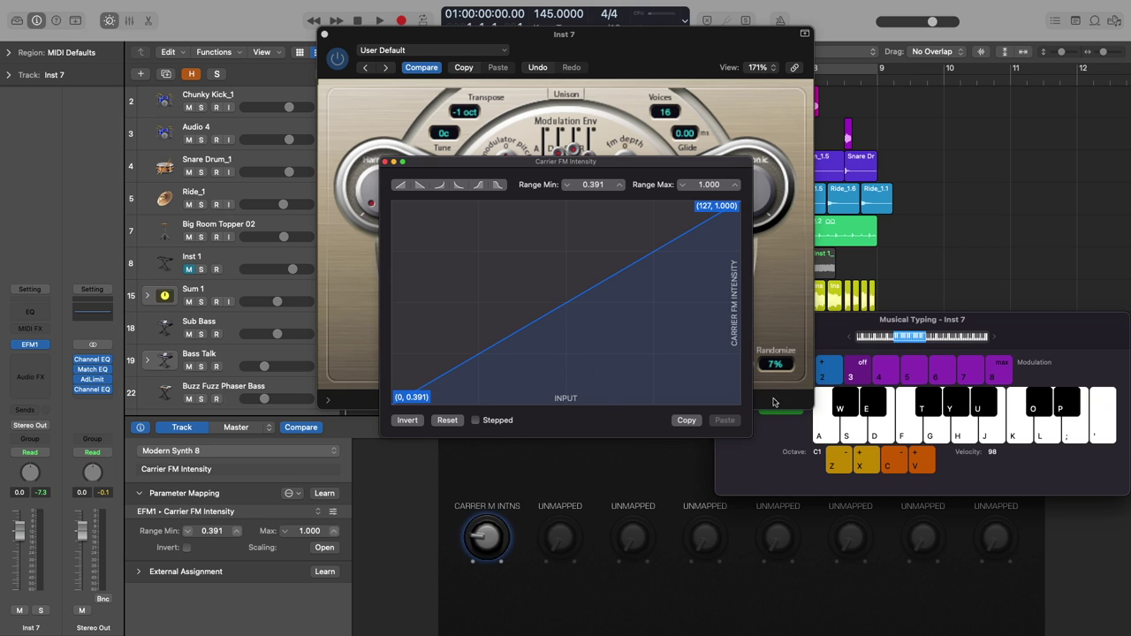
key(f)
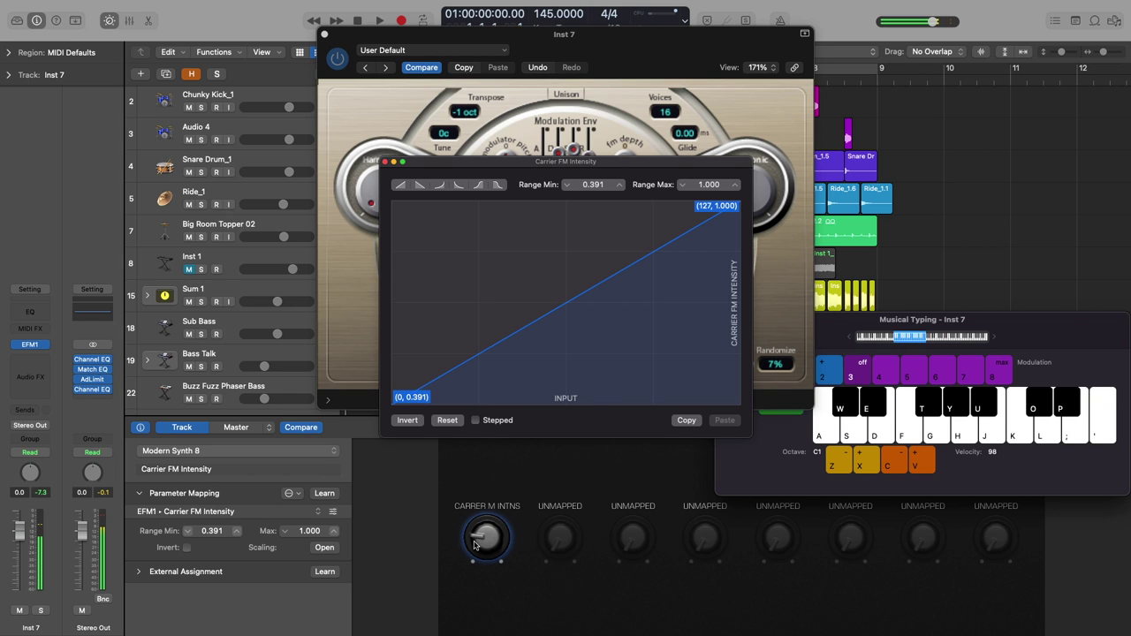
drag(479, 541, 474, 593)
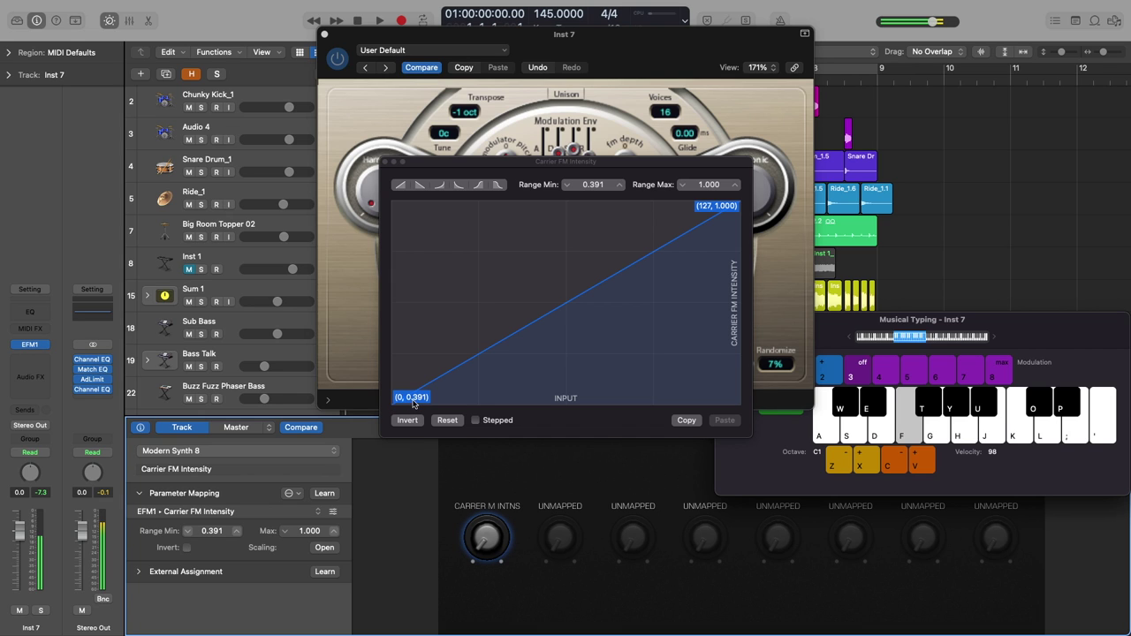
mouse_move(480, 539)
mouse_down()
mouse_move(474, 475)
mouse_move(497, 350)
mouse_move(470, 444)
mouse_move(469, 531)
mouse_move(480, 393)
mouse_move(492, 536)
mouse_up()
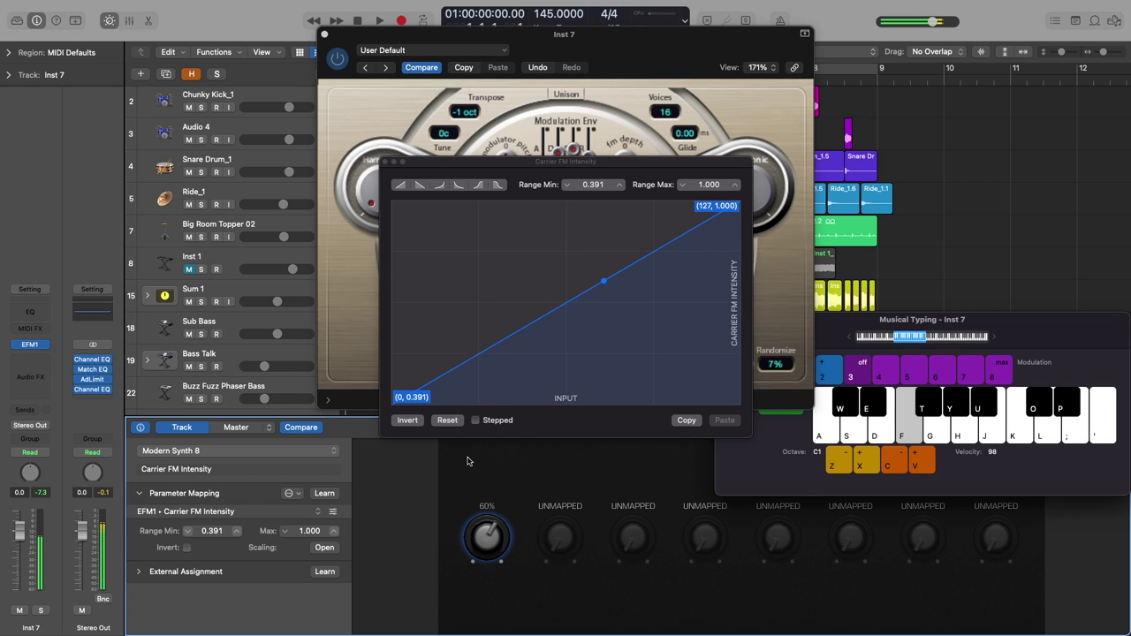
click(420, 186)
mouse_move(483, 537)
mouse_down()
mouse_move(462, 606)
mouse_move(492, 353)
mouse_move(449, 586)
mouse_move(482, 530)
mouse_move(465, 385)
mouse_move(461, 464)
mouse_up()
click(441, 186)
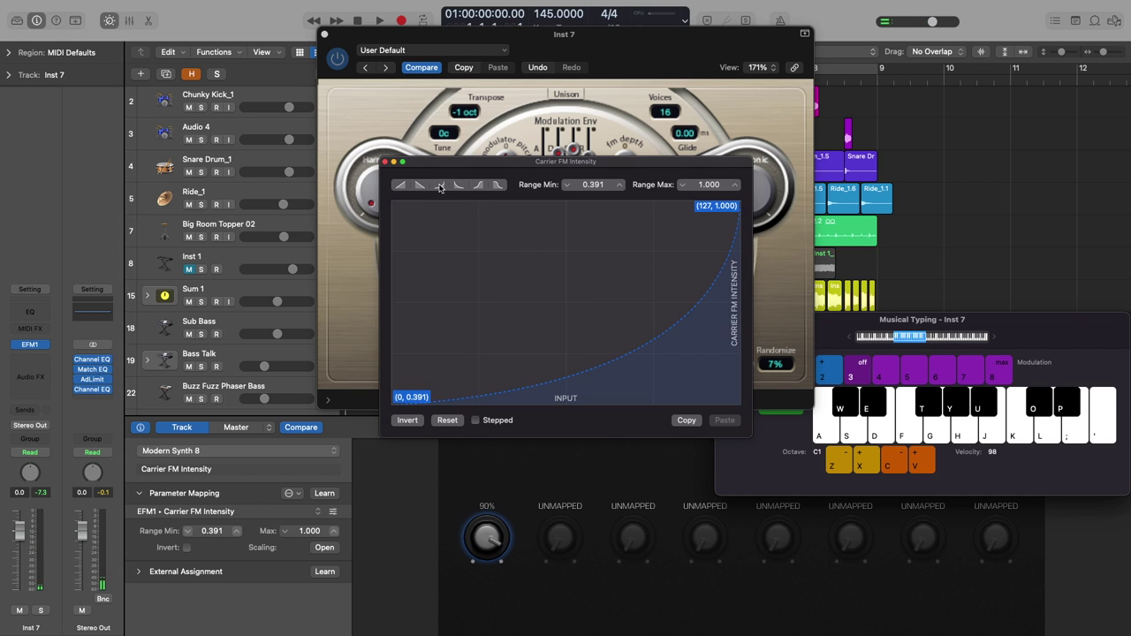
mouse_move(482, 547)
mouse_down()
mouse_move(481, 625)
mouse_move(493, 497)
mouse_move(480, 601)
mouse_up()
click(478, 185)
drag(478, 541, 472, 533)
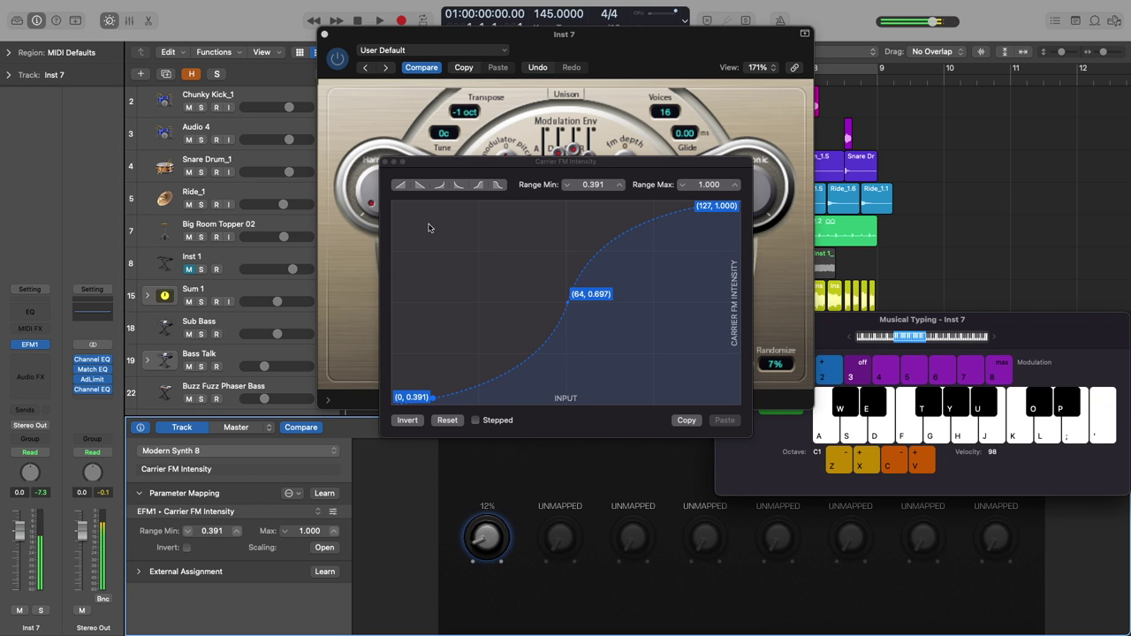
Step: Make the curve a straight line rising 0.391 to 1.000, bent up through (57, 0.804)
click(402, 184)
click(402, 184)
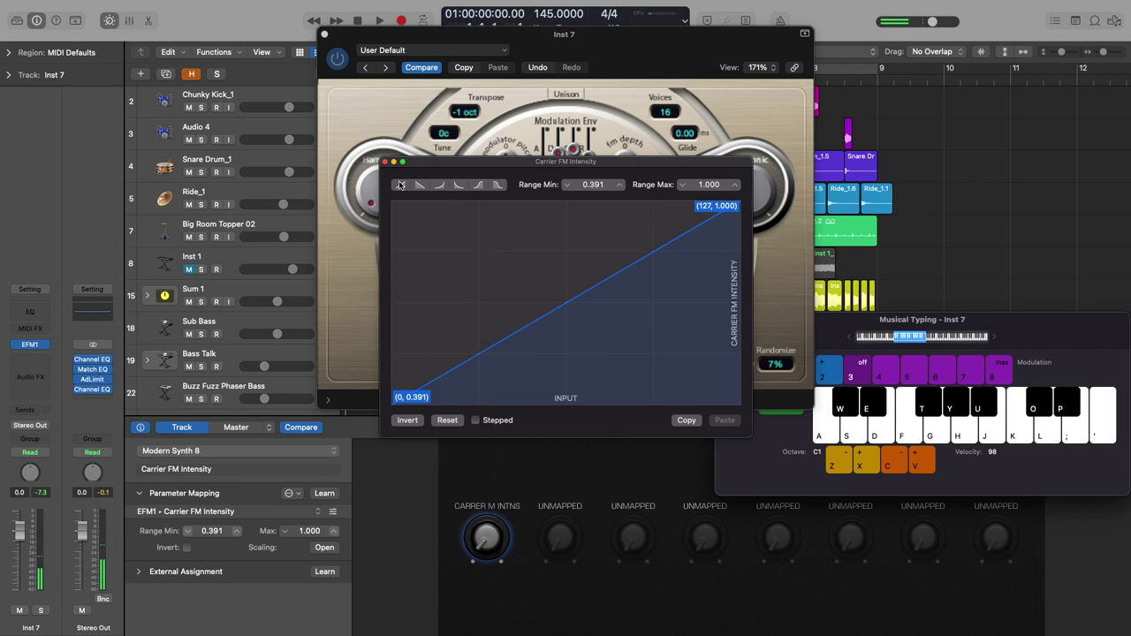
click(563, 295)
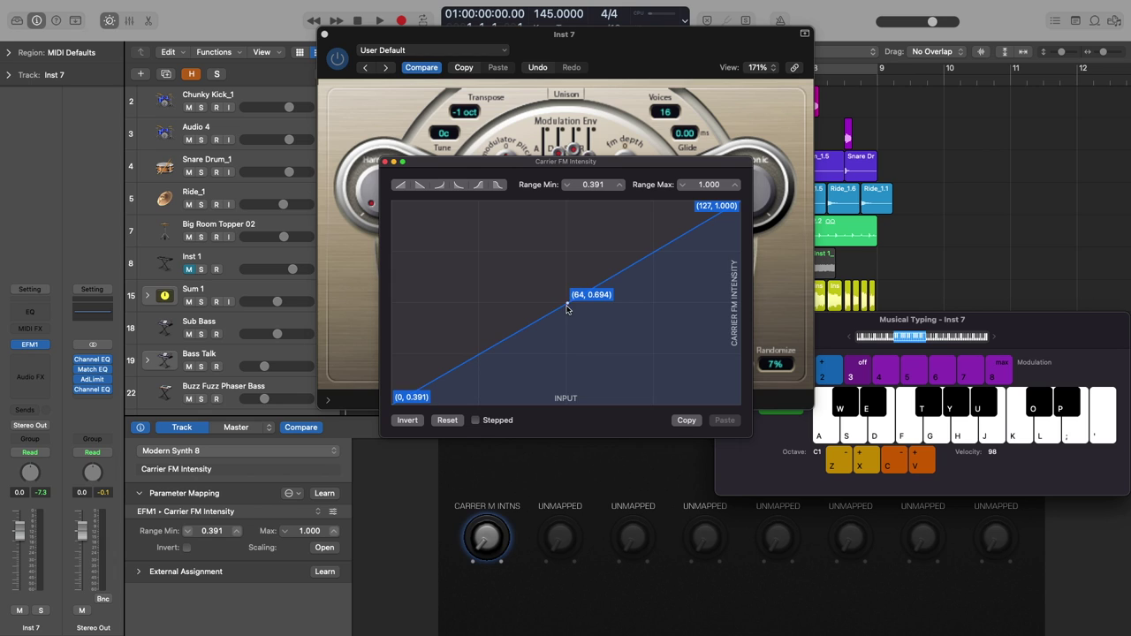
double_click(562, 295)
drag(568, 307, 548, 265)
drag(496, 551, 491, 521)
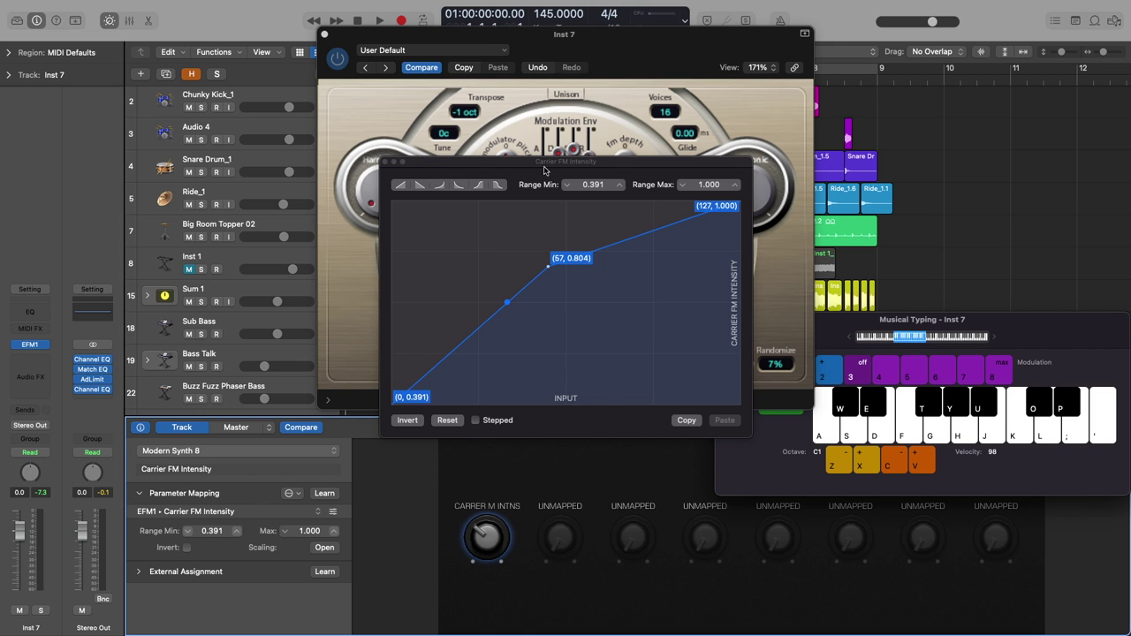
Step: Add a second mapping on the first knob to 1 EFM1 > Modulator Wave
click(389, 162)
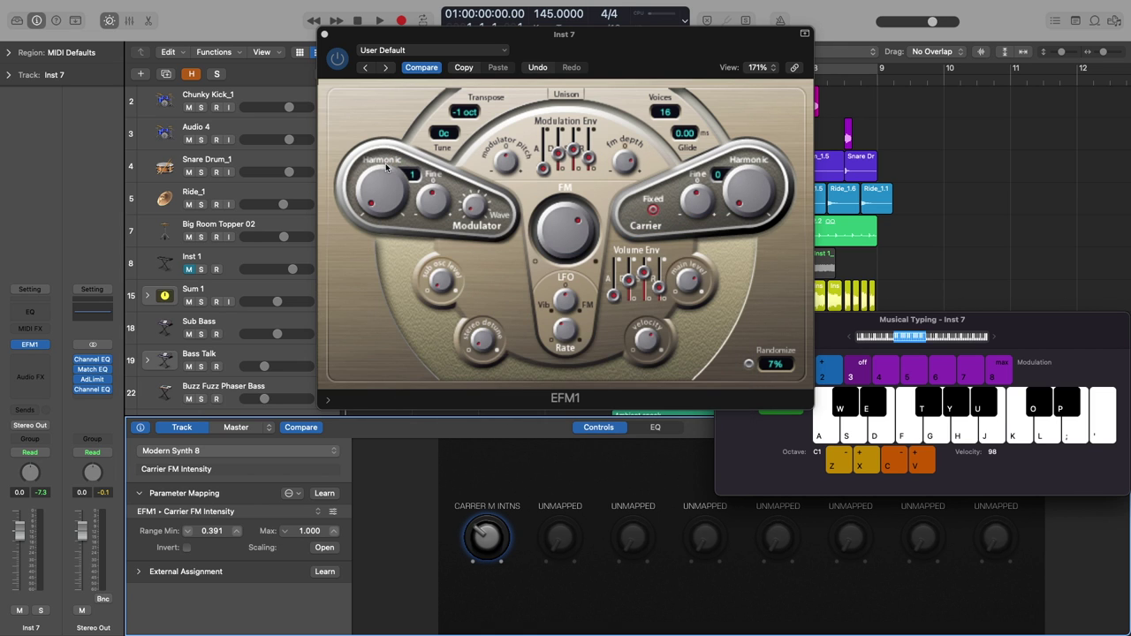
click(289, 494)
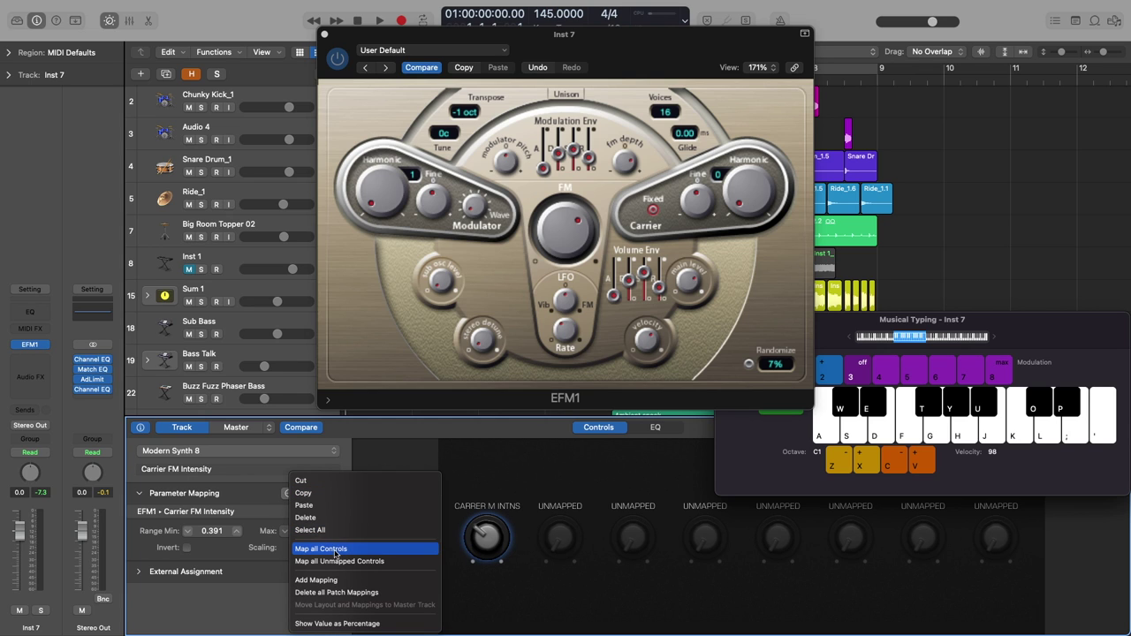
click(329, 580)
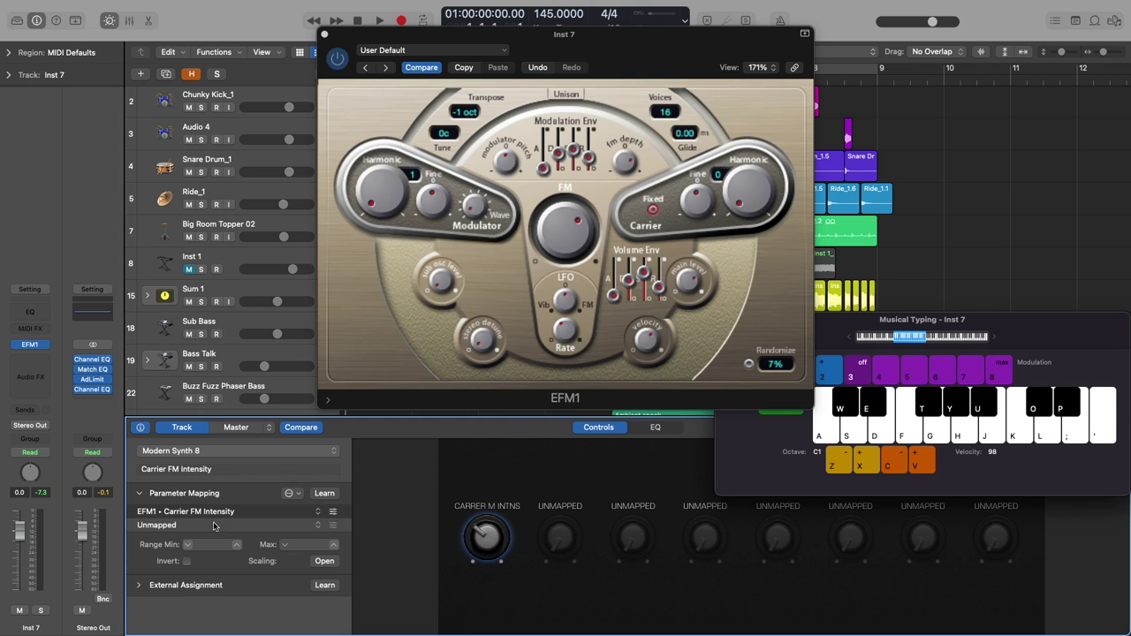
click(324, 497)
click(322, 493)
click(468, 212)
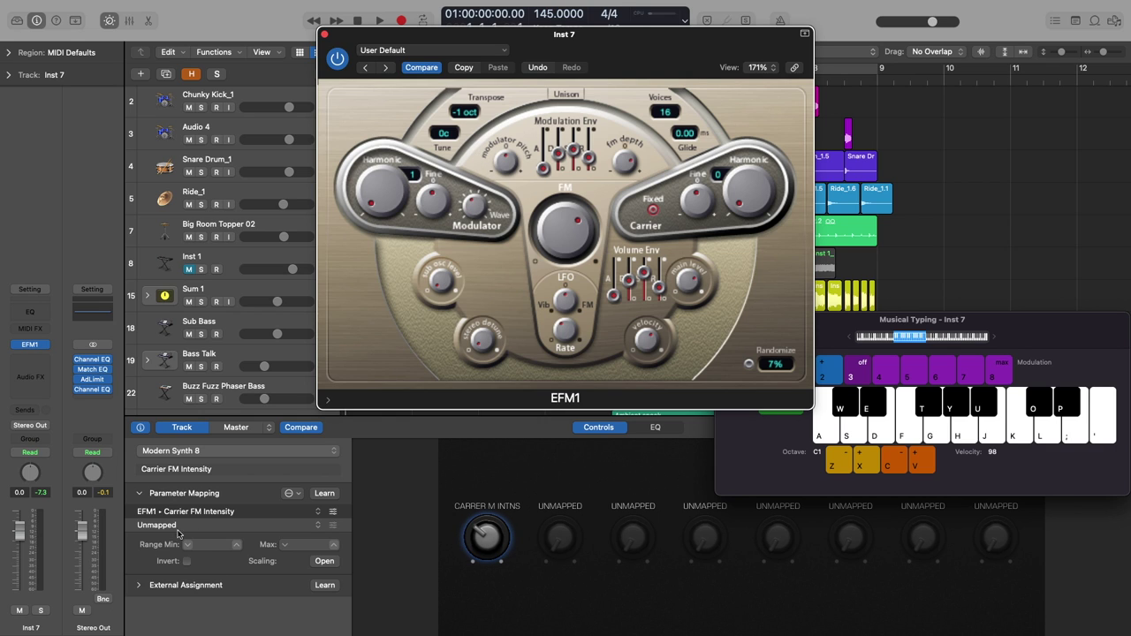
click(312, 527)
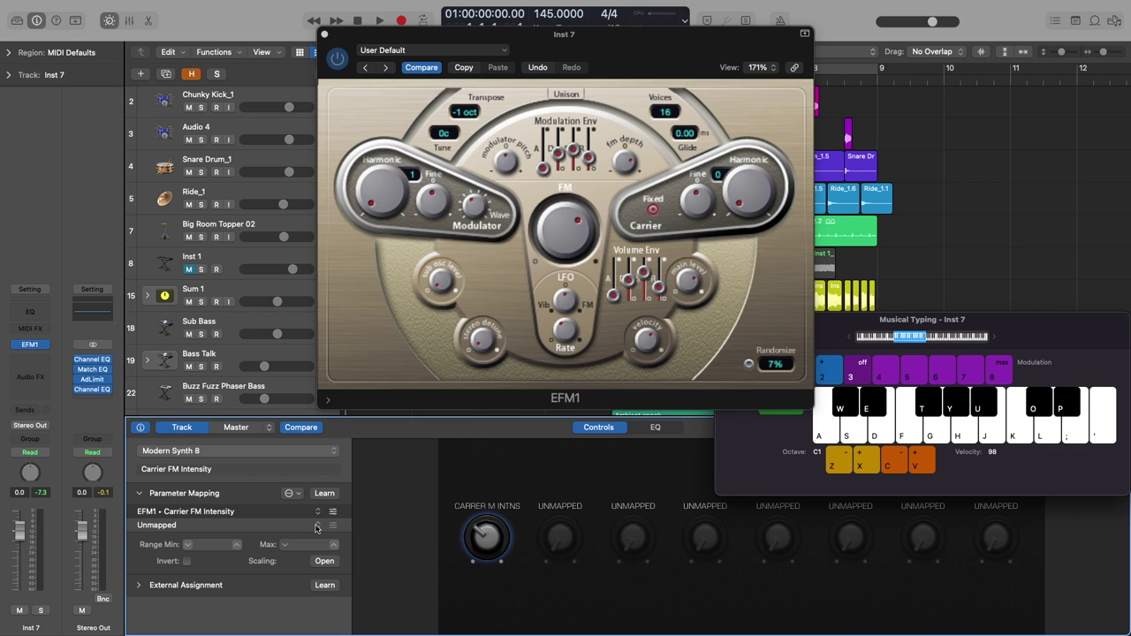
click(317, 527)
mouse_move(335, 570)
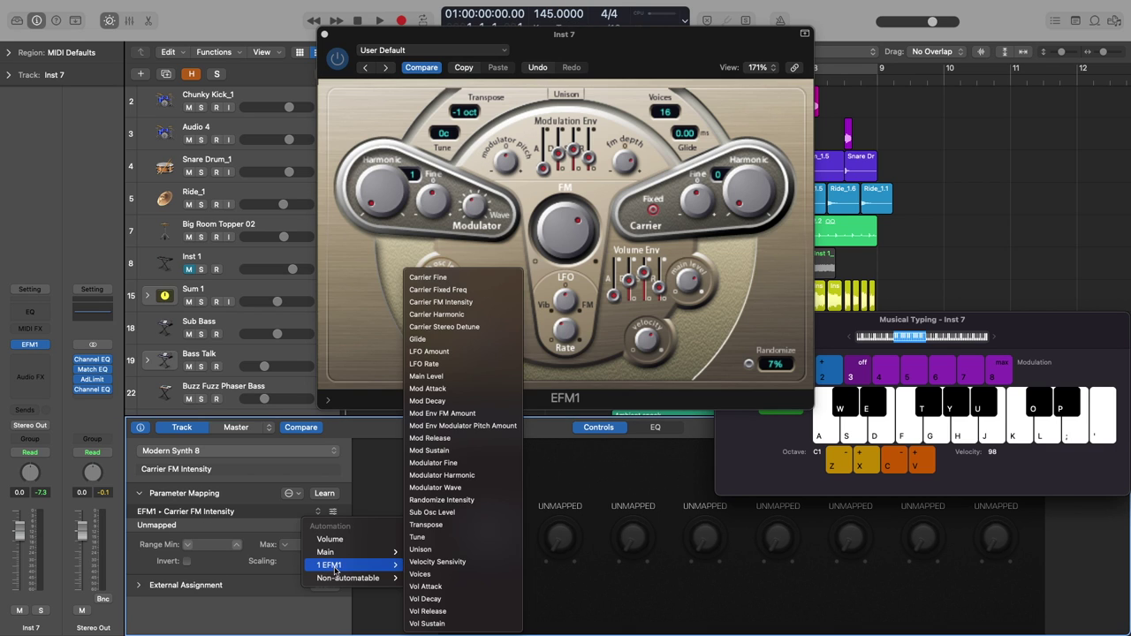
click(462, 492)
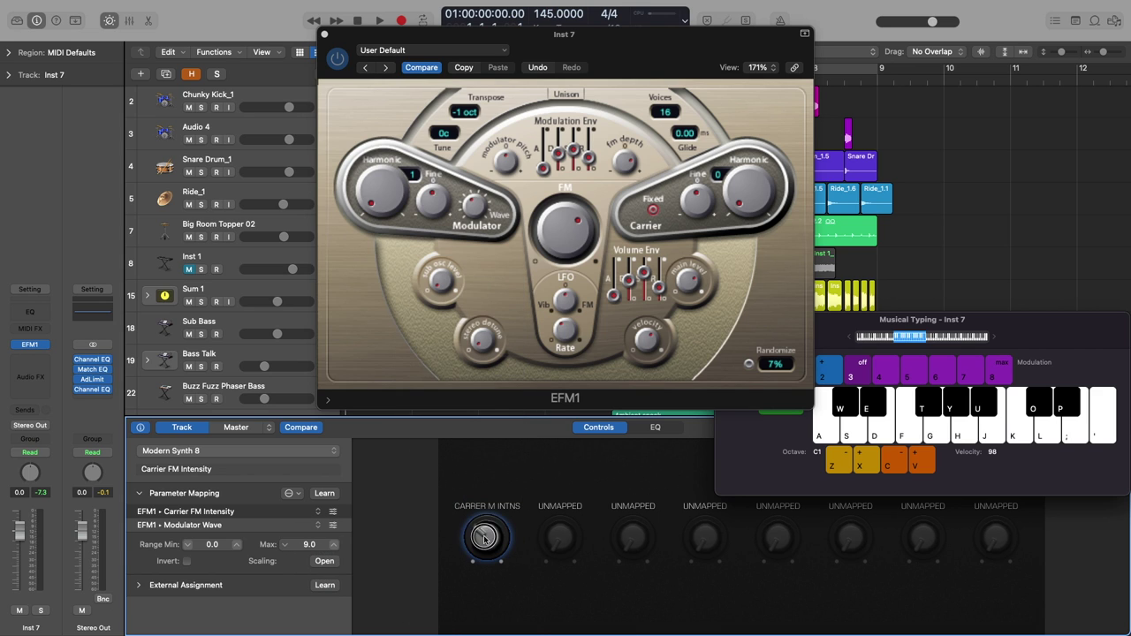
Step: Set the Modulator Wave mapping's Range Min to 6.0 and test the knob from its minimum
drag(486, 530, 489, 511)
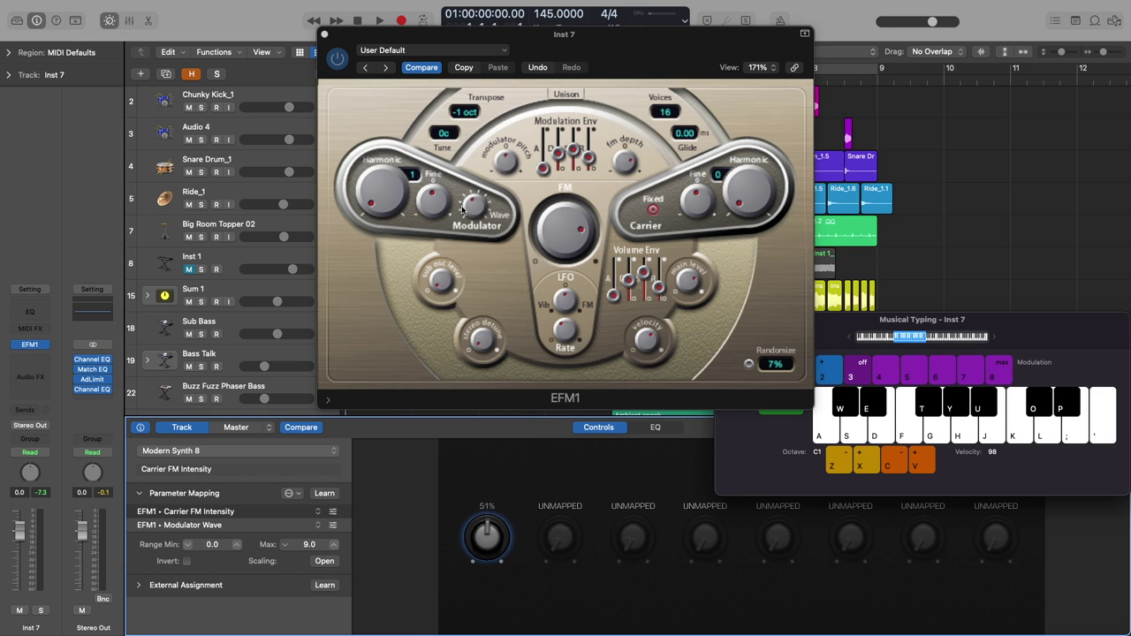
click(238, 523)
drag(212, 548, 213, 545)
click(235, 546)
click(474, 189)
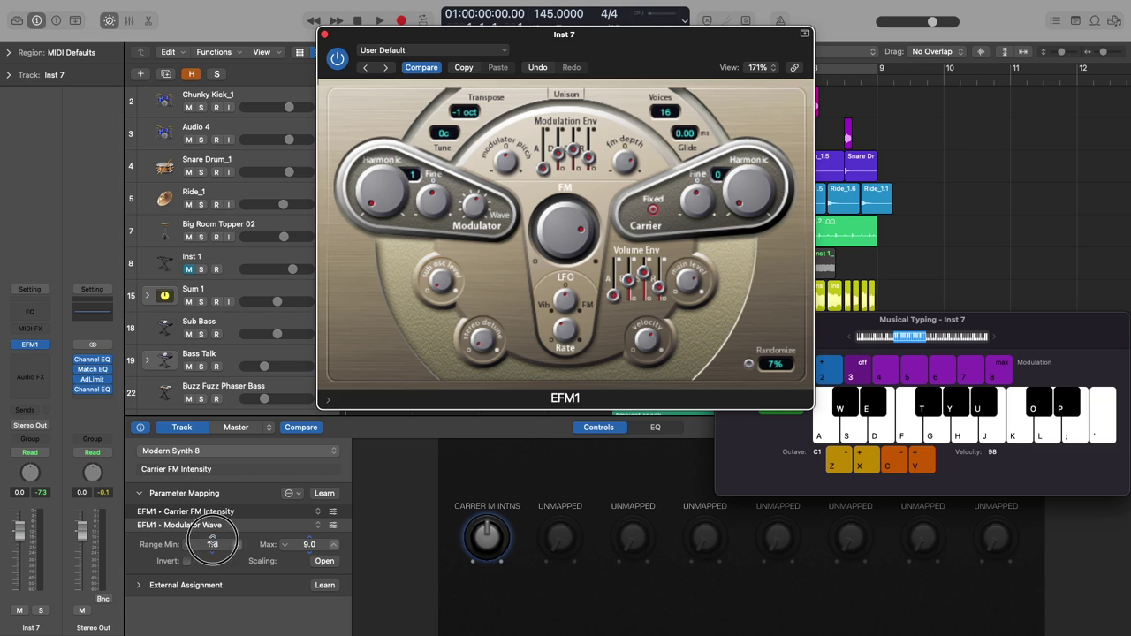
drag(216, 546, 216, 530)
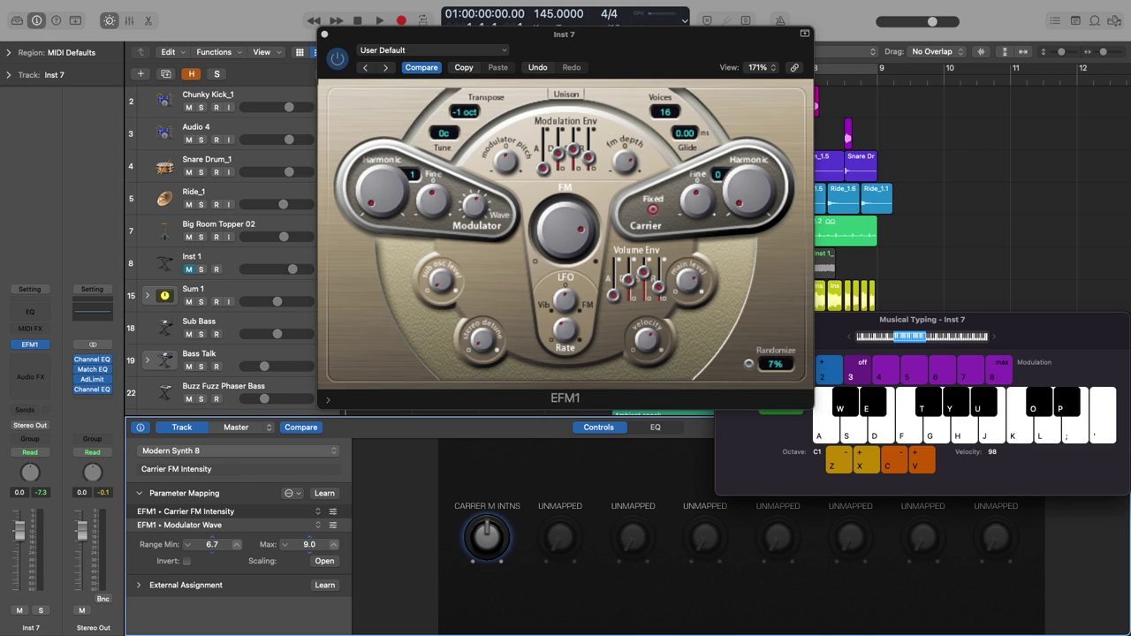
drag(212, 544, 212, 546)
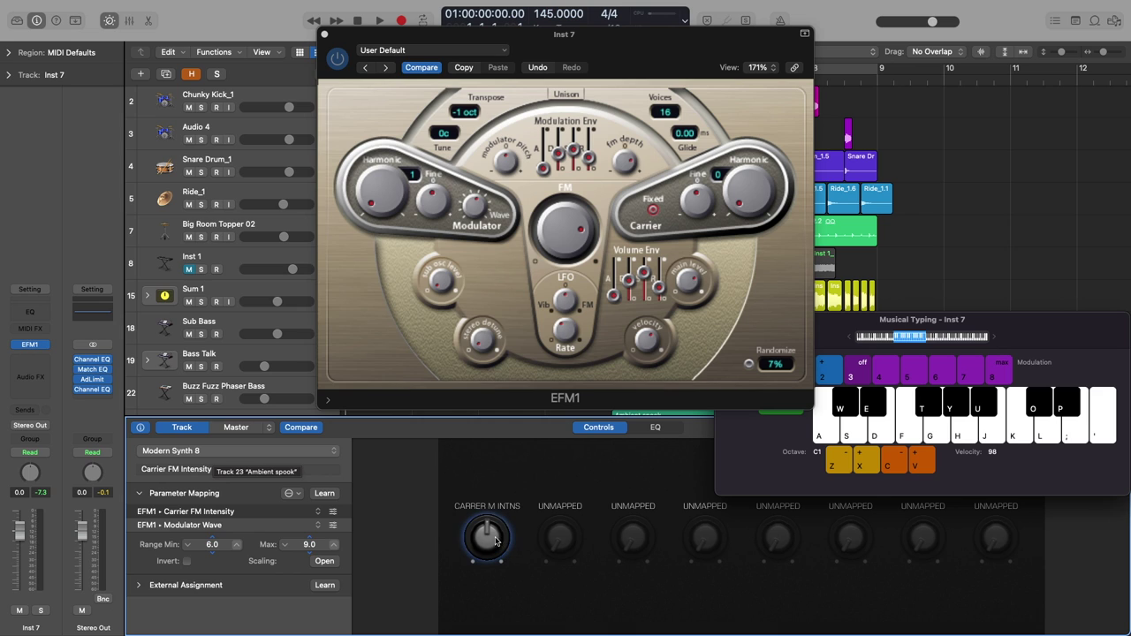
mouse_move(496, 527)
drag(496, 528, 482, 635)
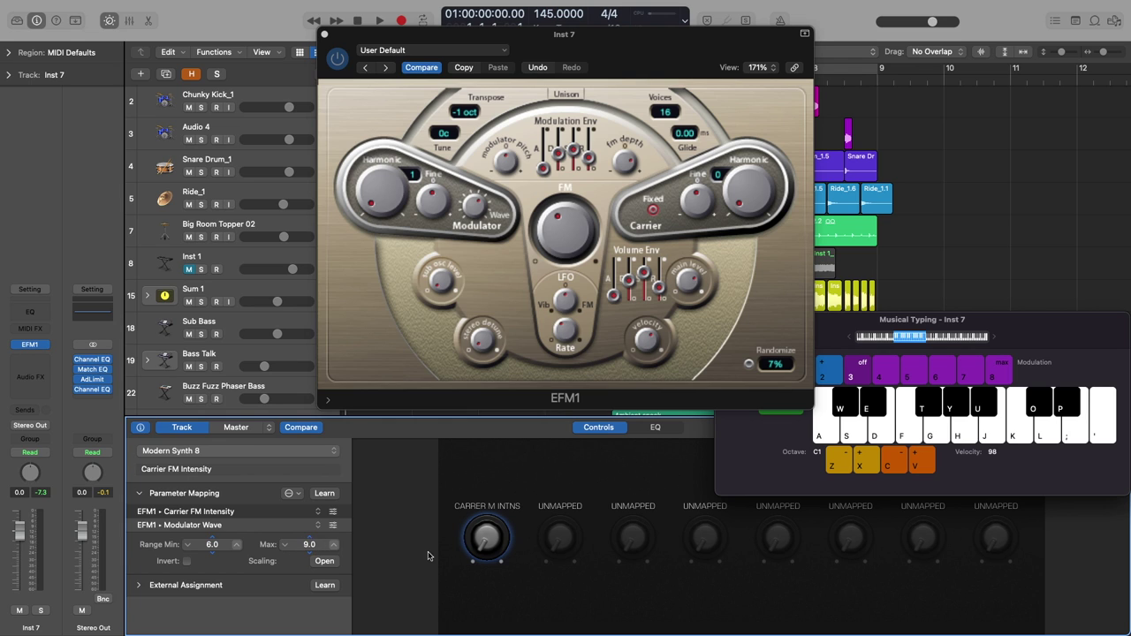
drag(486, 541, 463, 515)
Step: Reset the Modulator Wave curve and apply a gentle exponential bow, testing with F at 51%
click(322, 562)
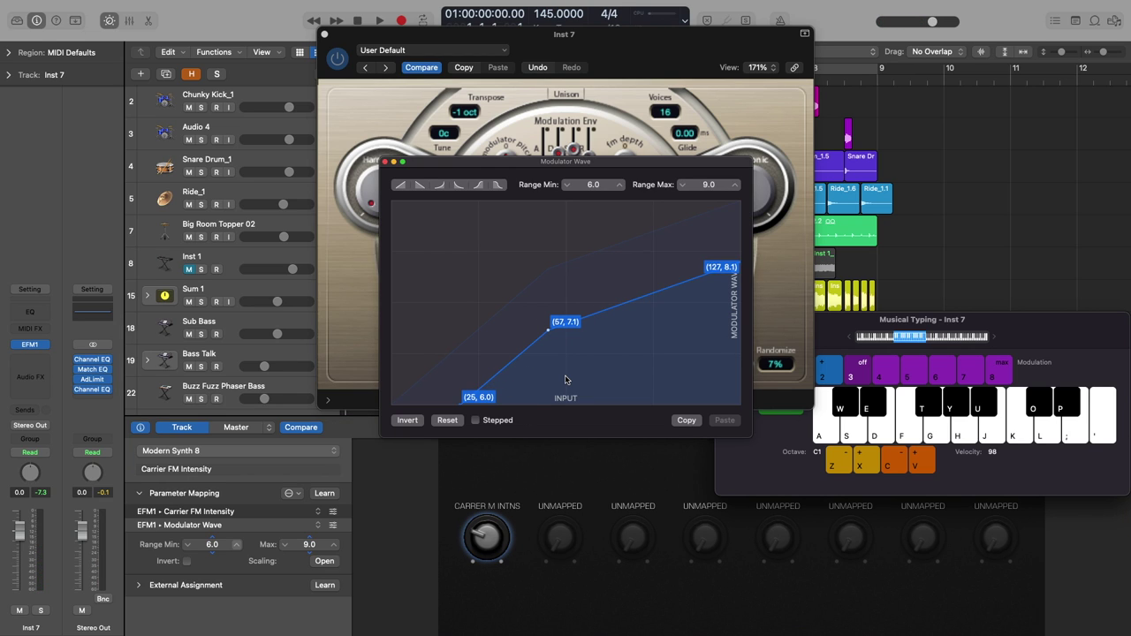
click(447, 421)
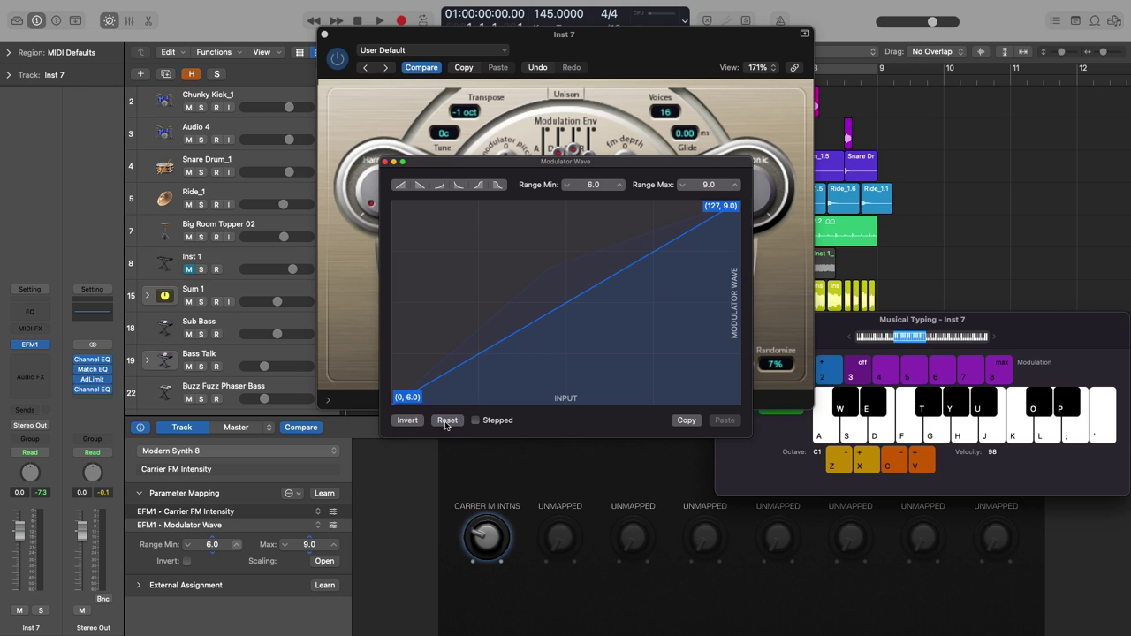
click(443, 187)
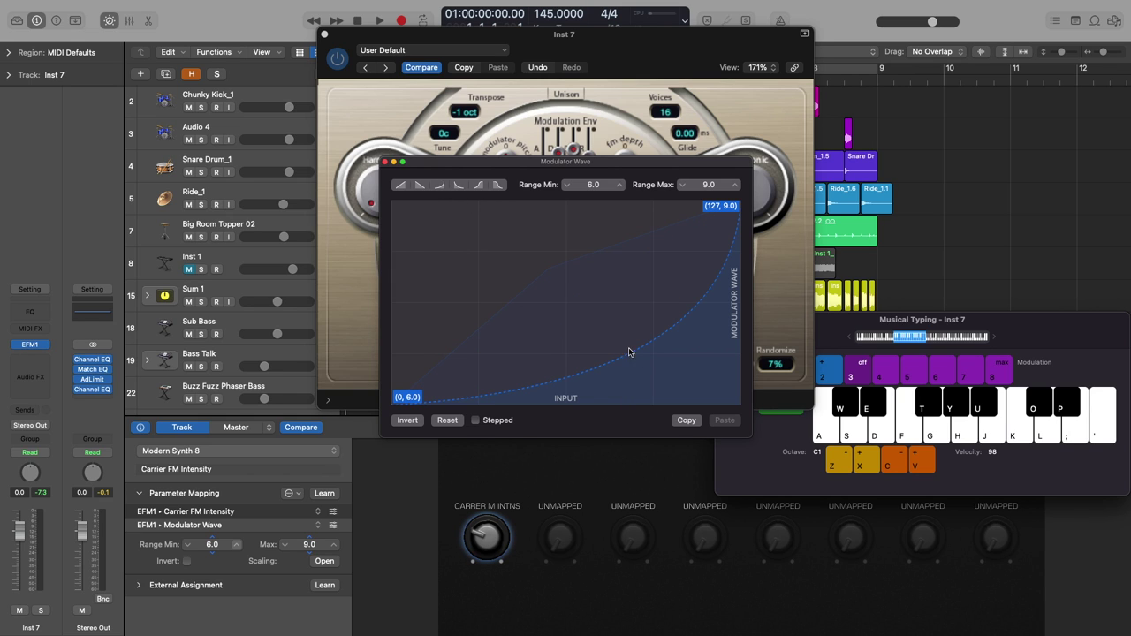
drag(631, 354, 608, 324)
key(f)
drag(482, 548, 465, 518)
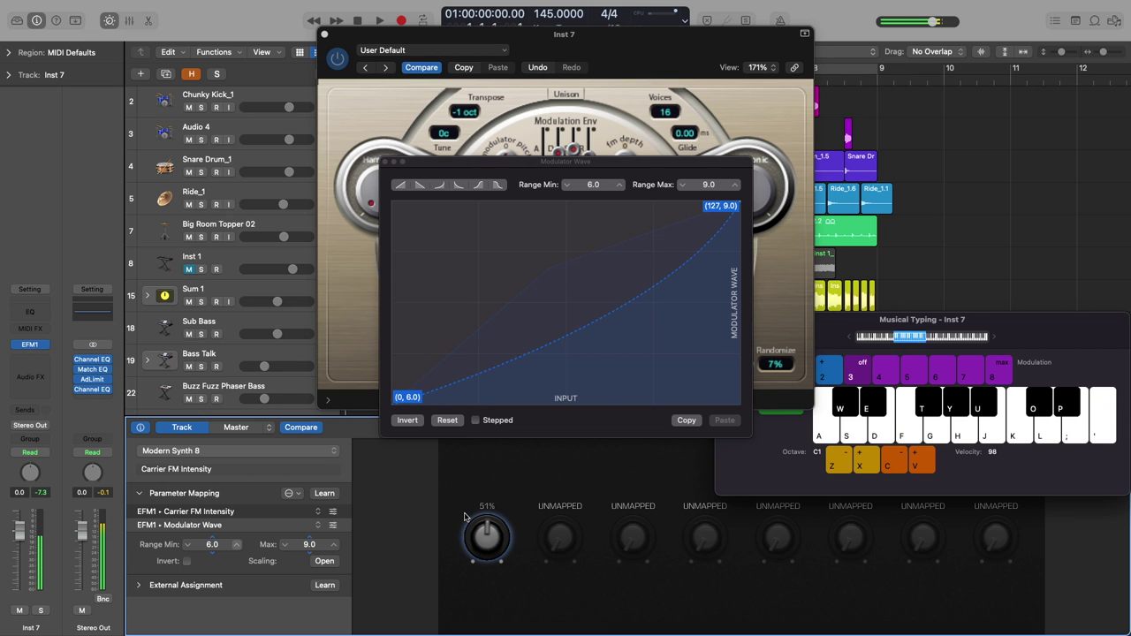
Step: Close the Modulator Wave curve and add a third knob mapping to 1 EFM1 > Carrier Harmonic
click(256, 528)
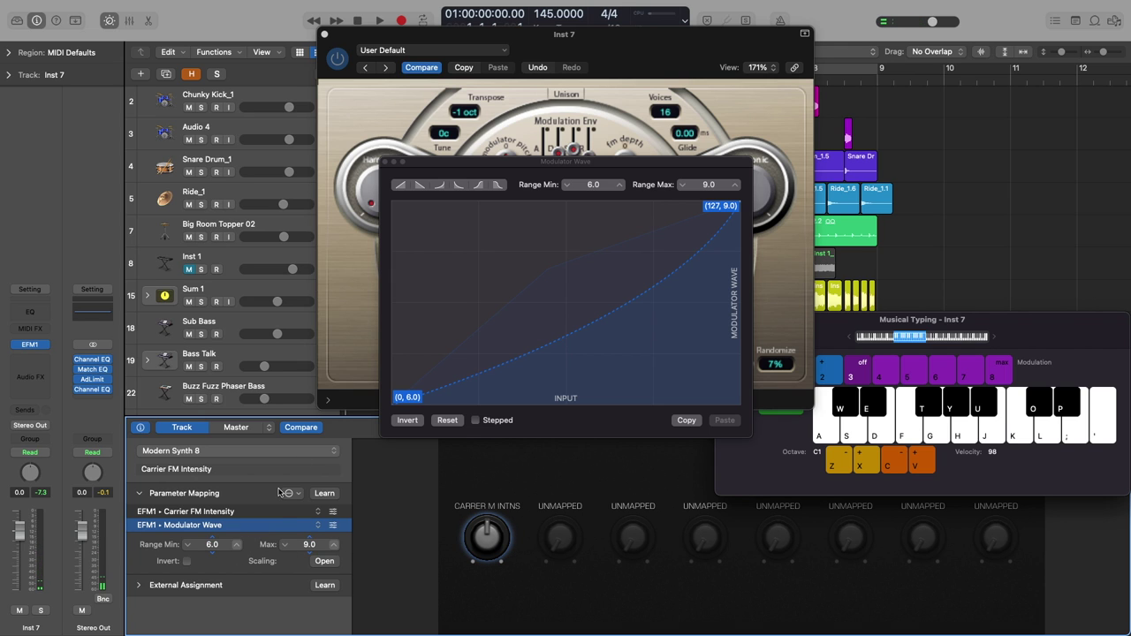
click(385, 162)
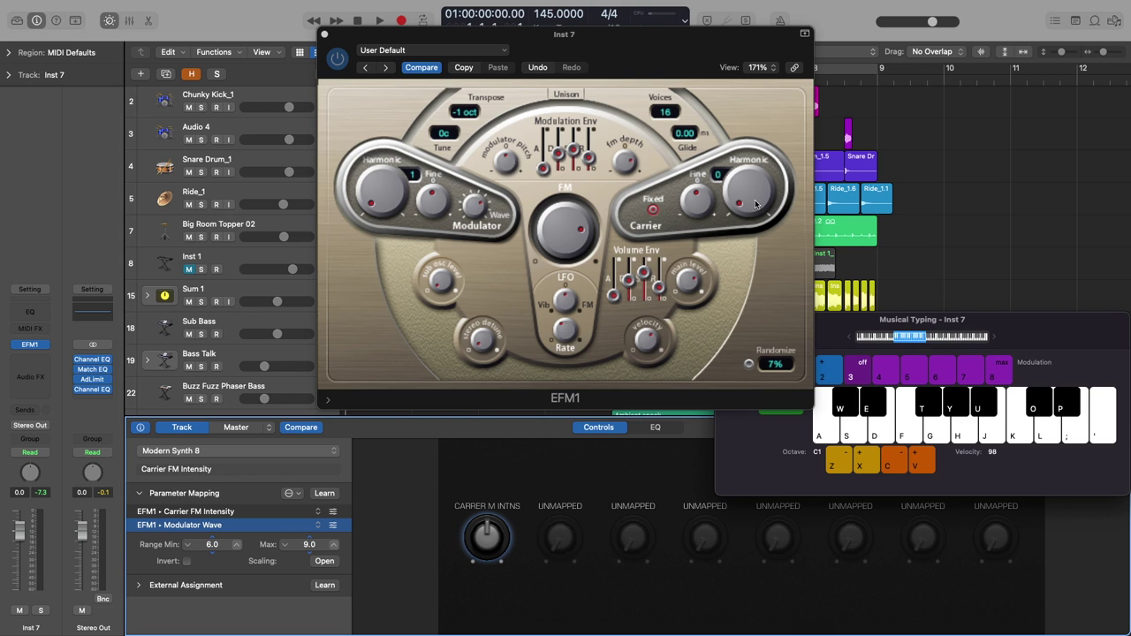
click(295, 494)
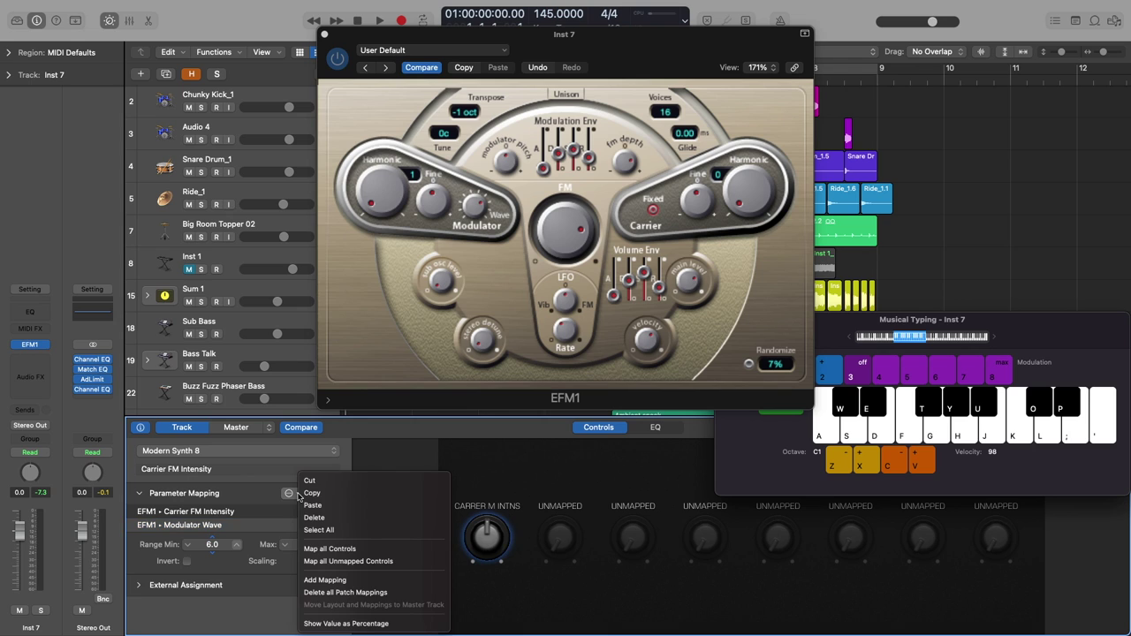
click(326, 580)
click(186, 540)
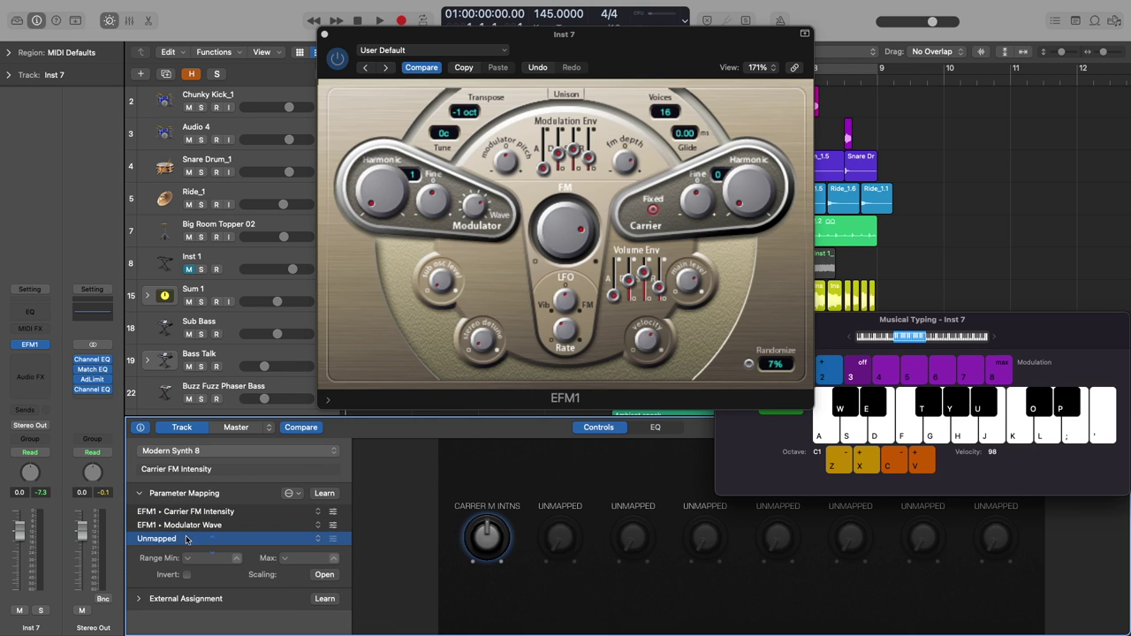
click(319, 539)
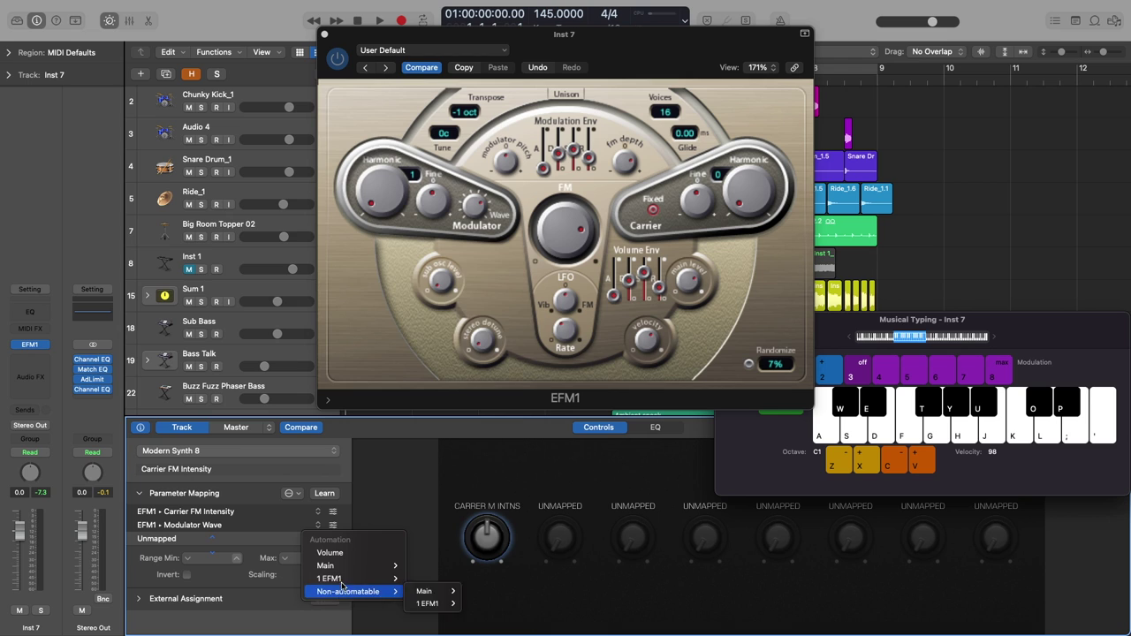
mouse_move(342, 580)
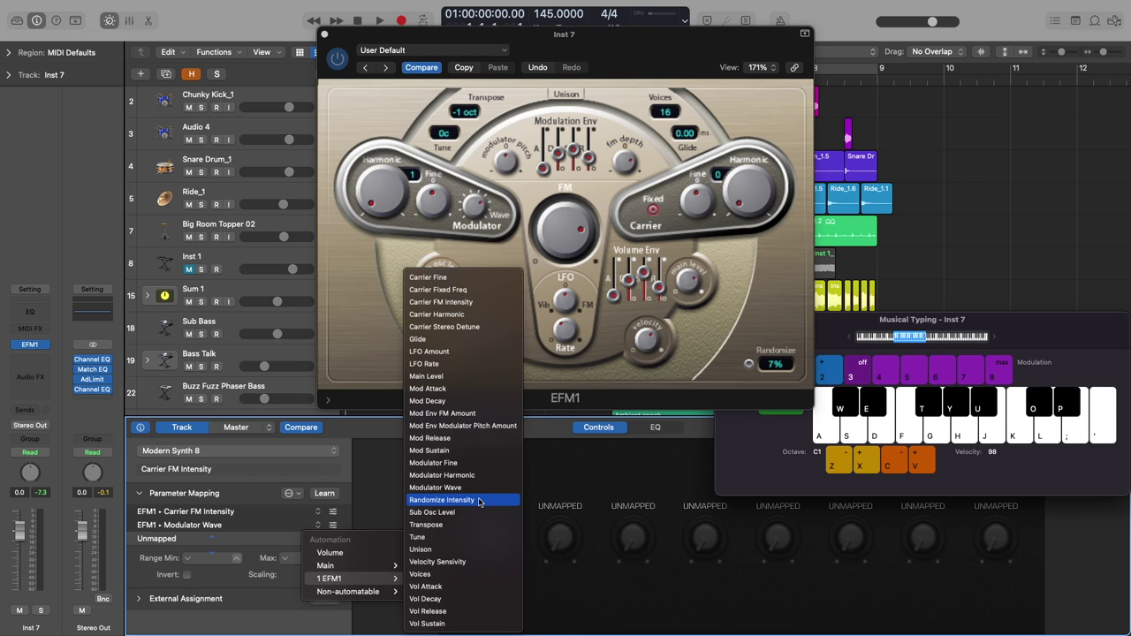
click(467, 316)
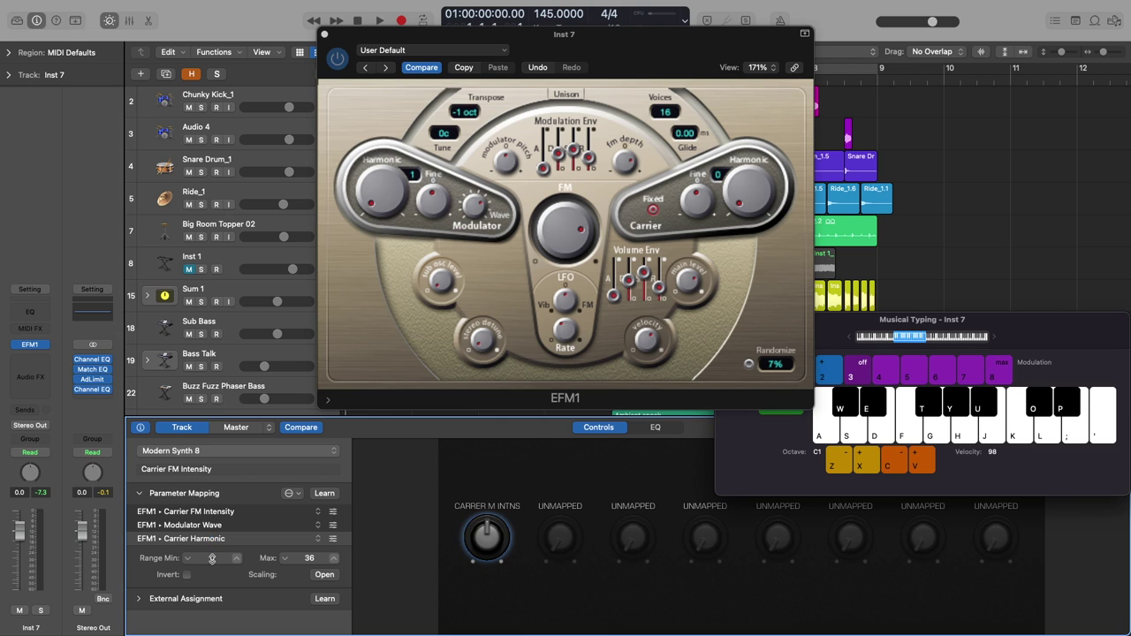
Step: Reset the Carrier Harmonic curve to exponential from (0, 0) to (127, 36), test it, and close it
click(324, 576)
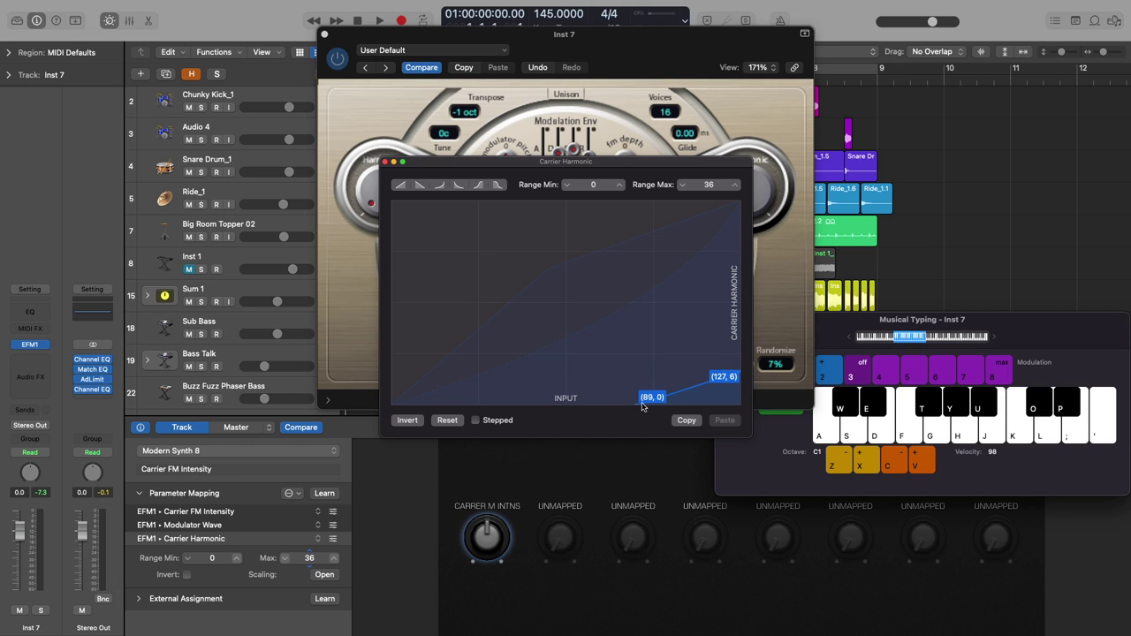
click(446, 420)
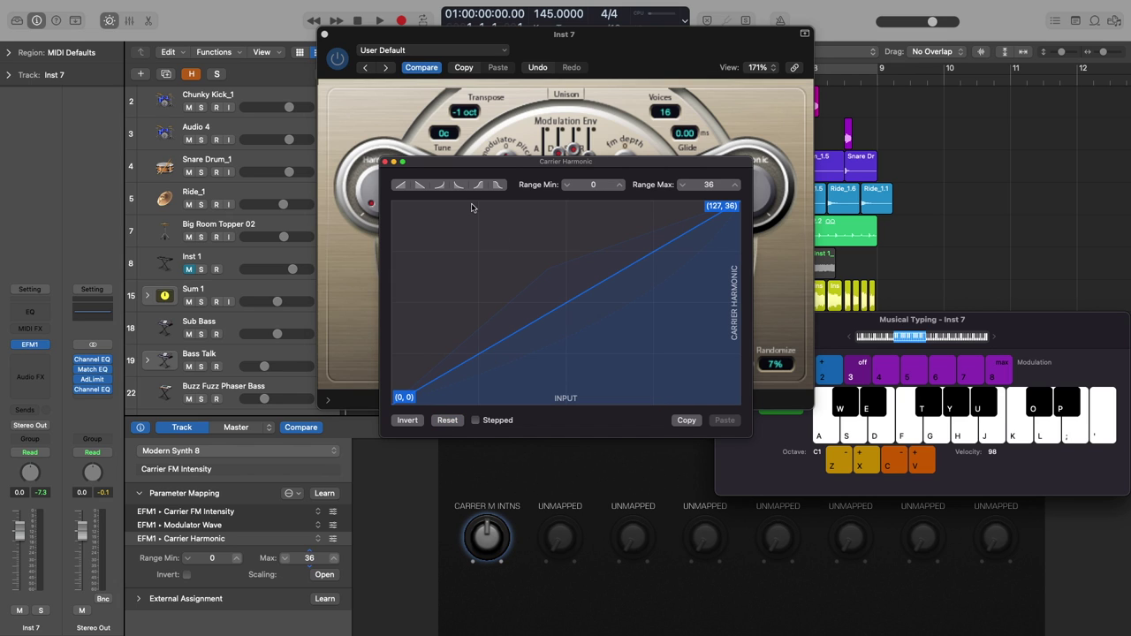
click(442, 186)
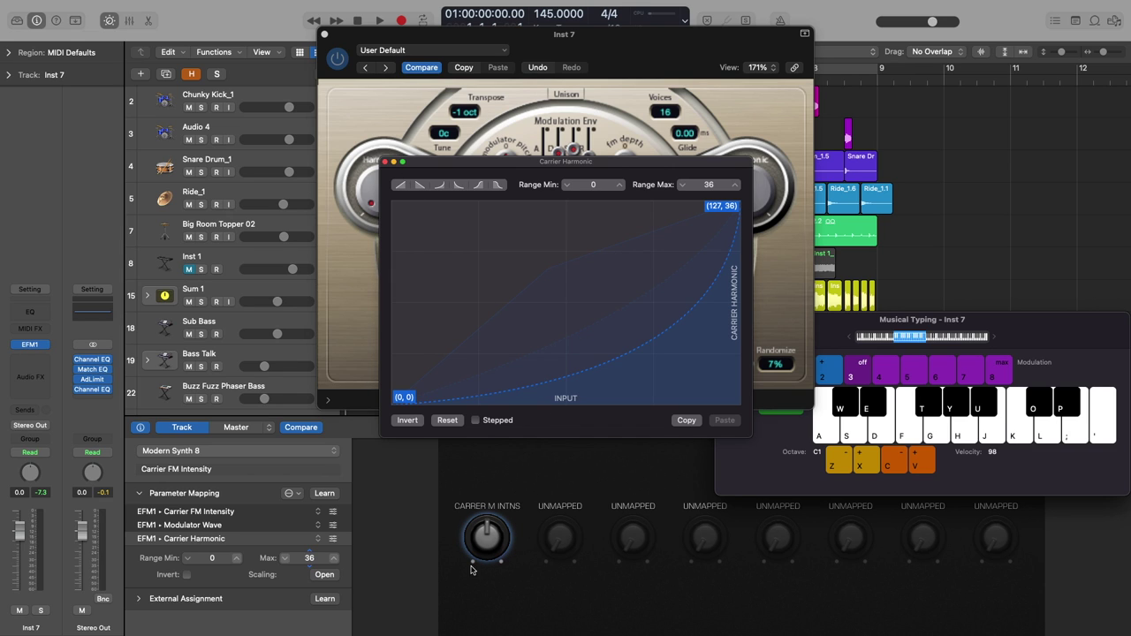
mouse_move(489, 538)
mouse_down()
mouse_move(480, 606)
mouse_move(480, 425)
mouse_move(478, 538)
mouse_up()
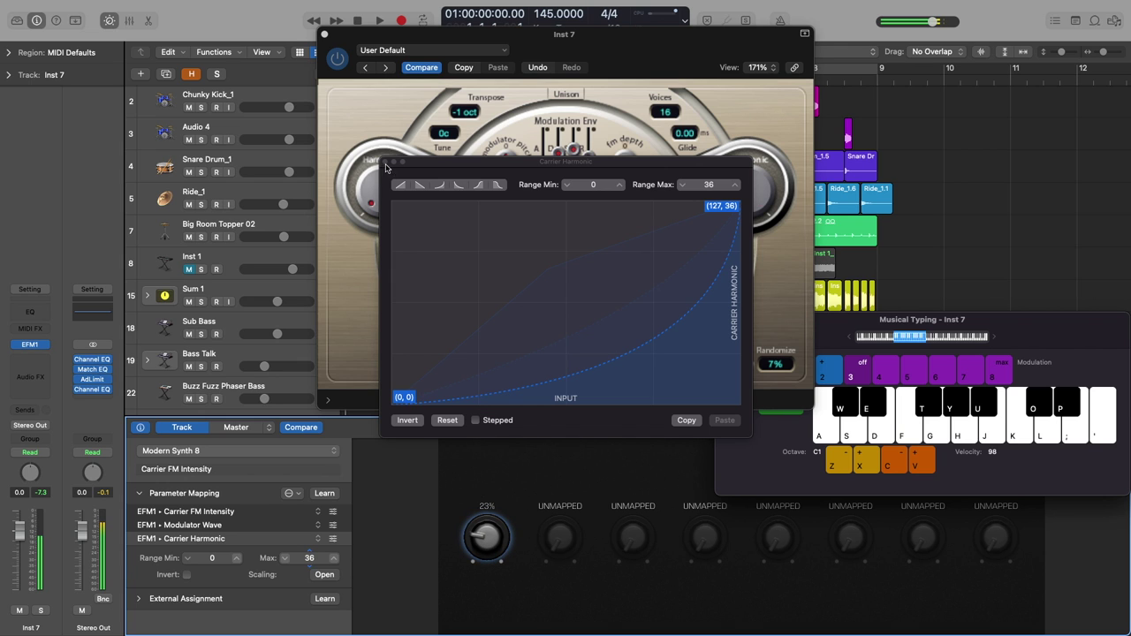
click(386, 162)
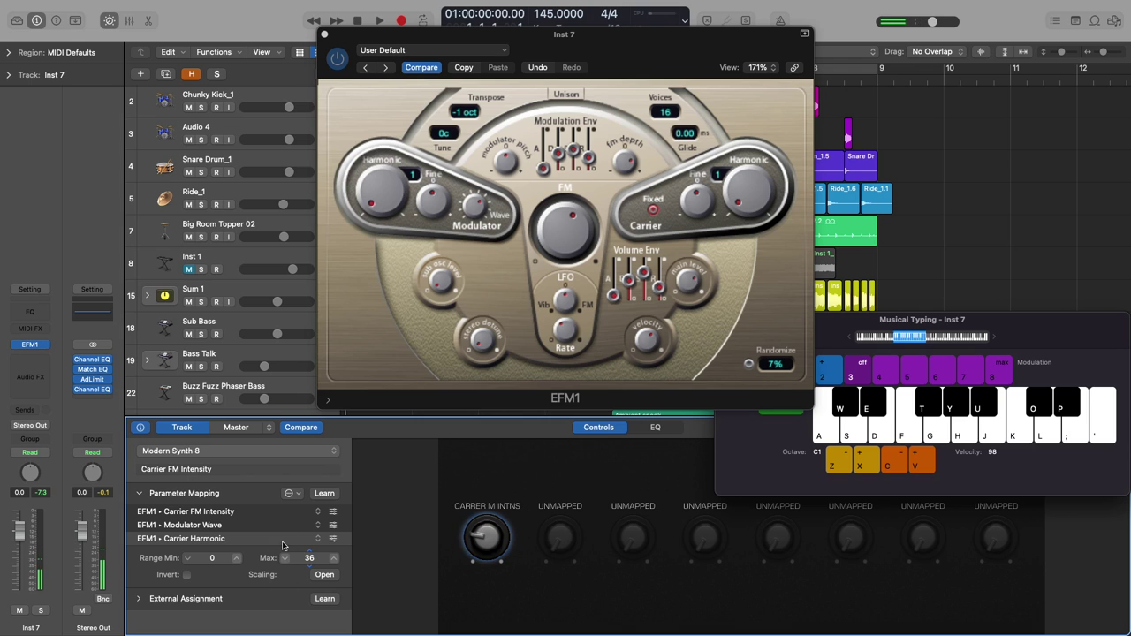
Step: Add a knob-1 mapping to EFM1 Mod Env FM Amount, raising Range Min to 0.20
click(294, 494)
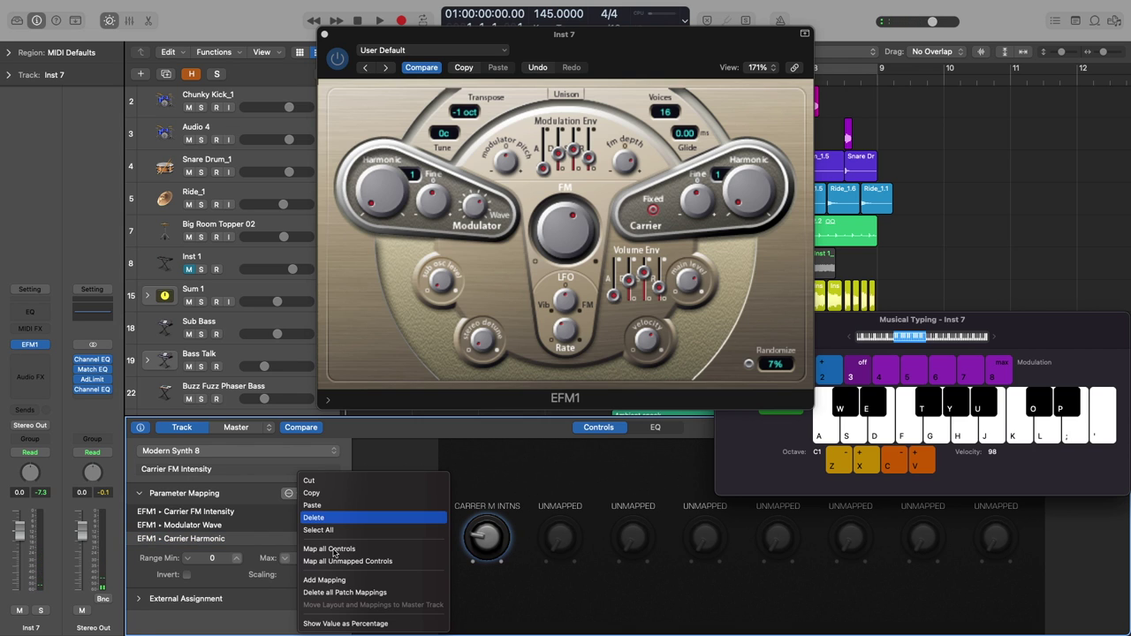
click(331, 580)
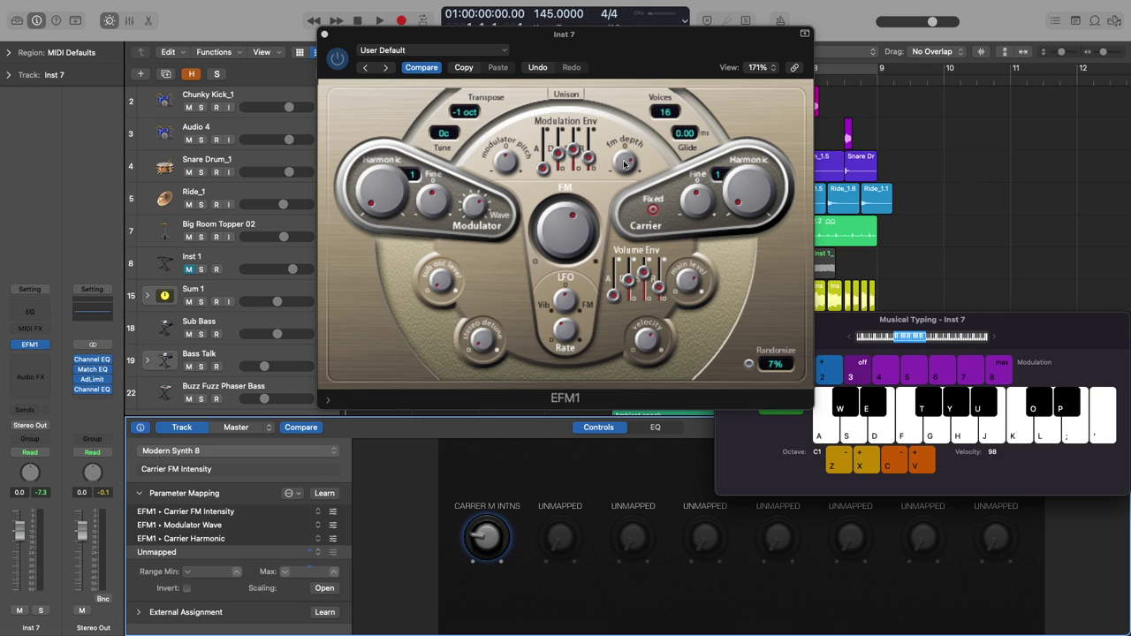
click(287, 553)
mouse_move(353, 592)
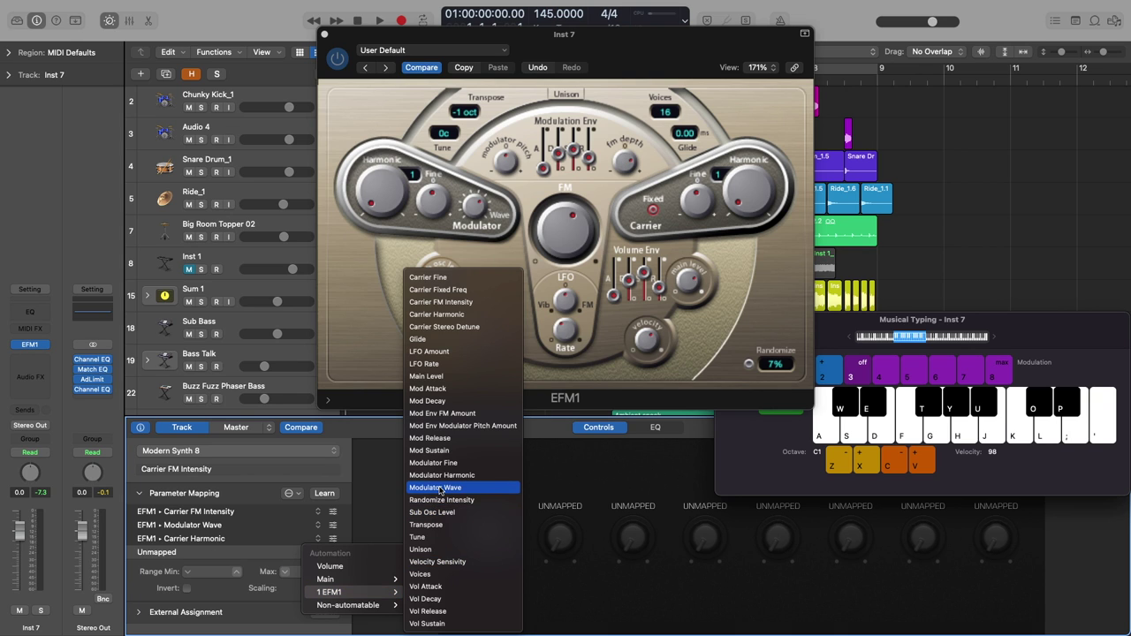
click(454, 417)
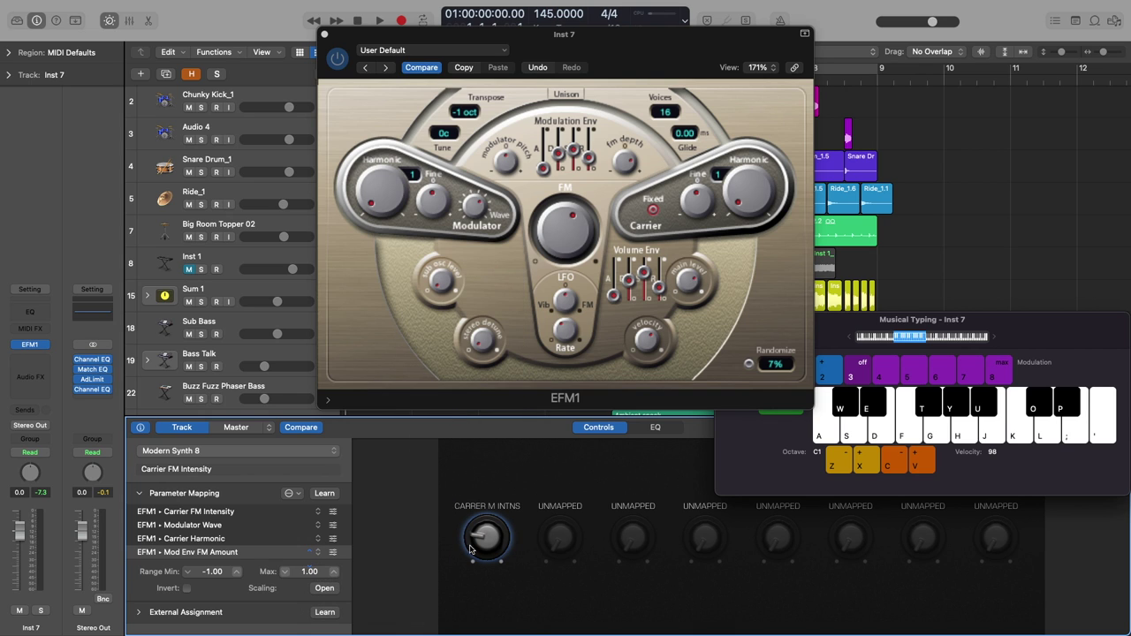
drag(483, 542, 486, 500)
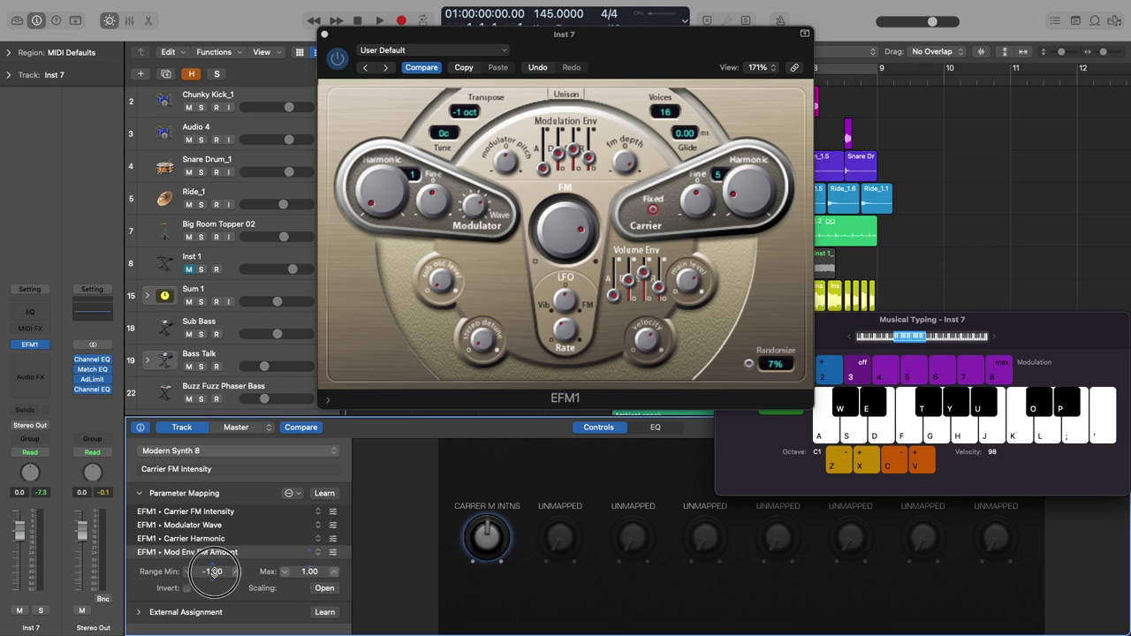
drag(213, 573, 213, 547)
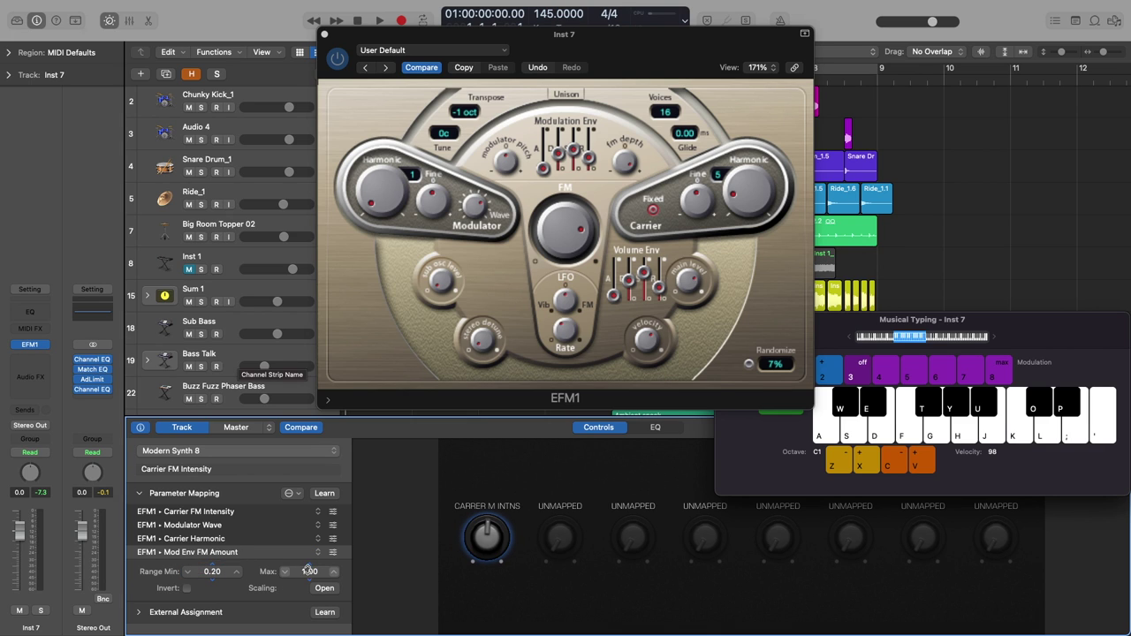
Step: Reset the Mod Env FM Amount scaling, apply the exponential preset and bend it into a logarithmic curve
click(323, 588)
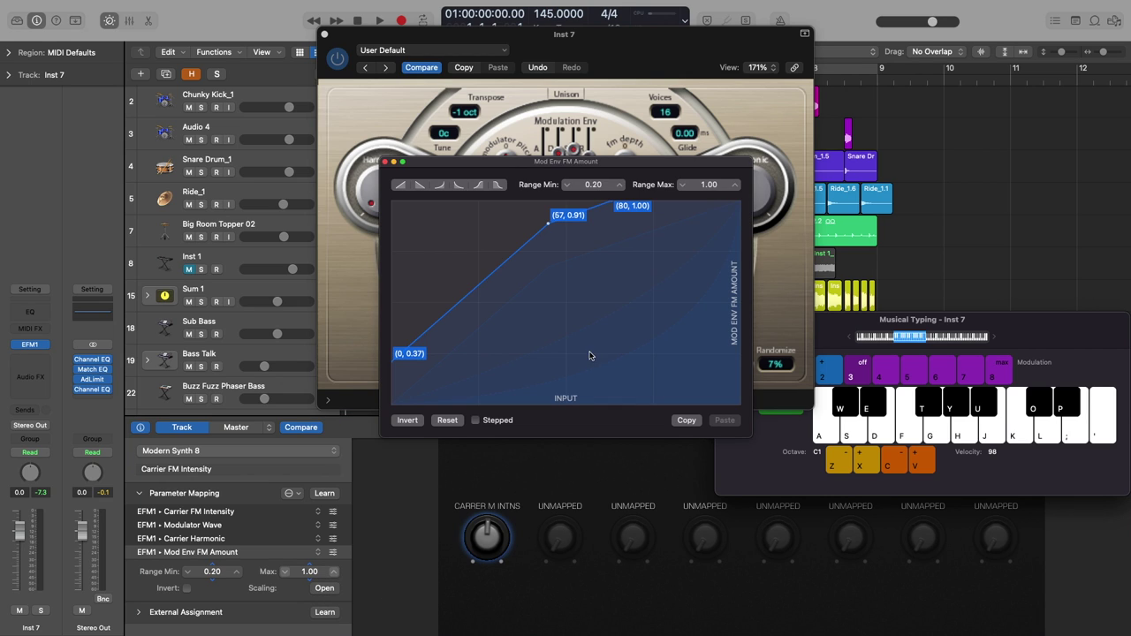
click(447, 420)
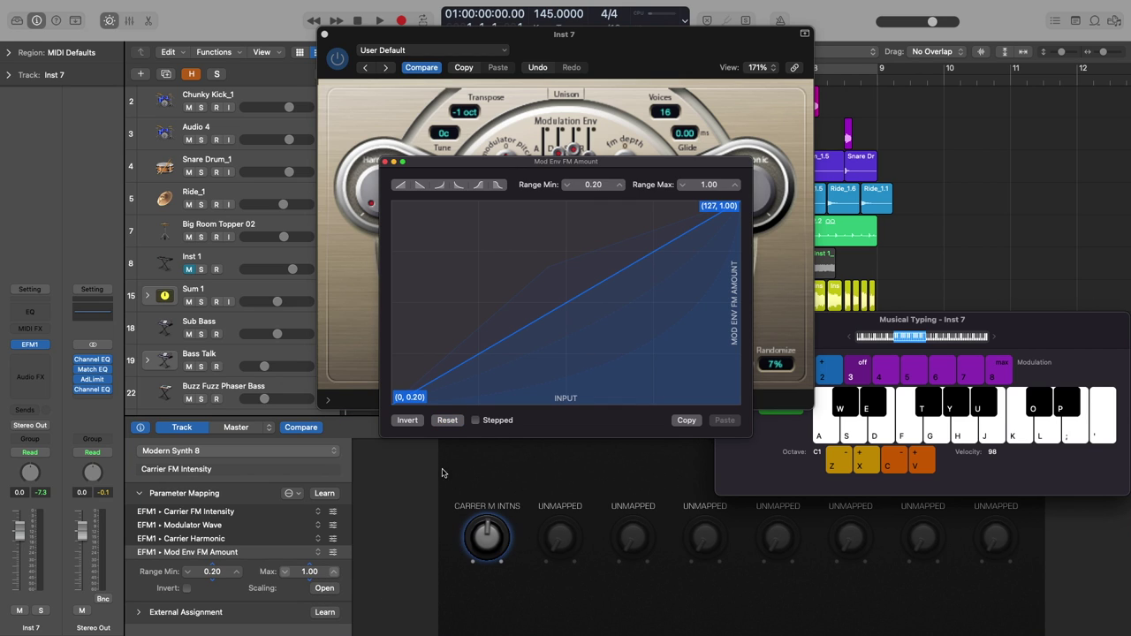
click(440, 186)
drag(655, 344, 535, 242)
key(f)
drag(484, 551, 493, 482)
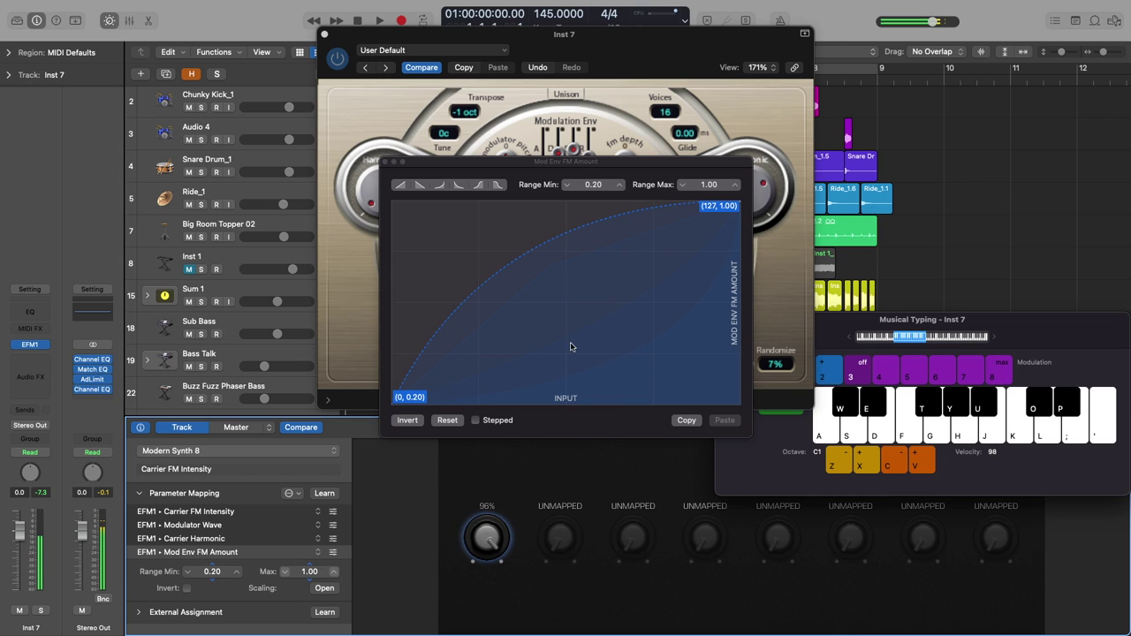
click(385, 164)
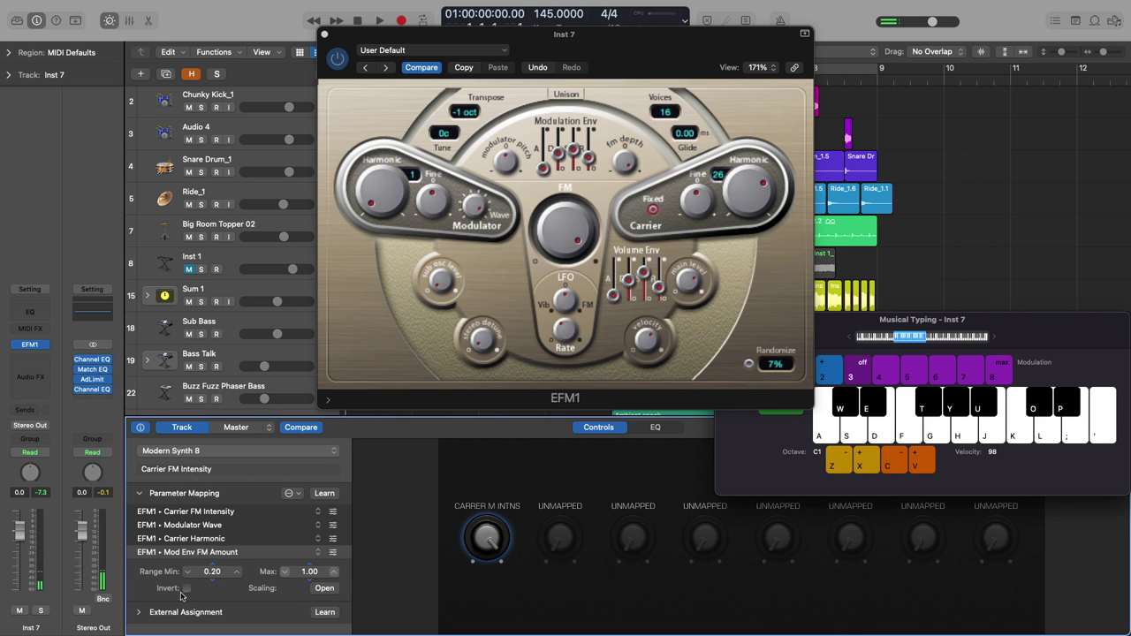
Step: Map knob 1 to EFM1 Carrier Stereo Detune (0 c to 50 c) and audition it with a note
click(295, 495)
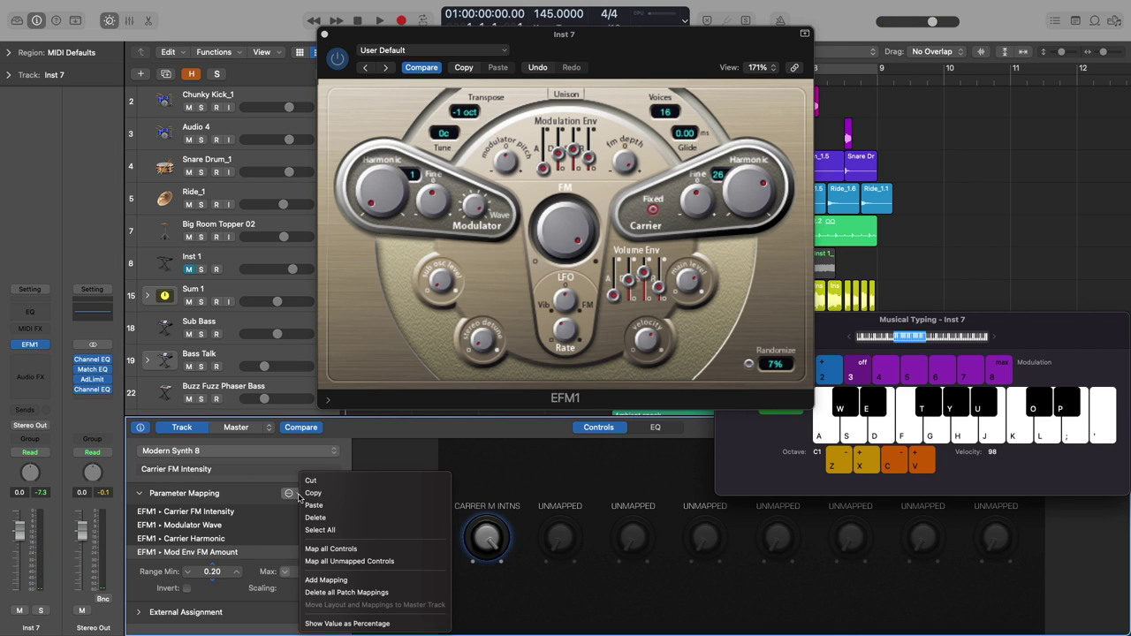
click(347, 581)
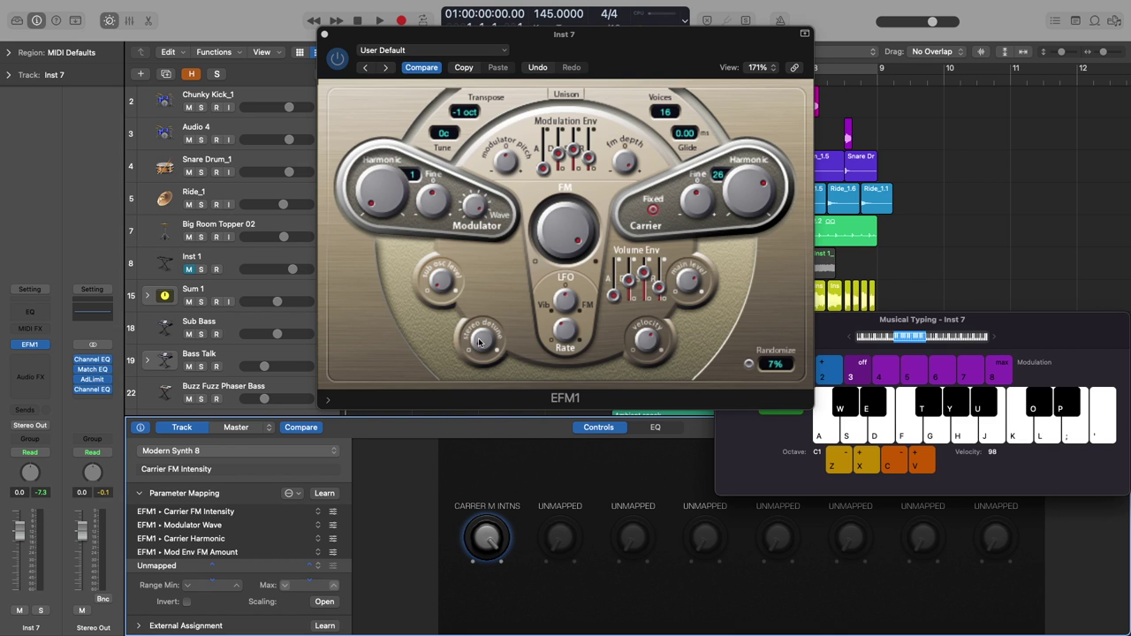
click(316, 567)
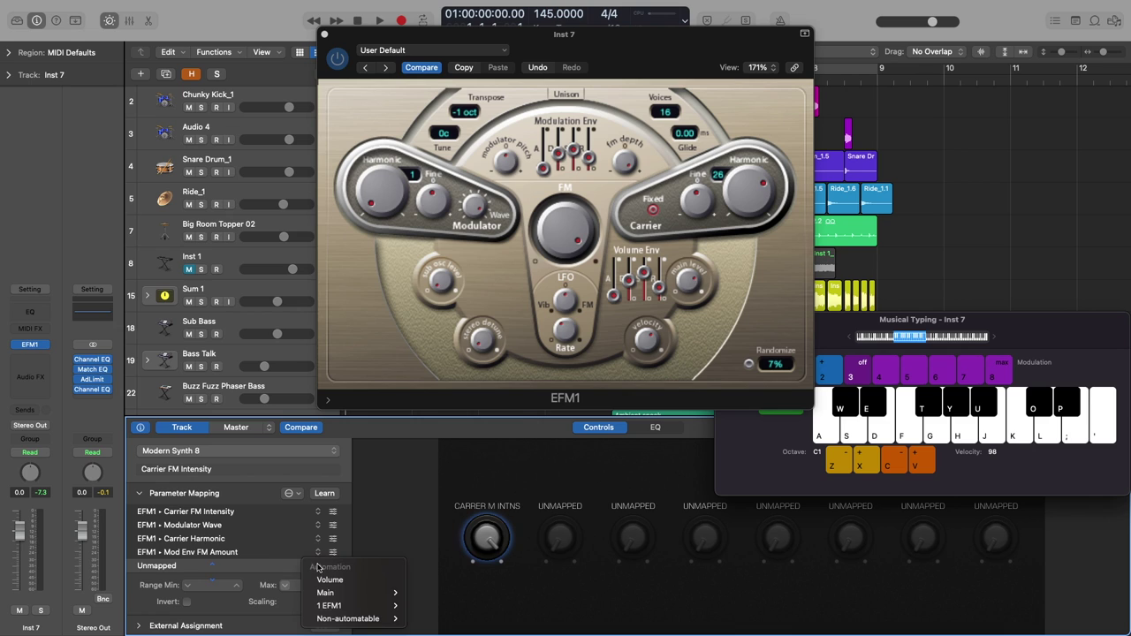
mouse_move(356, 611)
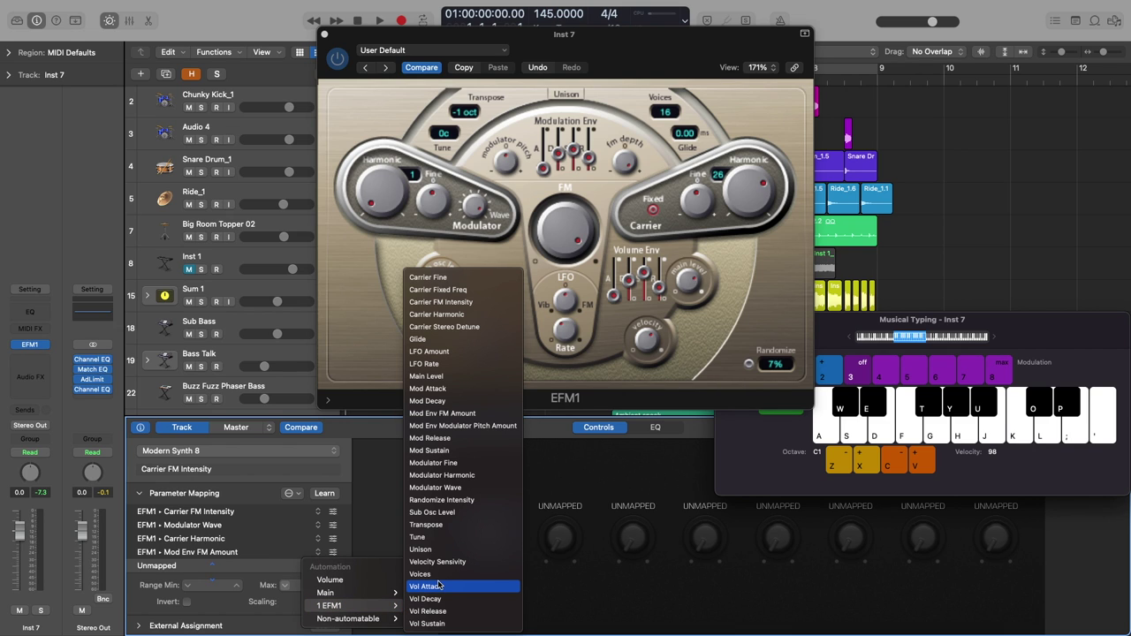
click(469, 327)
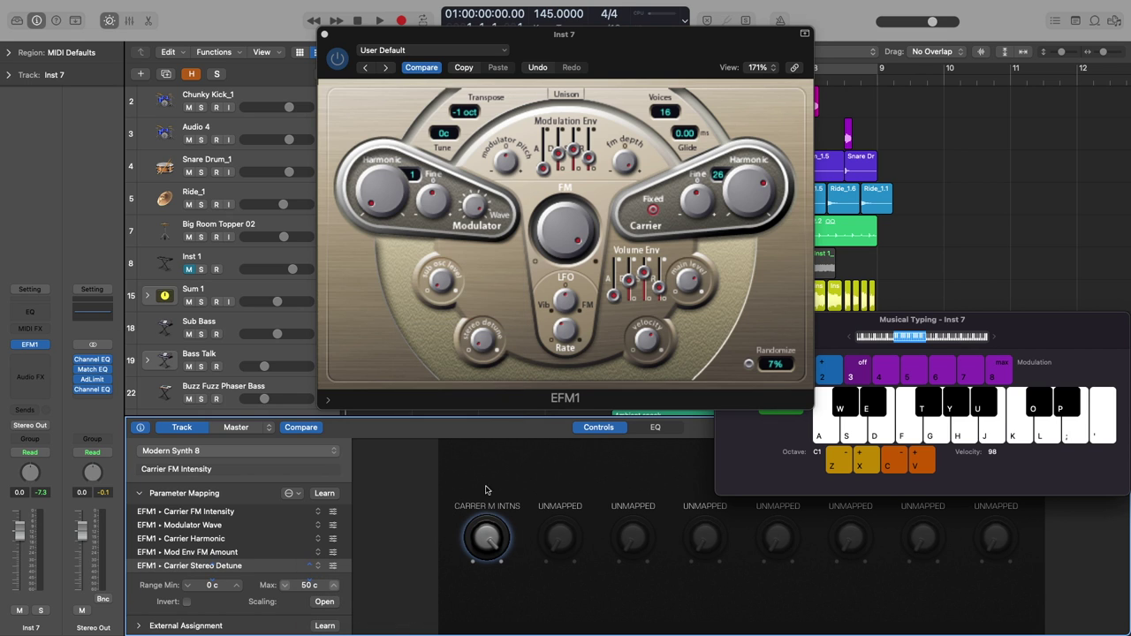
key(f)
drag(492, 541, 475, 608)
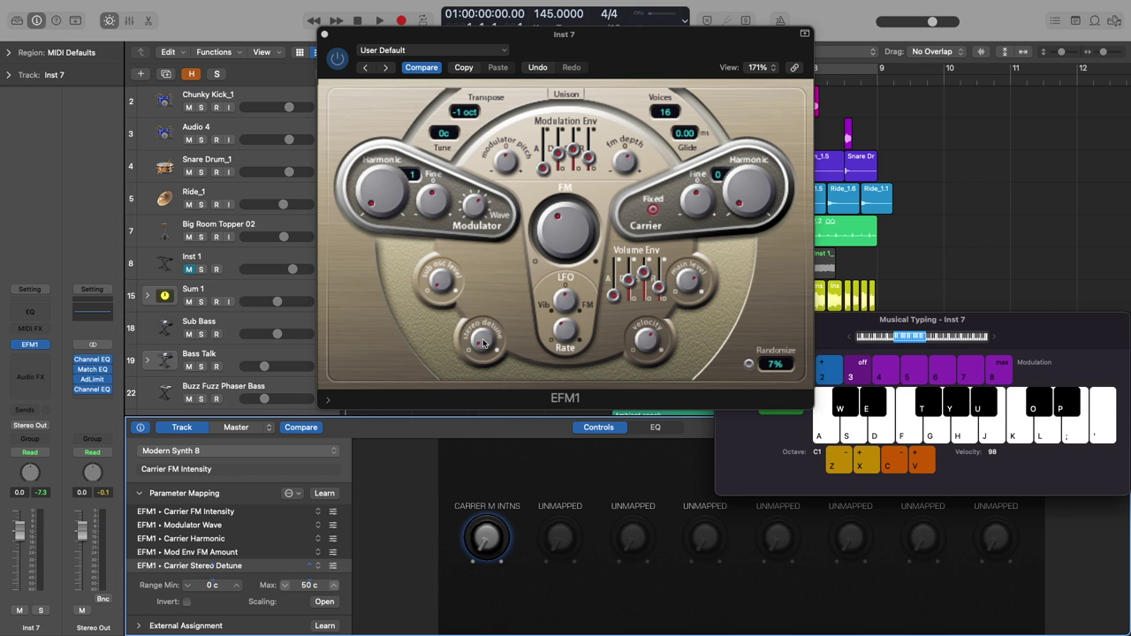
Step: Reset the Carrier Stereo Detune scaling curve to a straight line
click(324, 602)
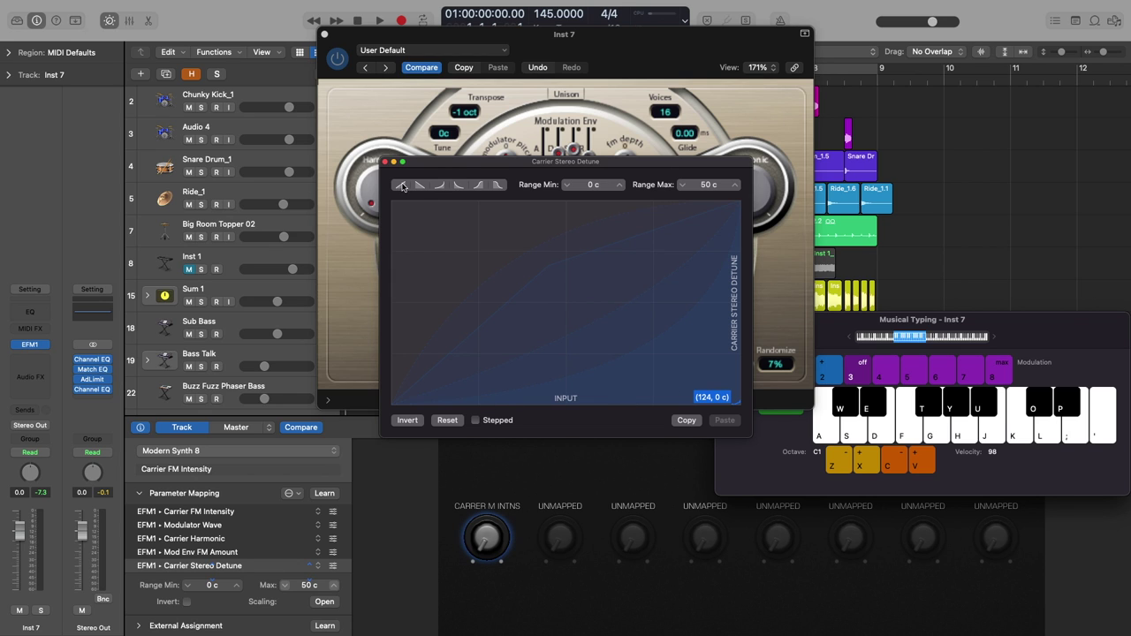
click(444, 422)
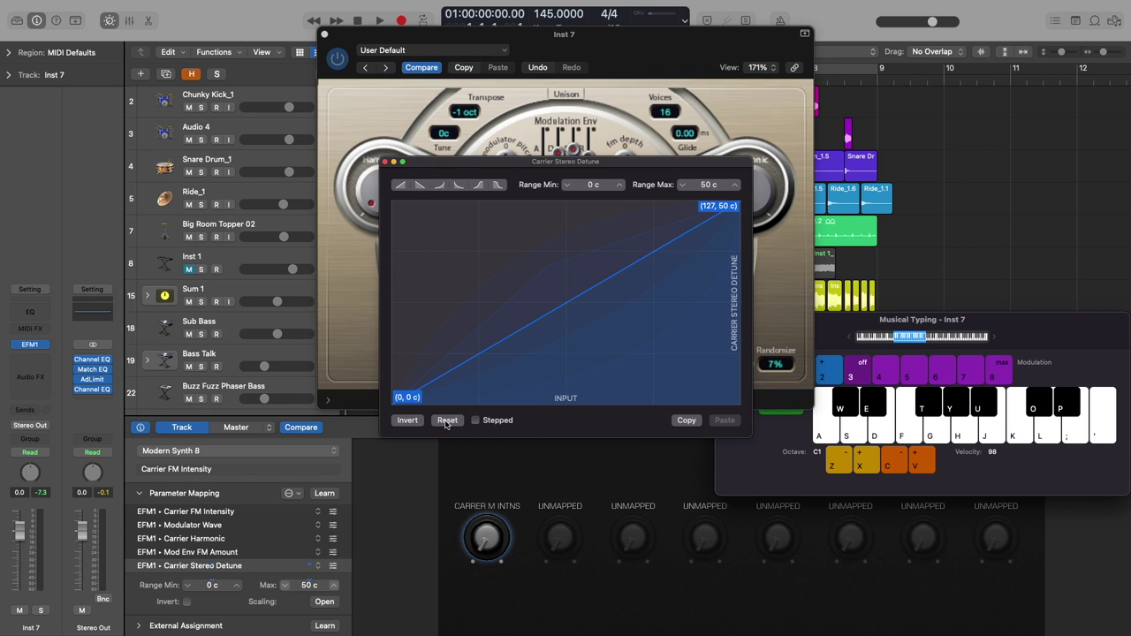
click(386, 163)
Step: Raise the detune Range Min to 27 c, auditioning with a held note while sweeping the knob
key(f)
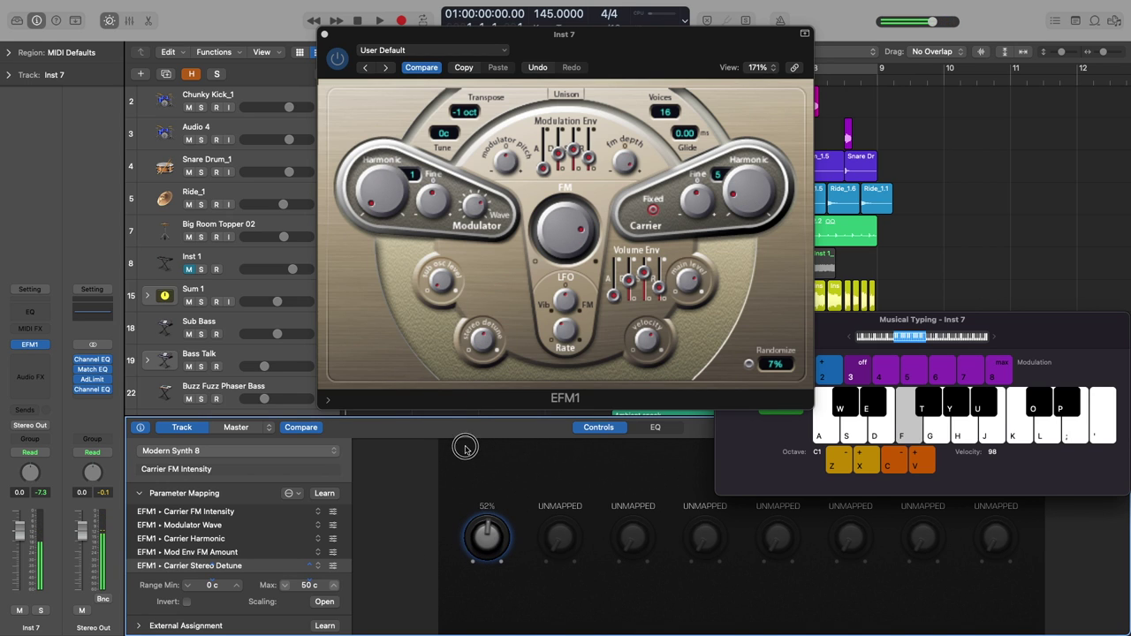
drag(467, 430, 469, 359)
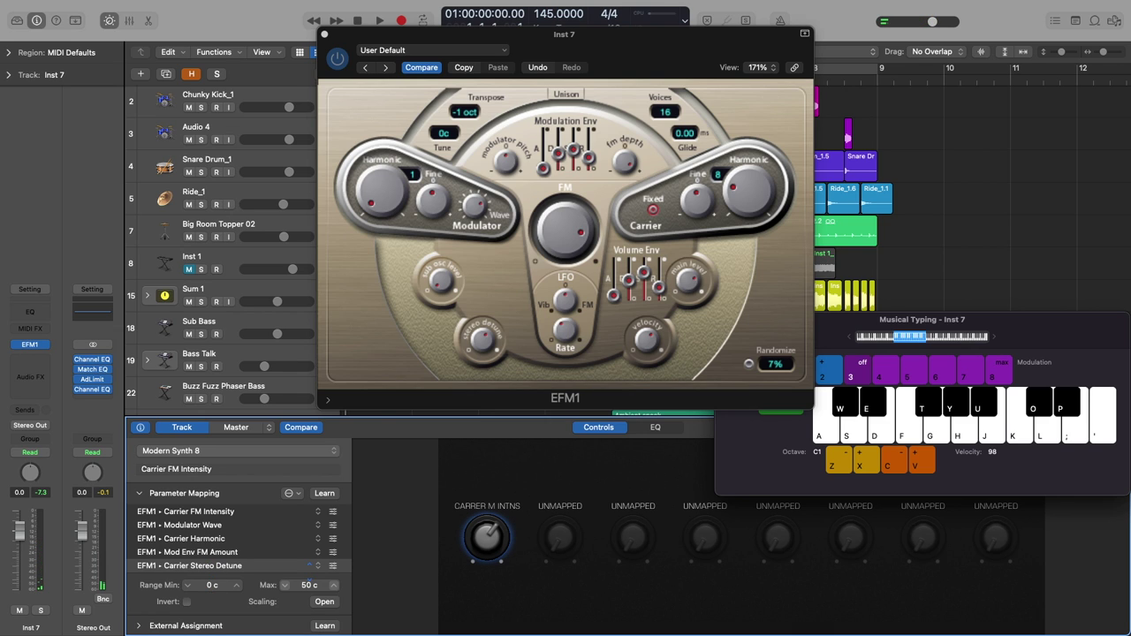
drag(210, 587, 214, 562)
drag(485, 536, 498, 501)
key(f)
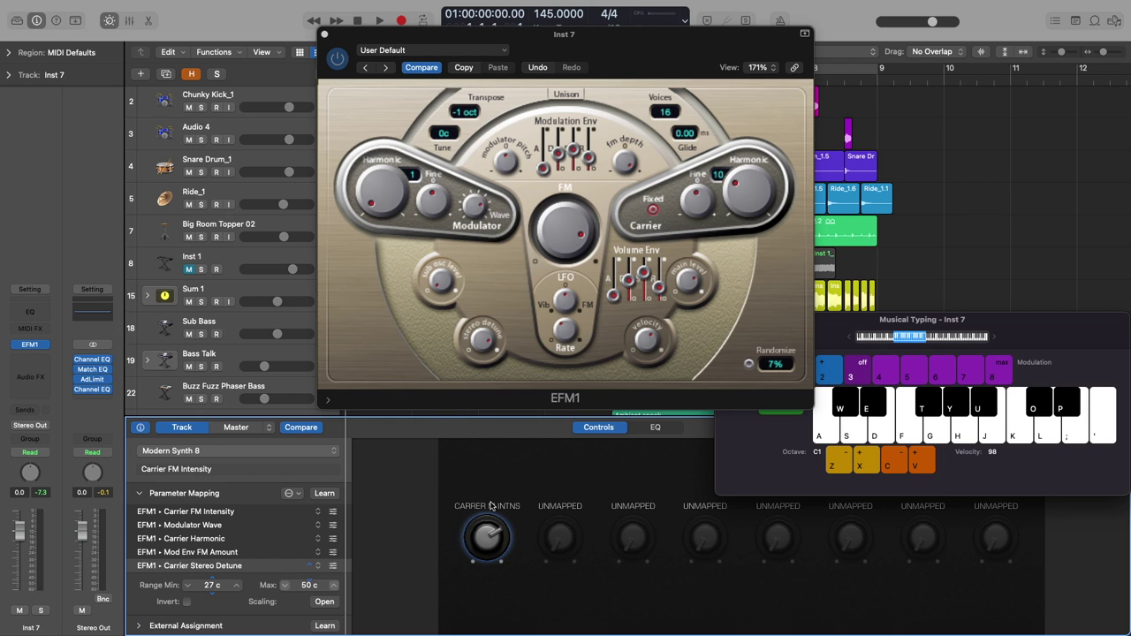
Step: Hide Smart Controls, close the musical keyboard and EFM1 window, and solo Inst 7
key(b)
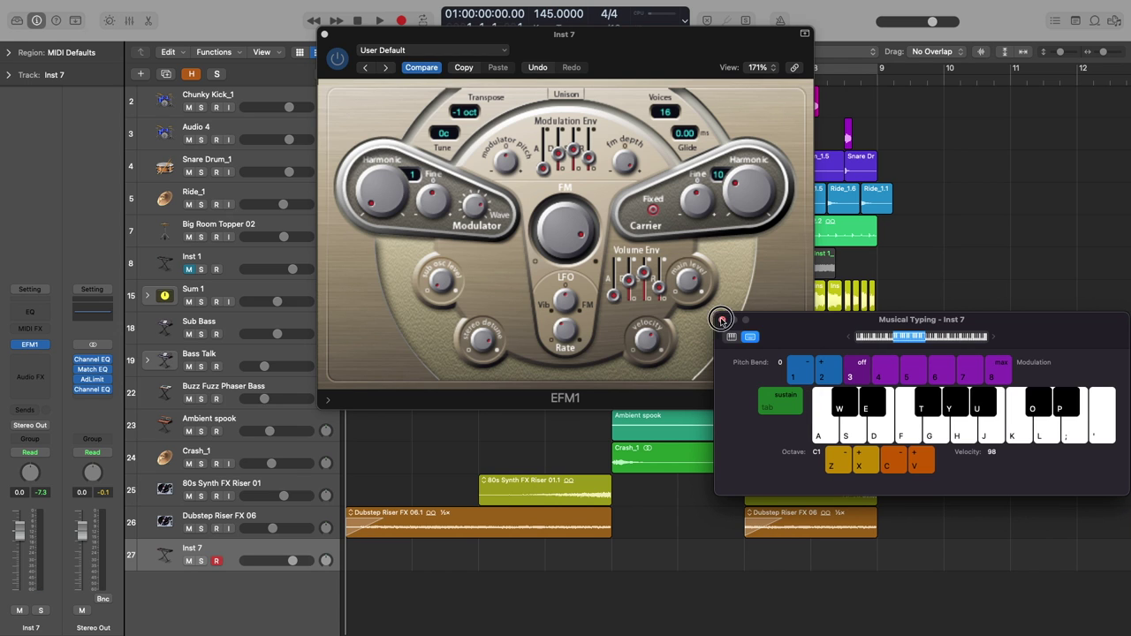
click(723, 320)
click(325, 34)
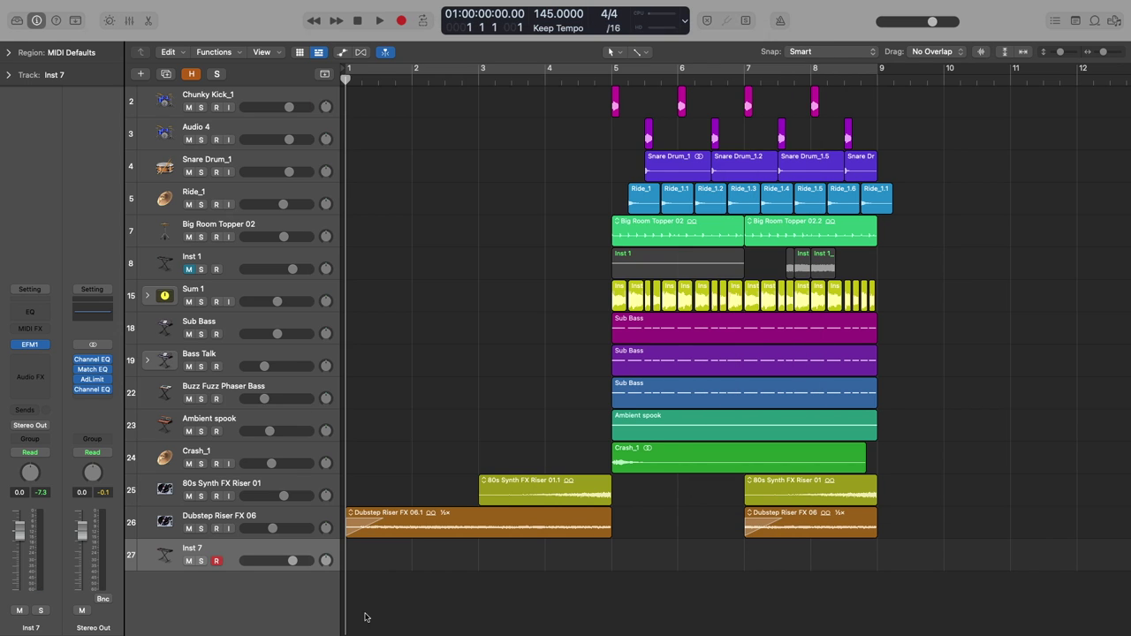
scroll(365, 589, up, 5)
click(203, 583)
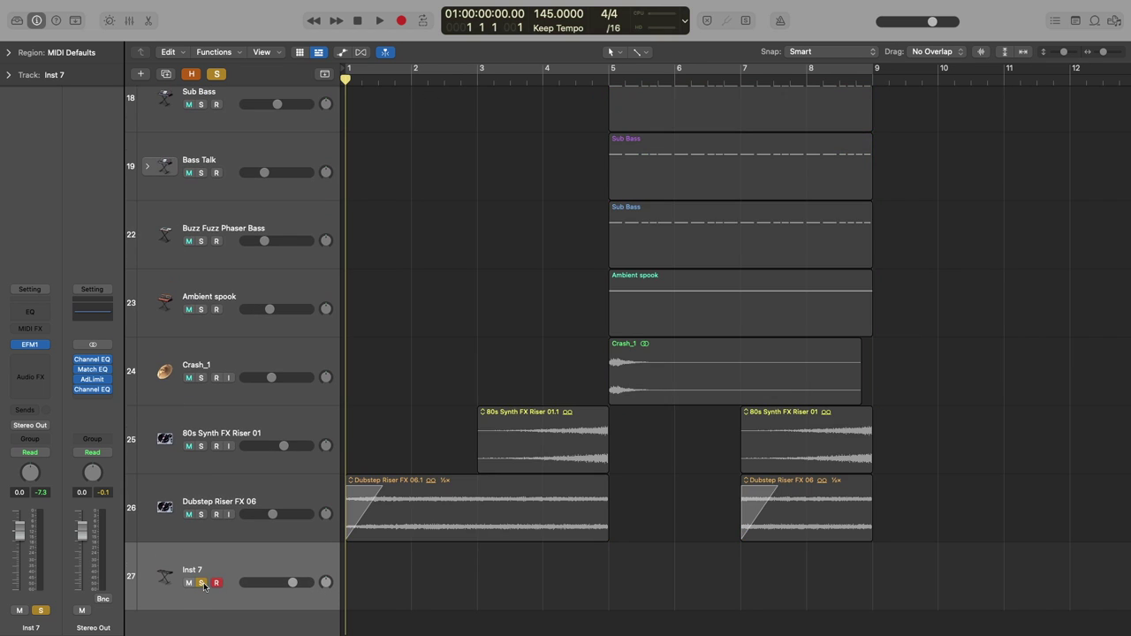
Step: Create an empty MIDI region on Inst 7 holding one bar-long F1 note, then show automation
scroll(471, 562, up, 6)
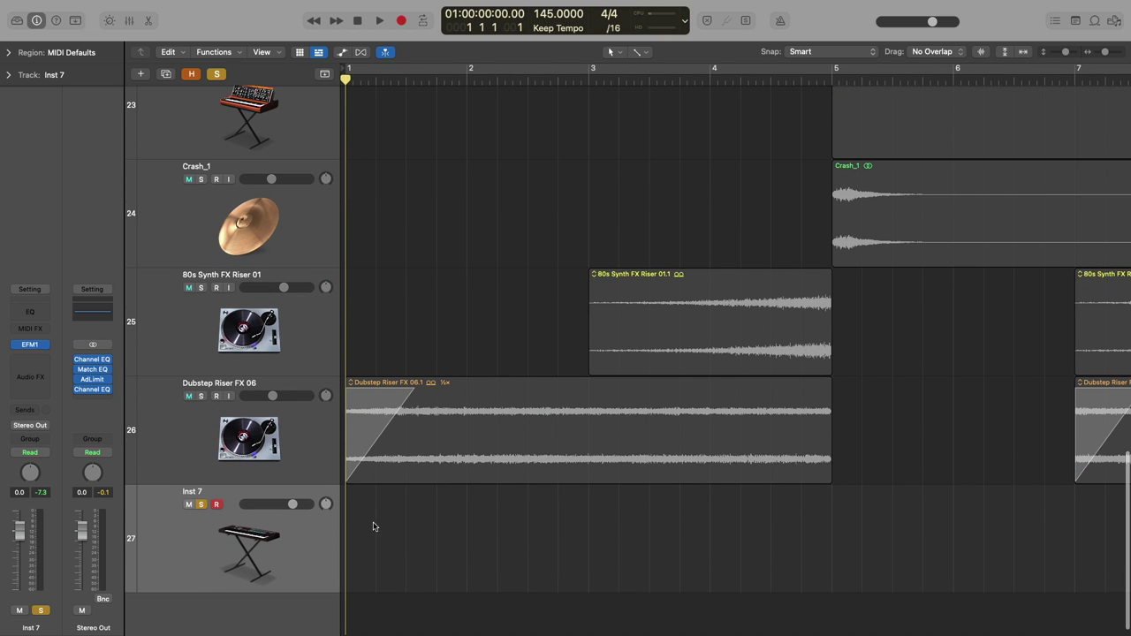
right_click(373, 527)
click(425, 475)
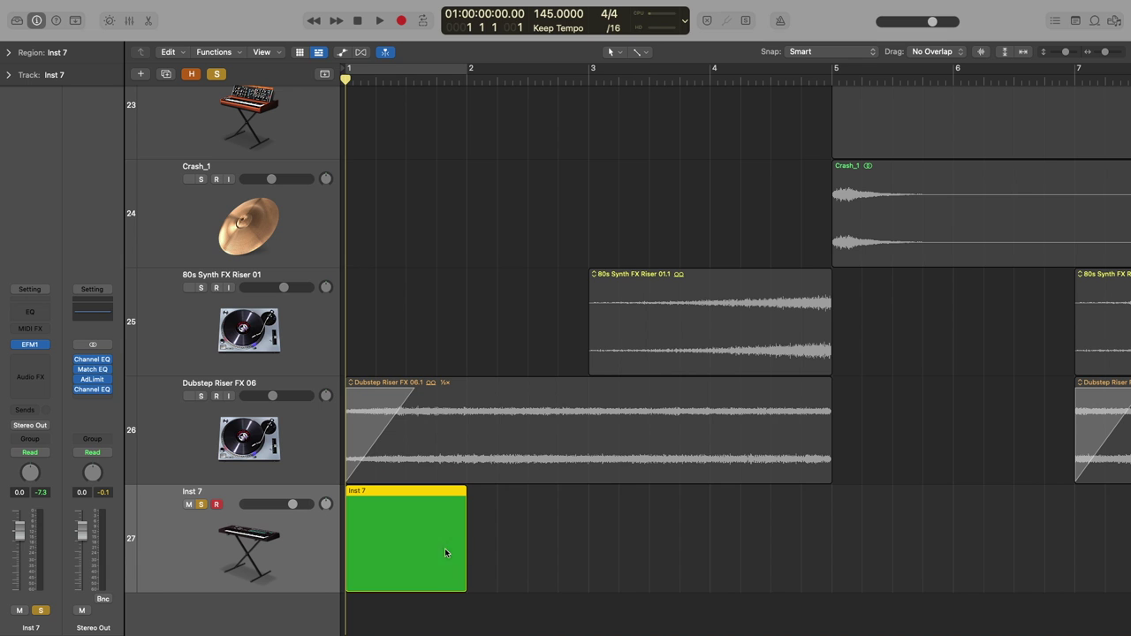
double_click(422, 539)
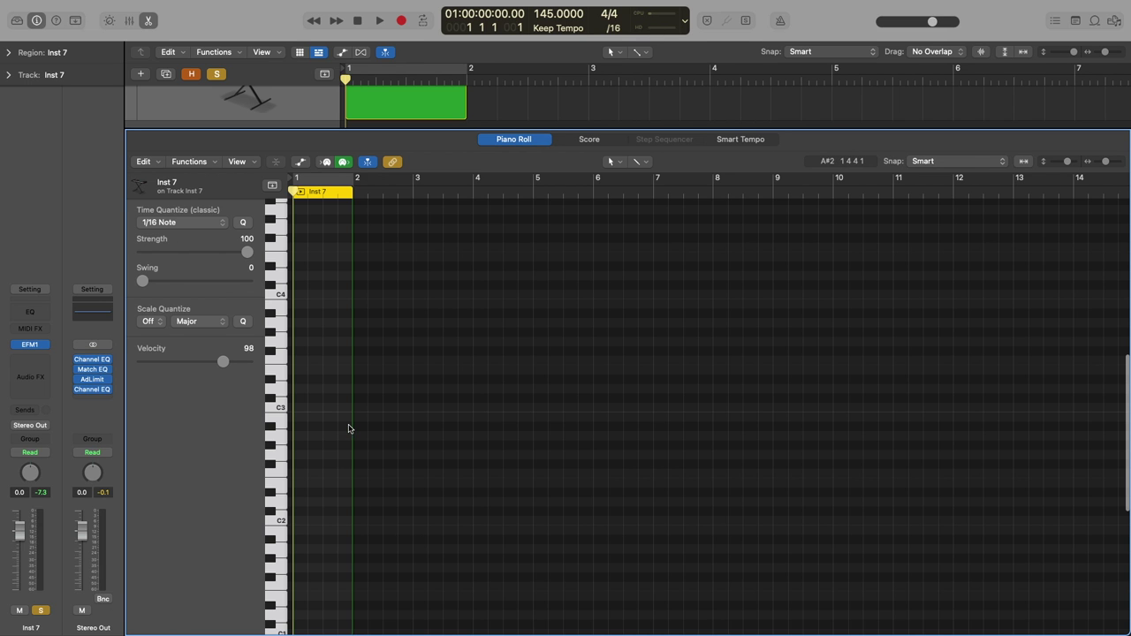
ctrl+alt+click(352, 430)
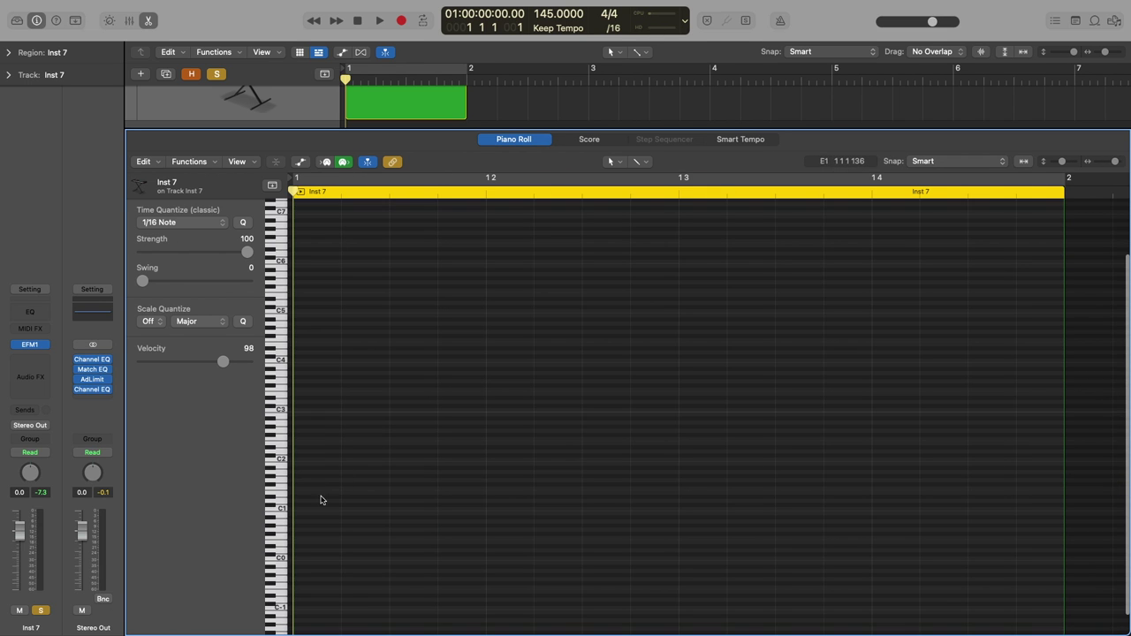
click(310, 508)
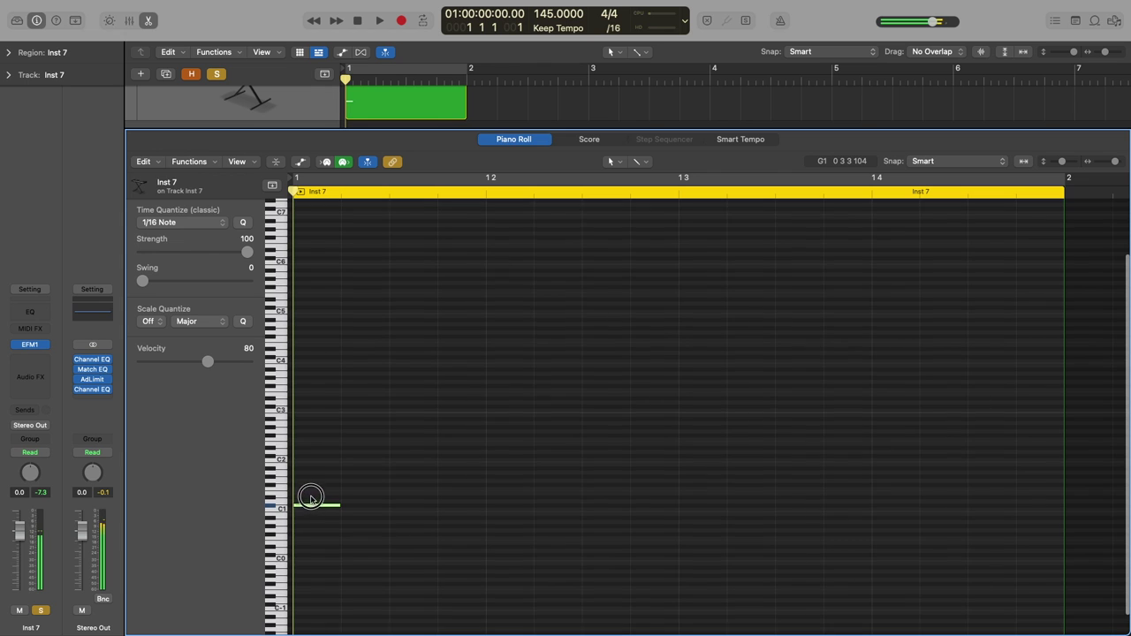
drag(310, 507, 687, 492)
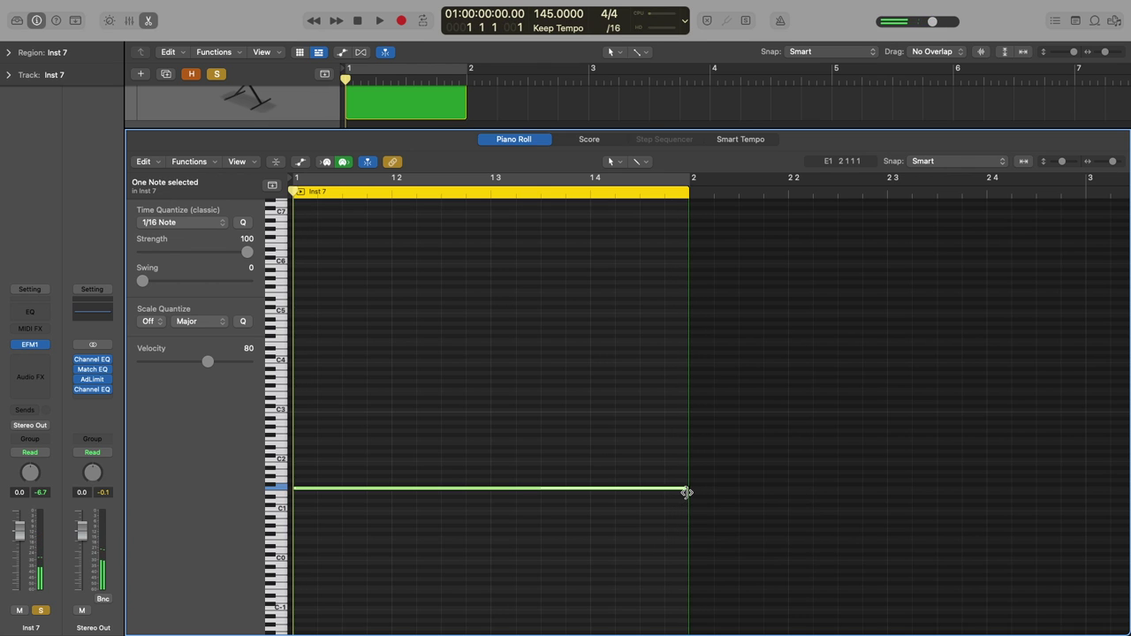
key(e)
key(a)
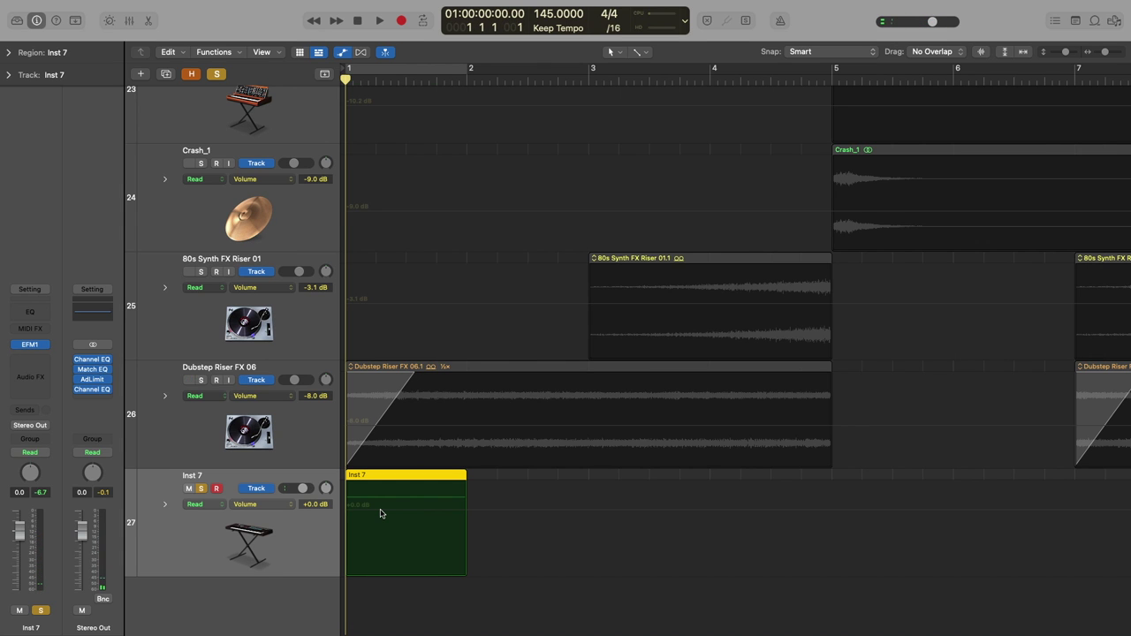
Step: Switch Inst 7's automation to Carrier FM Intensity and draw an initial line with an end point
click(280, 509)
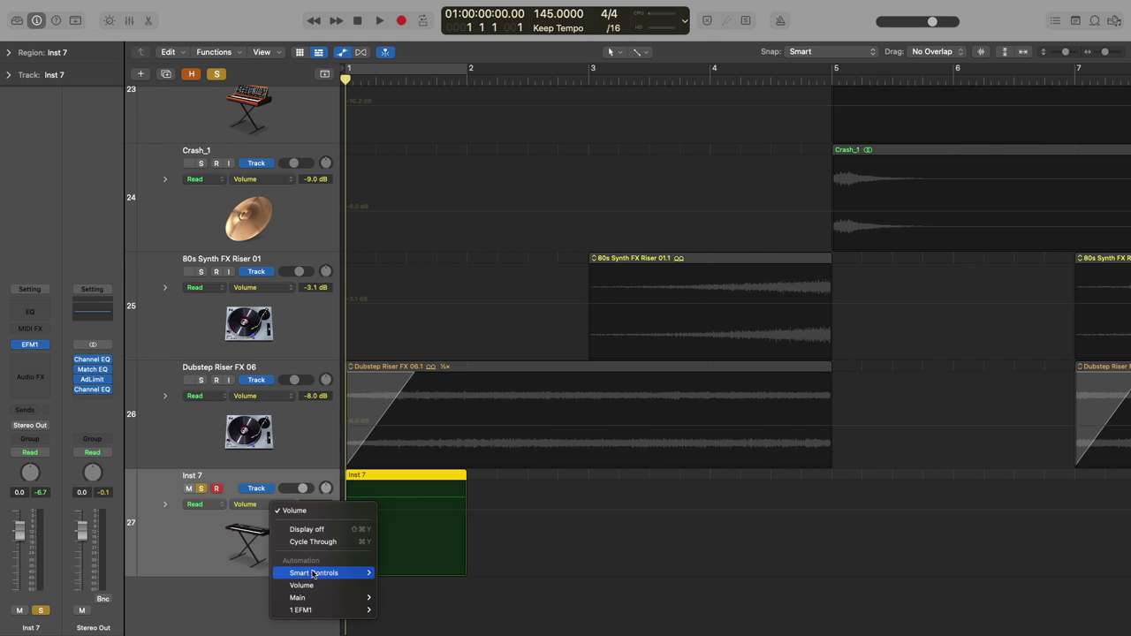
mouse_move(314, 575)
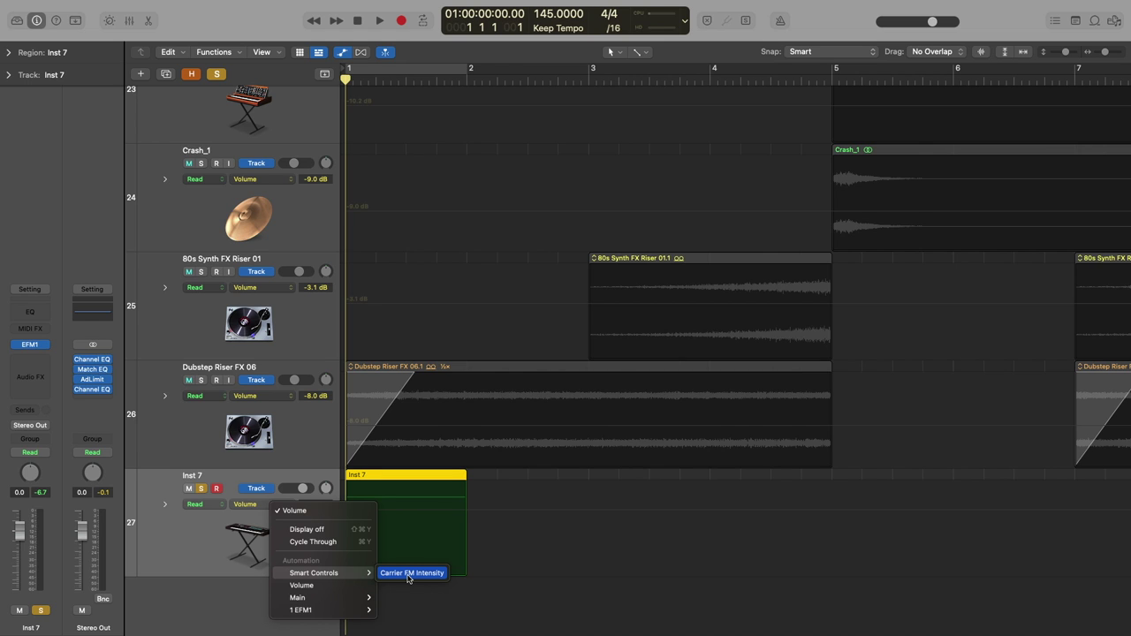
click(405, 573)
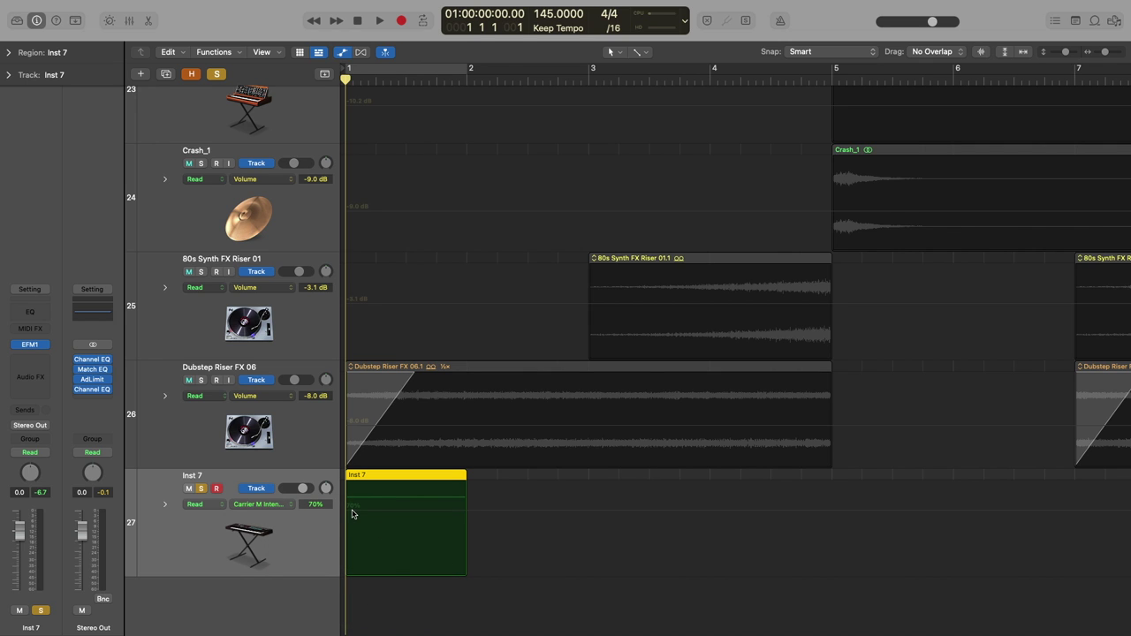
click(349, 522)
drag(347, 513, 395, 520)
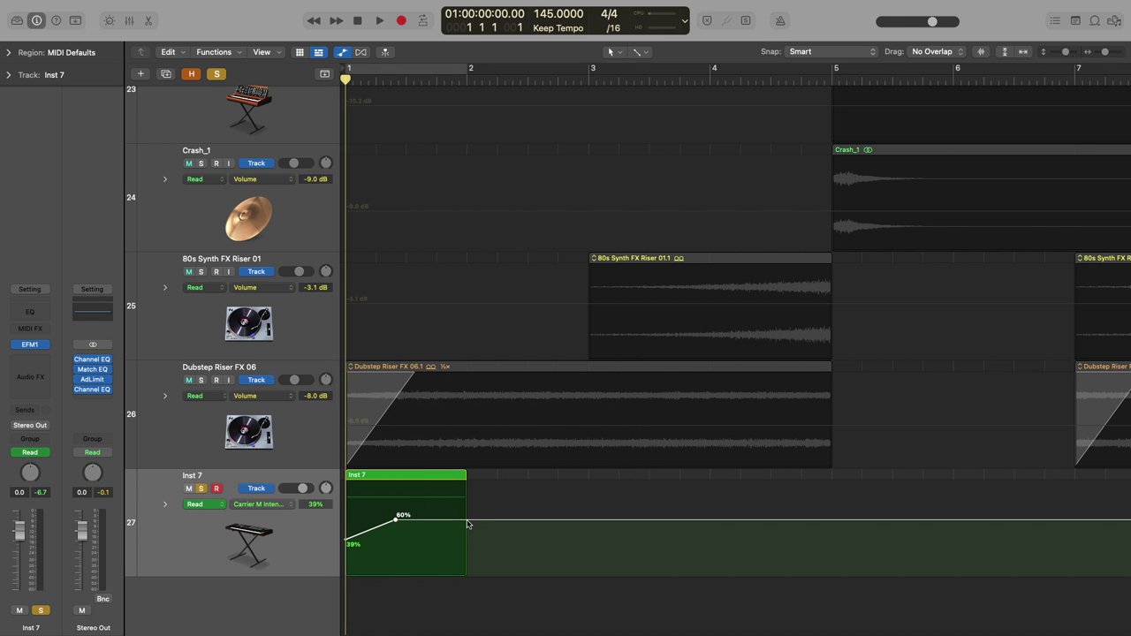
drag(467, 522, 467, 550)
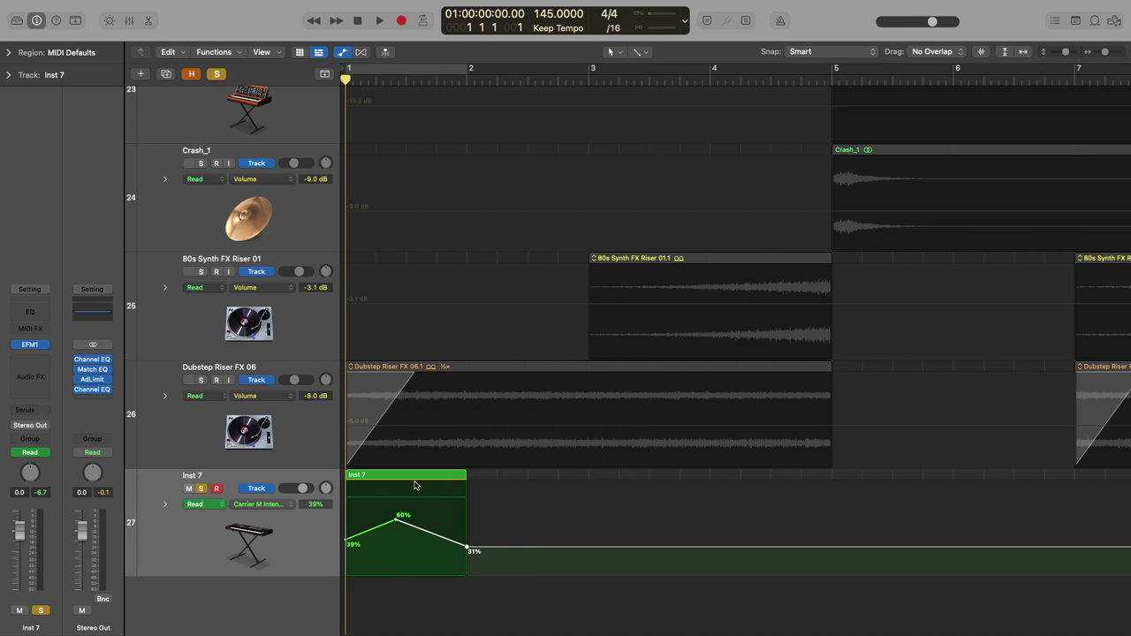
Step: Loop the Inst 7 region and shape the automation: 51% start, 92% peak, falling to about 48%
click(409, 478)
key(u)
key(space)
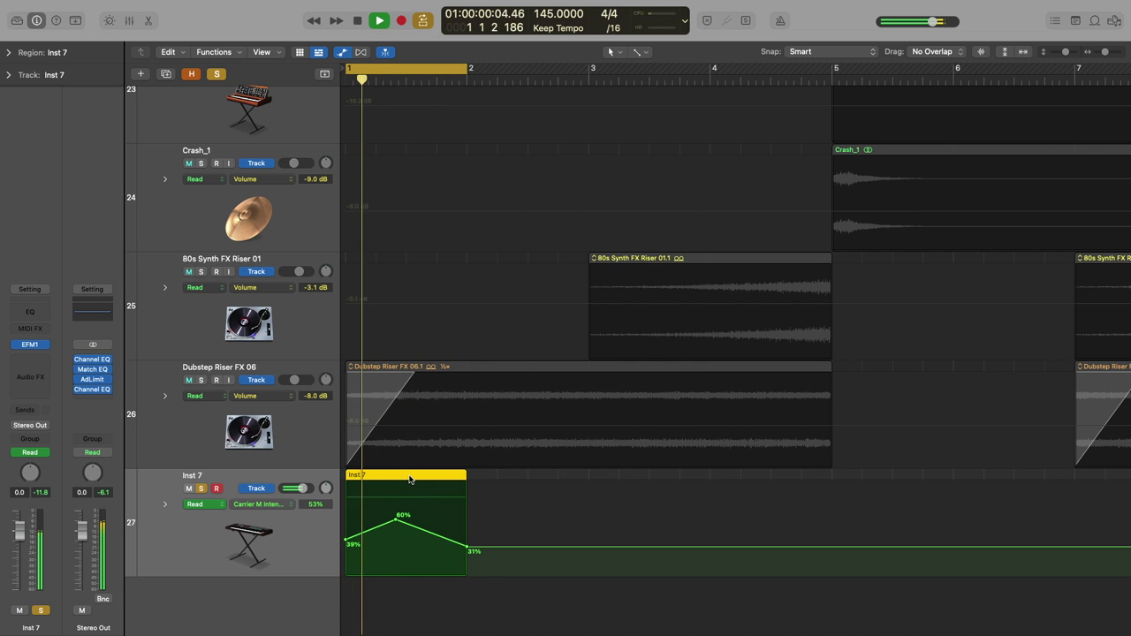
key(space)
drag(395, 521, 398, 488)
key(space)
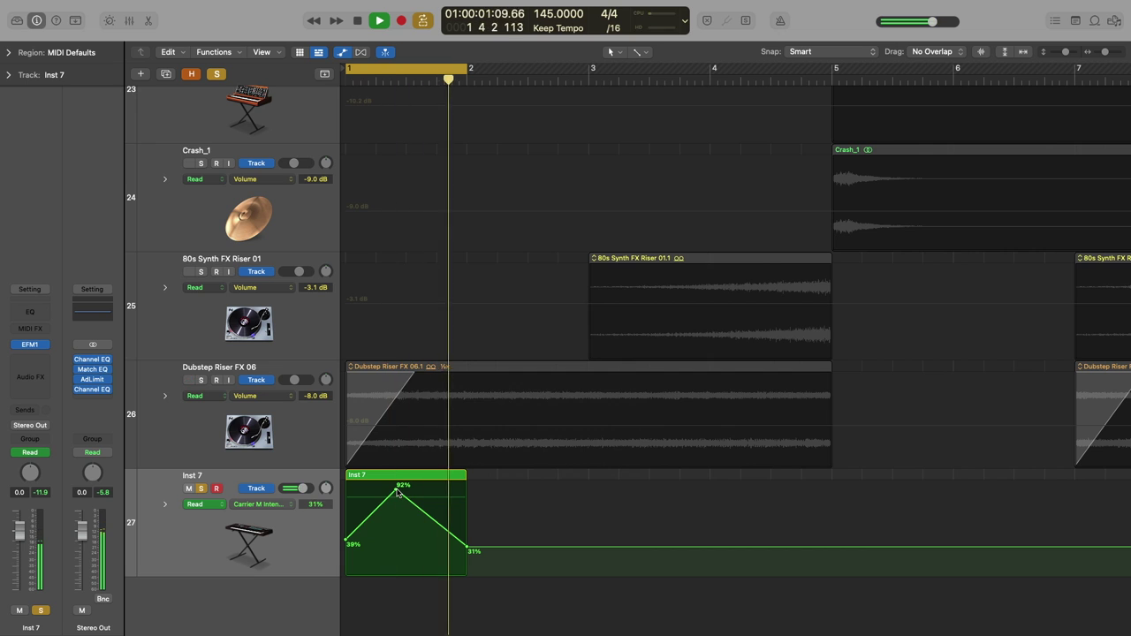
key(space)
drag(347, 543, 346, 529)
drag(467, 550, 467, 532)
key(space)
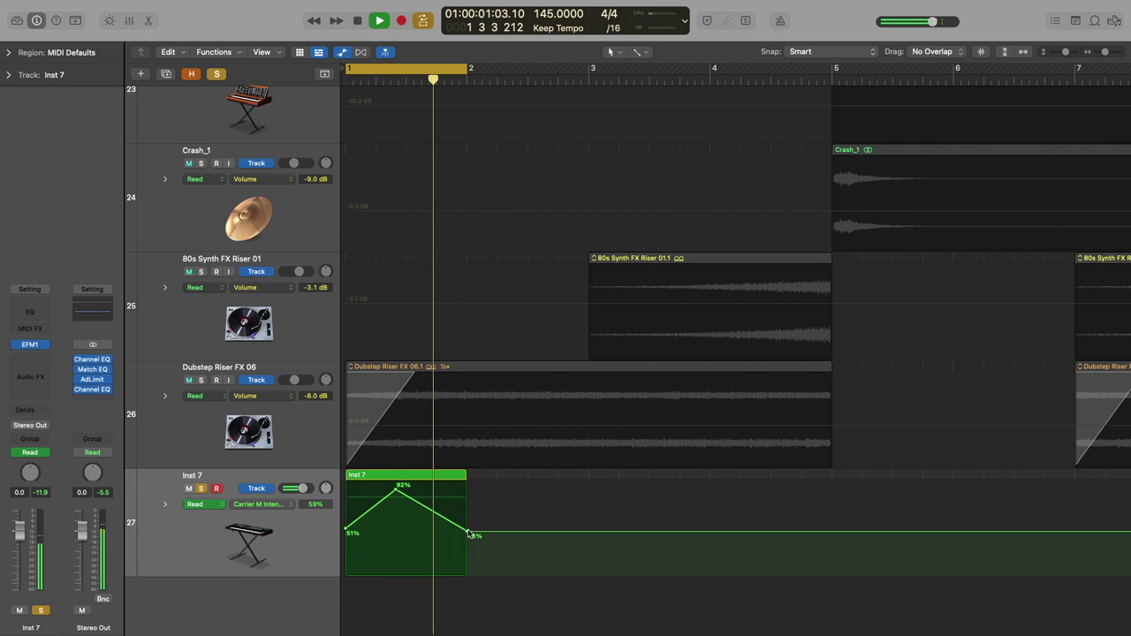
key(space)
Step: Bounce the Inst 7 region in place onto a new track
right_click(408, 486)
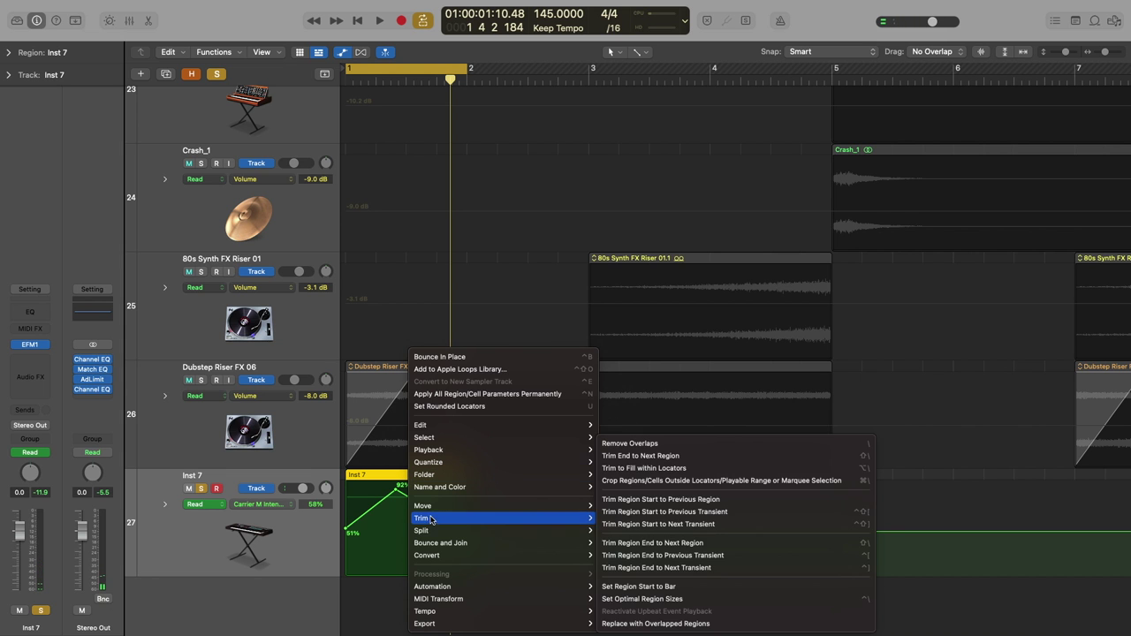
click(453, 358)
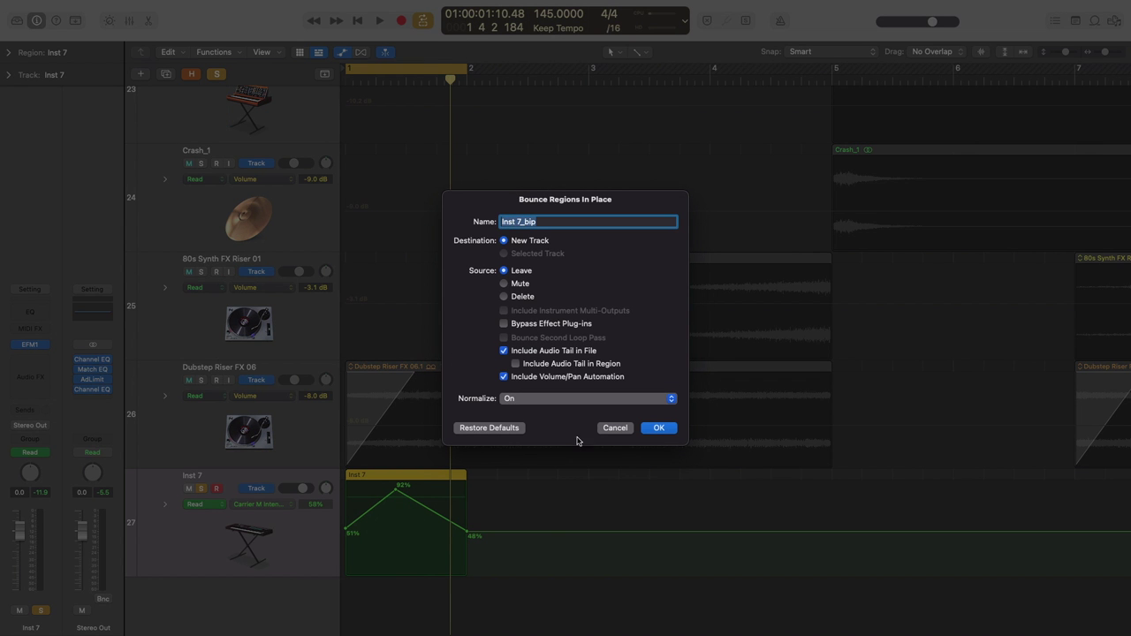
click(657, 428)
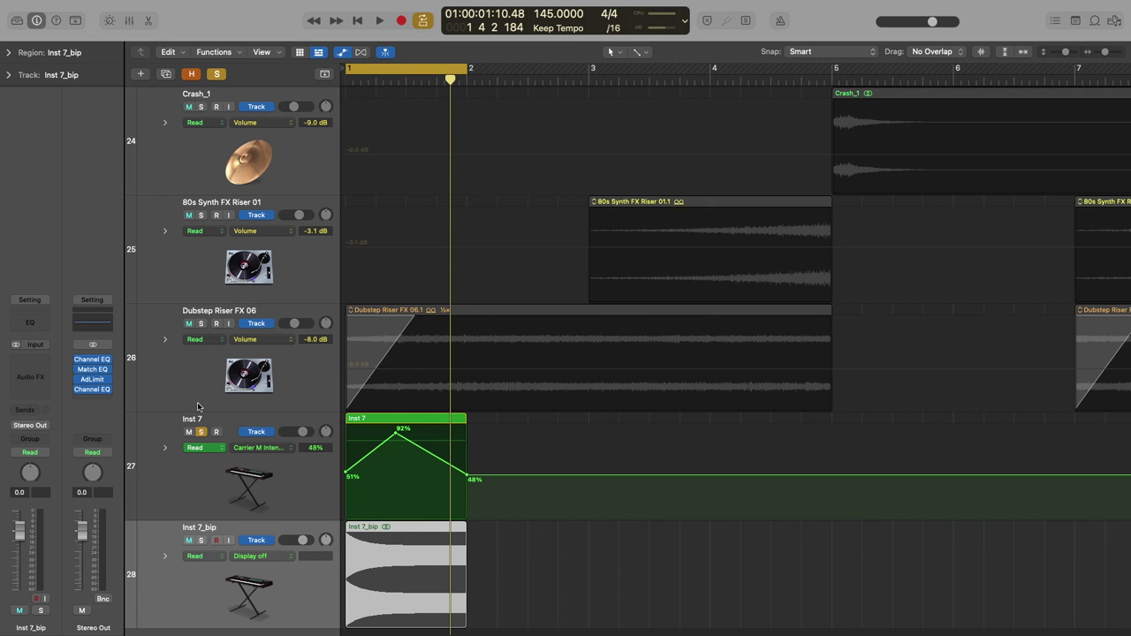
Step: Mute and unsolo Inst 7, set Inst 7_bip volume to -5.1 dB, and zoom into bars 1–3
click(187, 431)
click(200, 432)
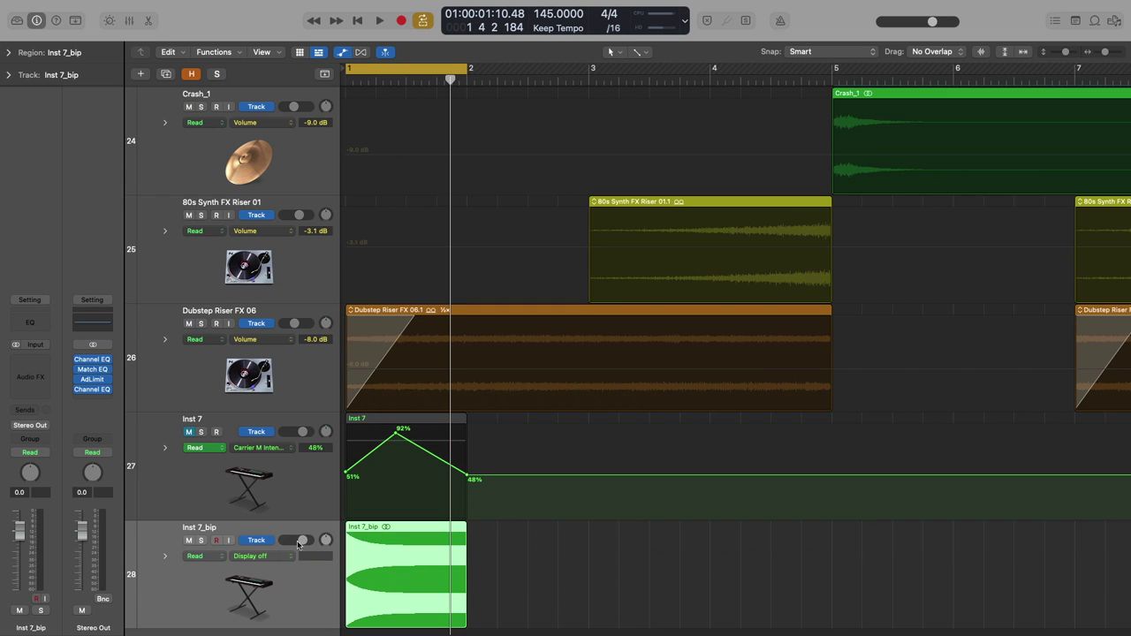
drag(298, 545, 293, 545)
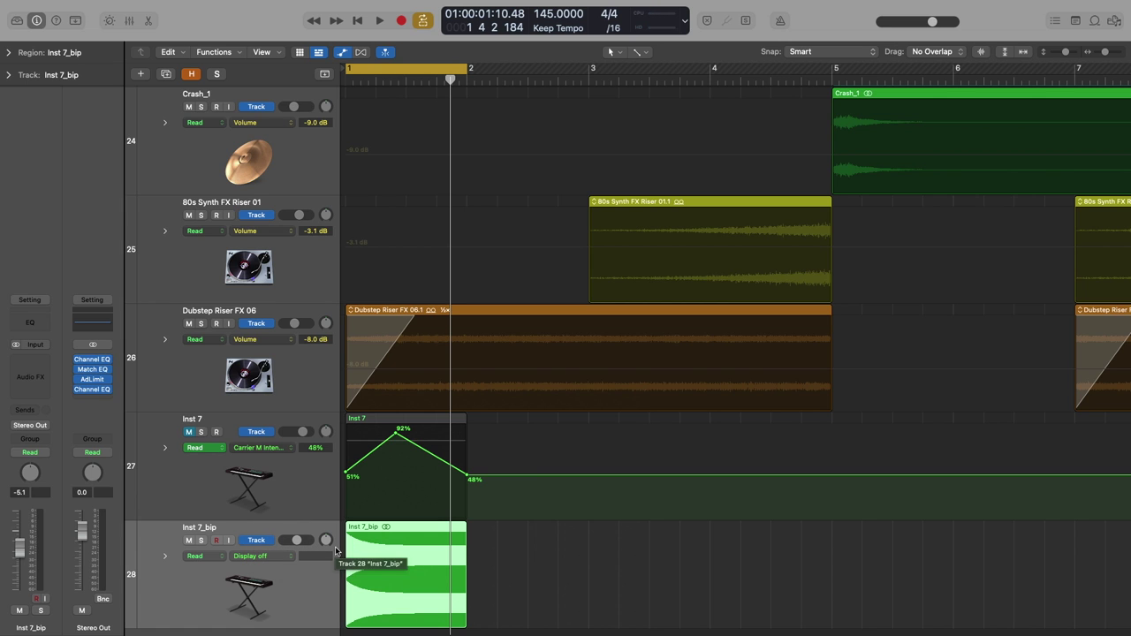
key(Return)
key(space)
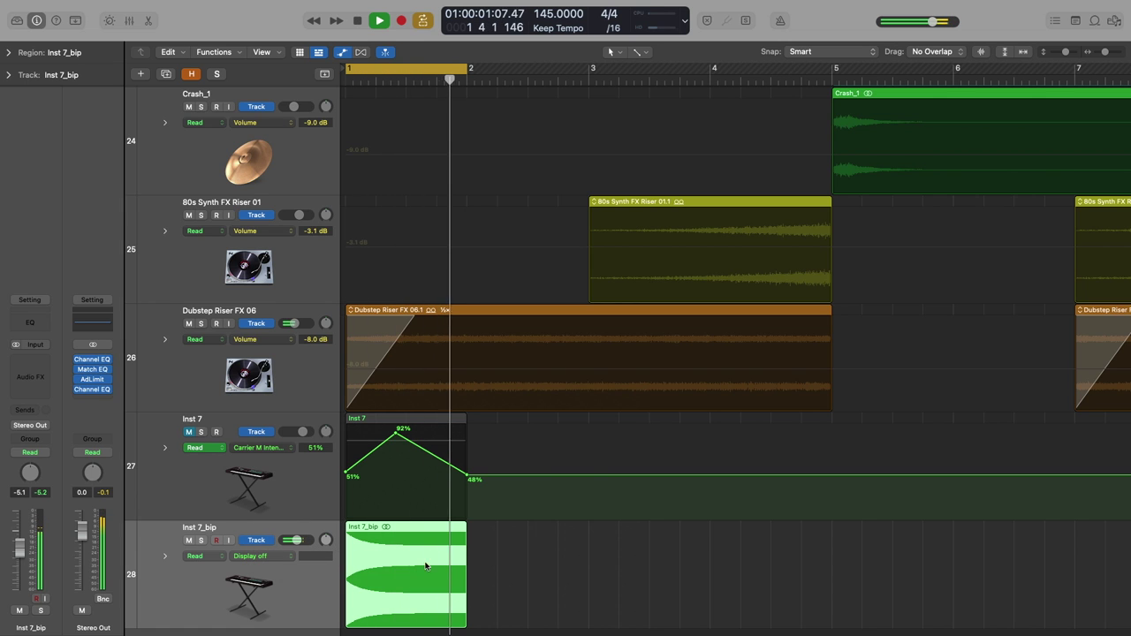
key(space)
key(cmd+Down)
key(cmd+Down)
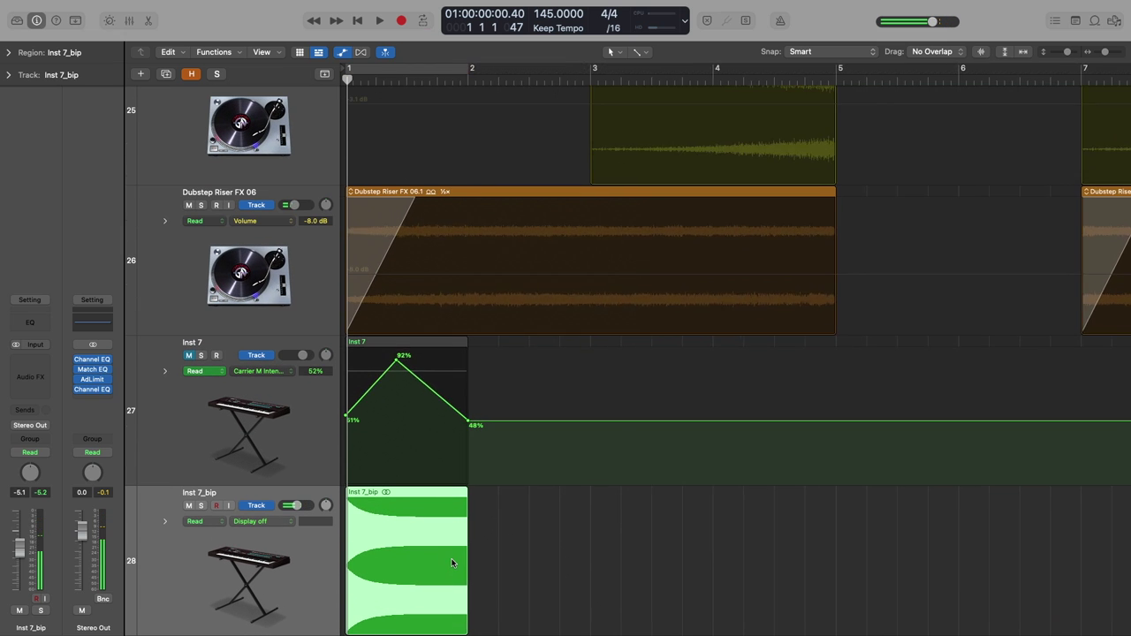
key(cmd+Right)
Step: Split the Inst 7_bip region into four equal pieces with the Scissors tool
drag(345, 79, 469, 78)
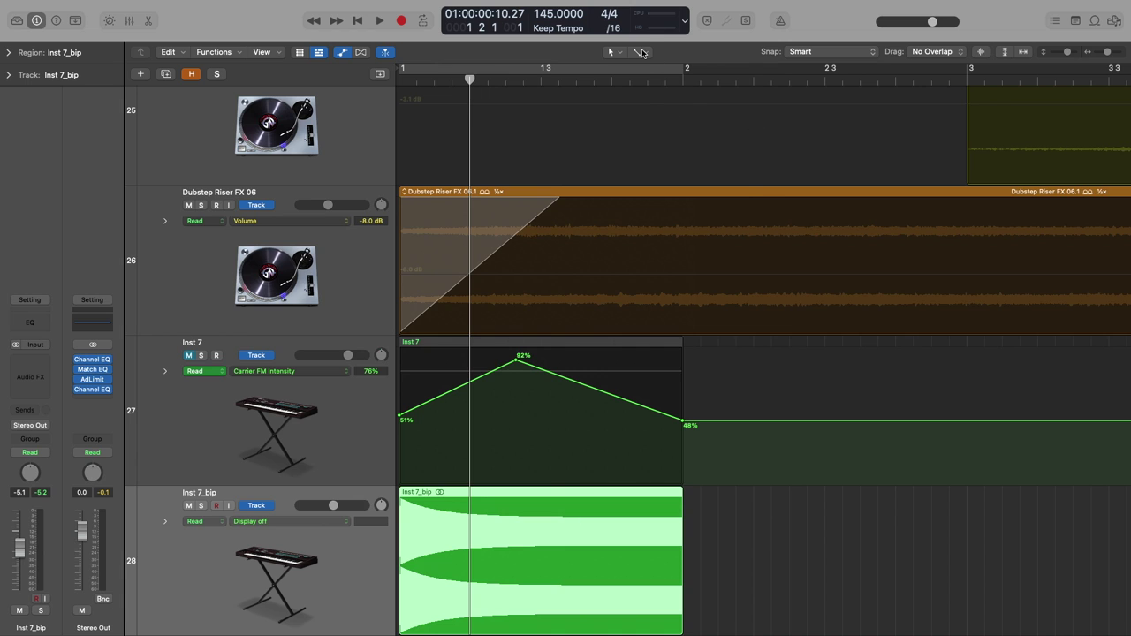
click(643, 52)
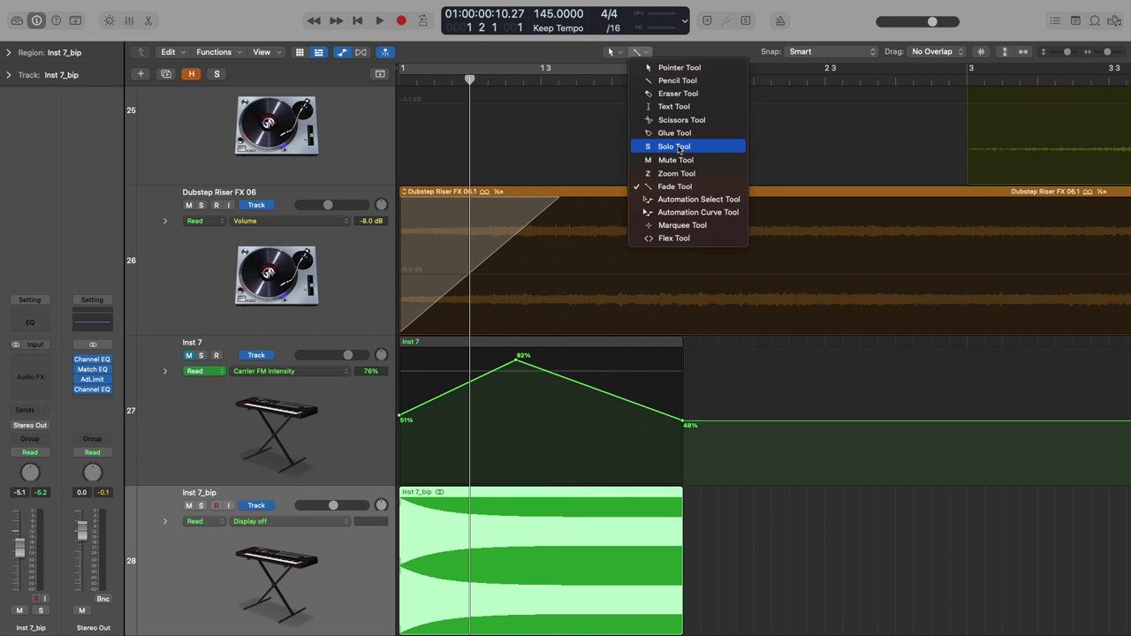
click(676, 119)
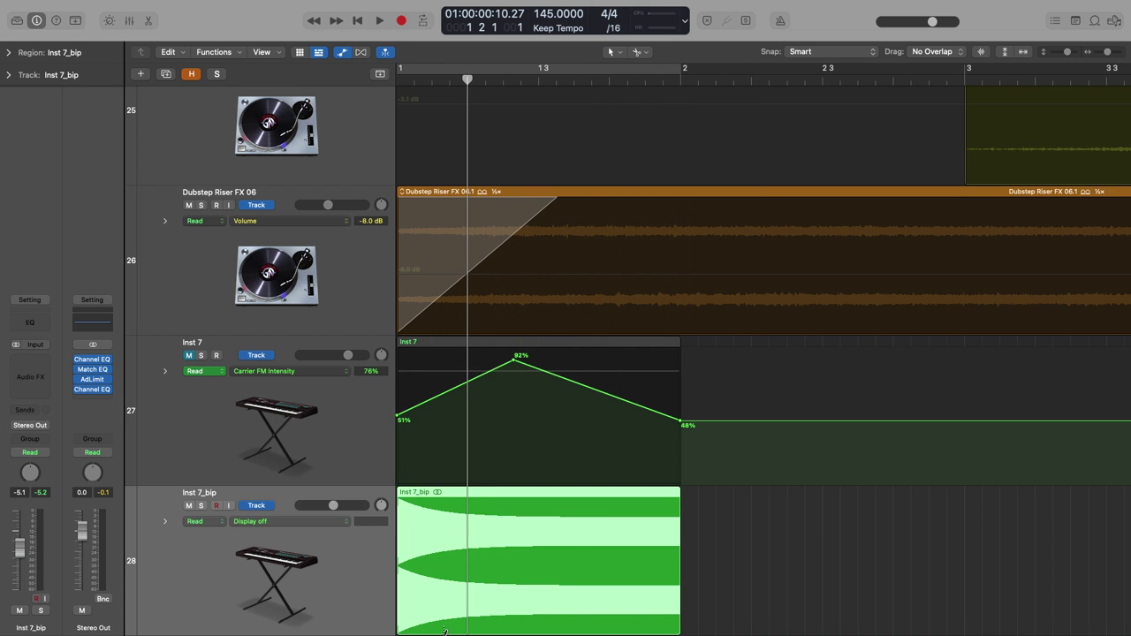
alt+click(469, 552)
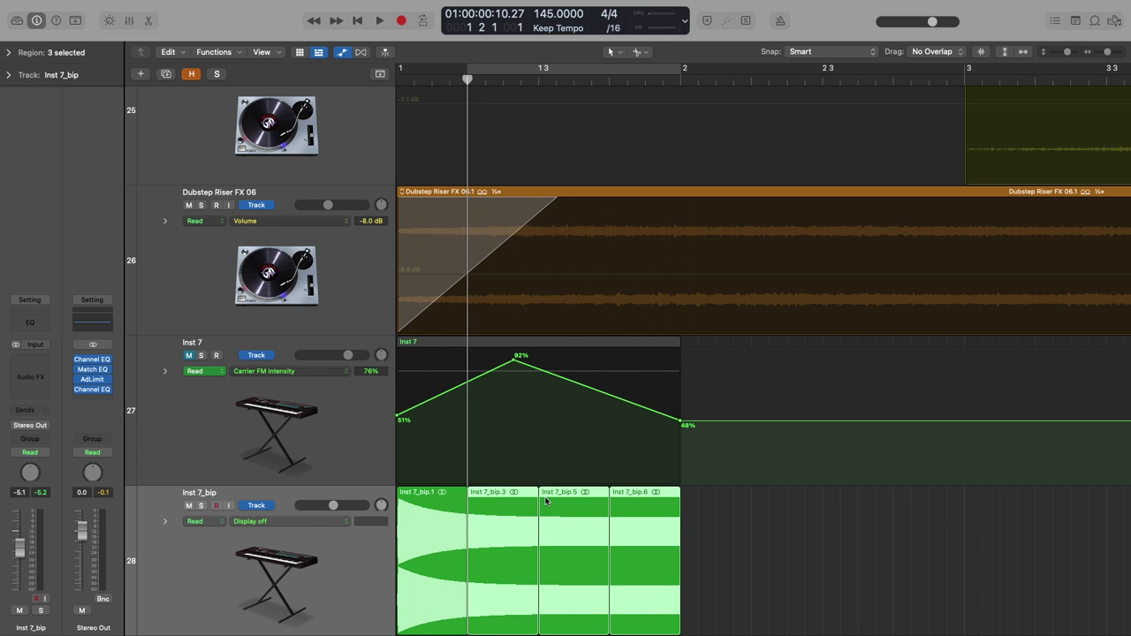
Step: Hide automation, solo Inst 7_bip, and shorten all four pieces to leave gaps
key(a)
key(a)
key(s)
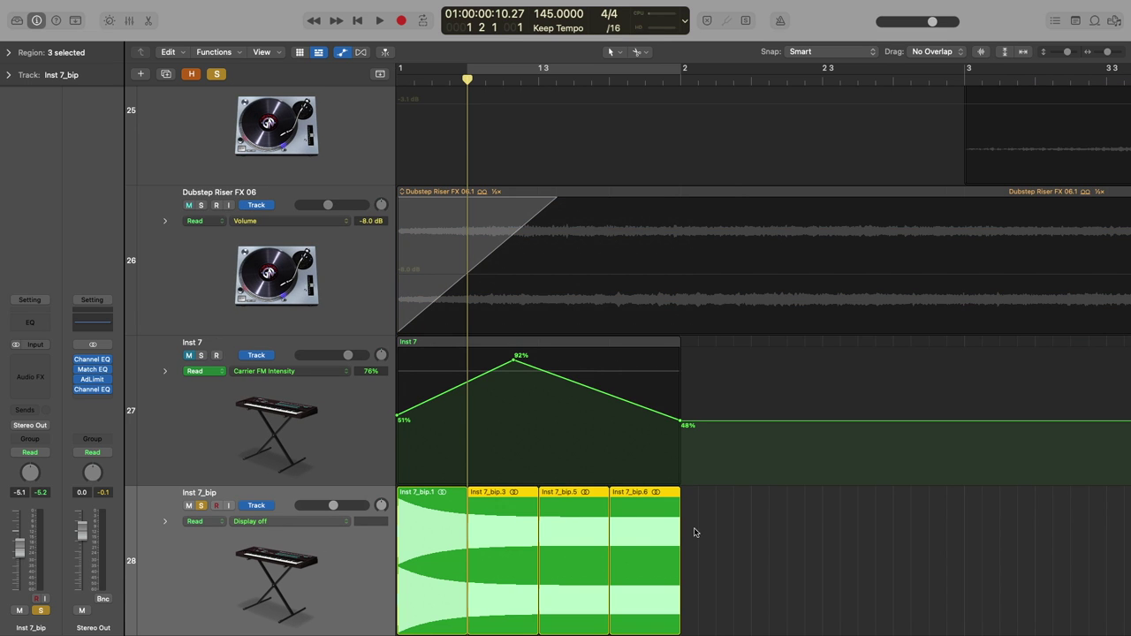
shift+click(447, 542)
drag(466, 570, 455, 570)
click(9, 52)
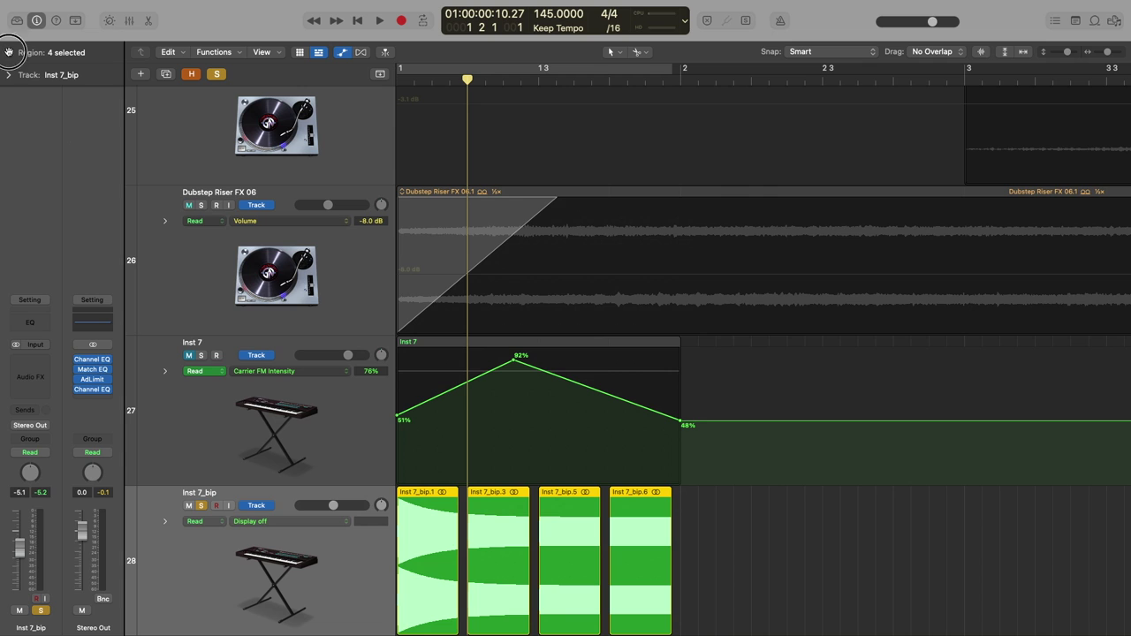
drag(79, 186, 77, 139)
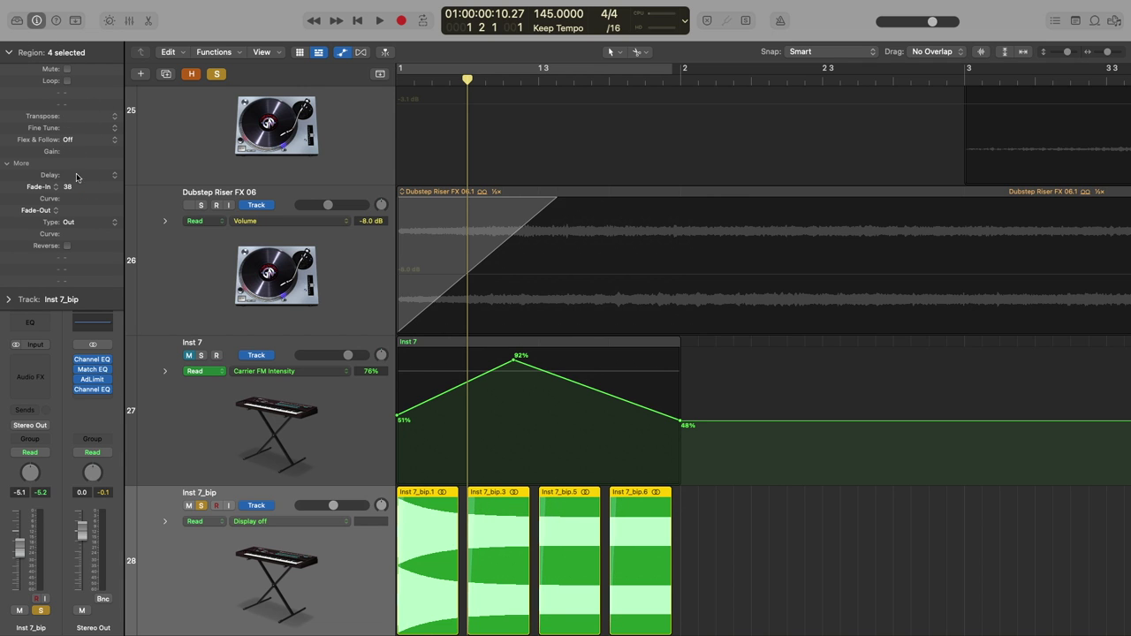
drag(76, 210, 75, 145)
click(38, 188)
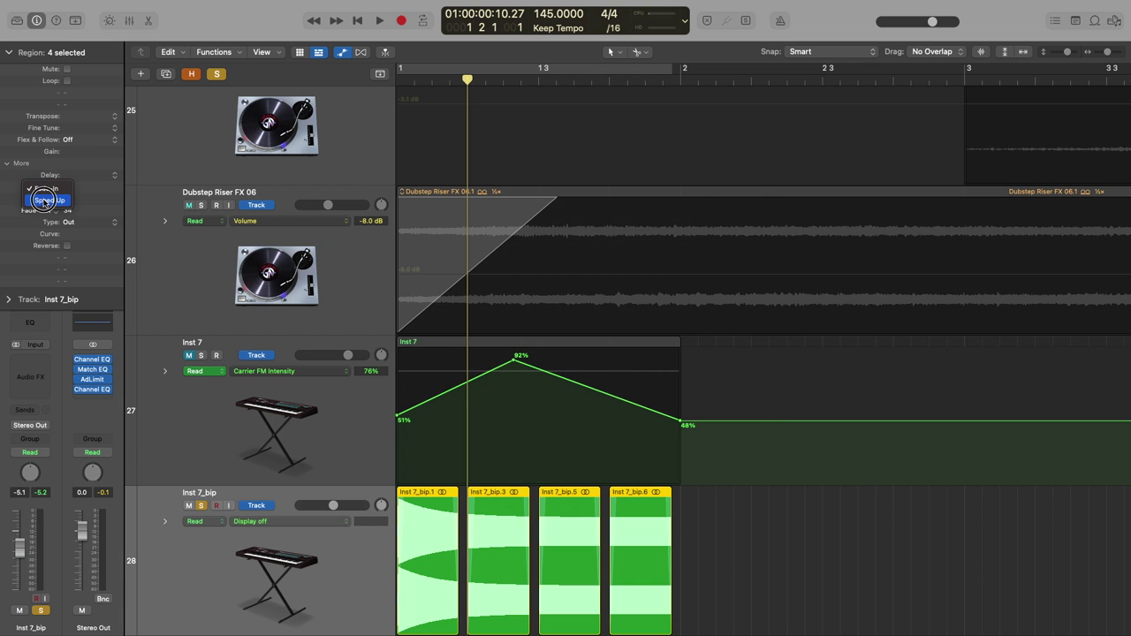
click(43, 199)
click(46, 212)
click(48, 224)
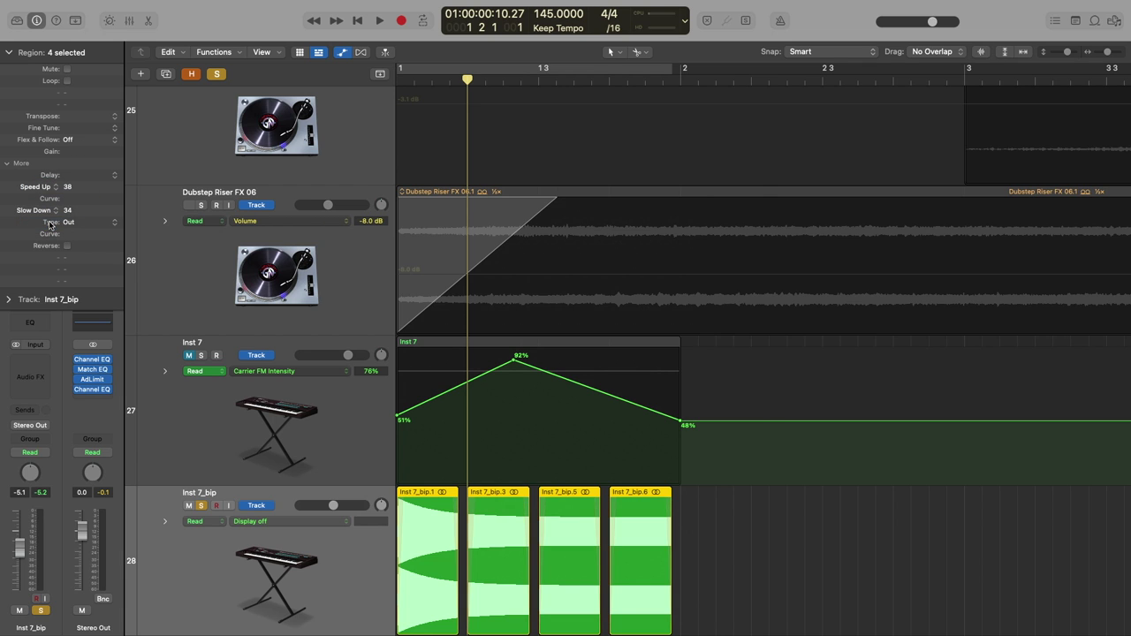
key(space)
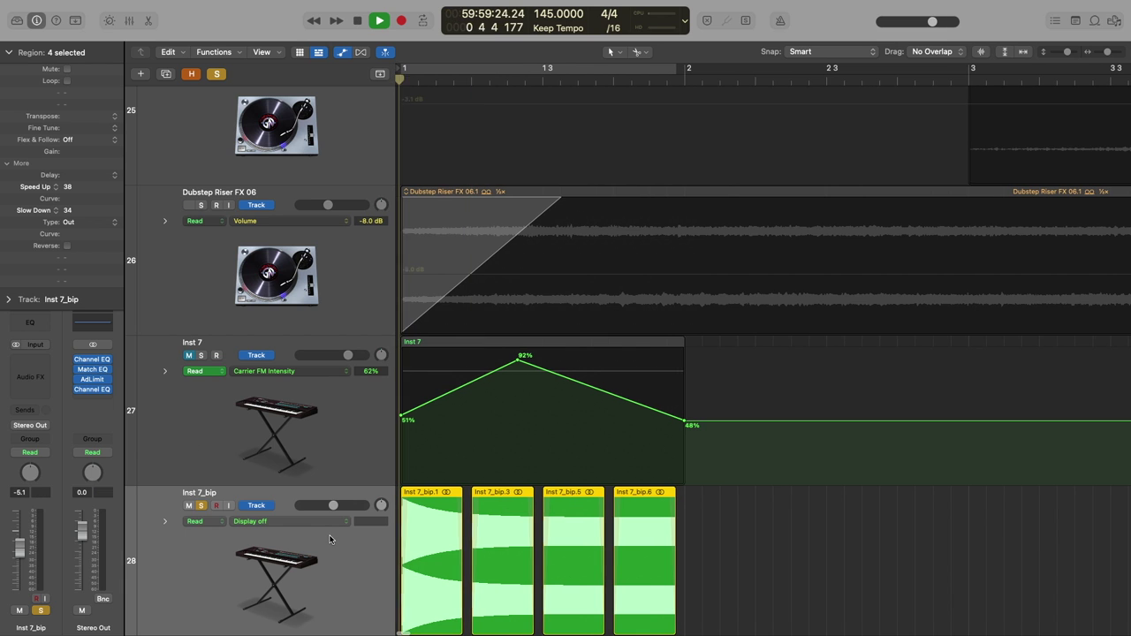
key(space)
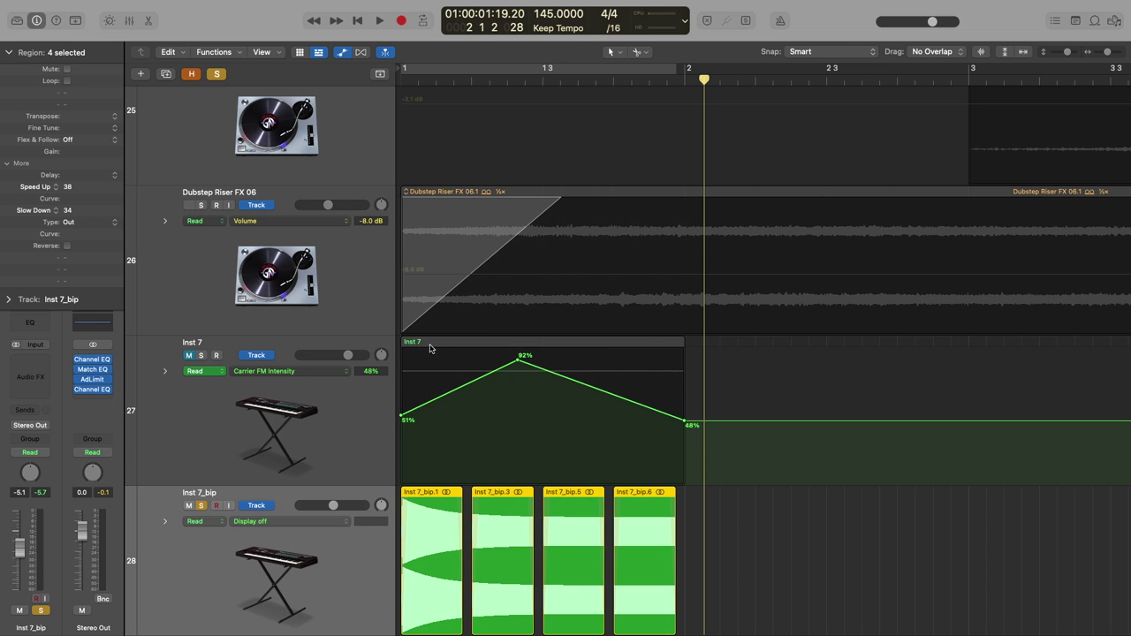
Step: Solo Inst 7, create Inst 8 with the same settings, and copy the region plus automation onto it
click(321, 414)
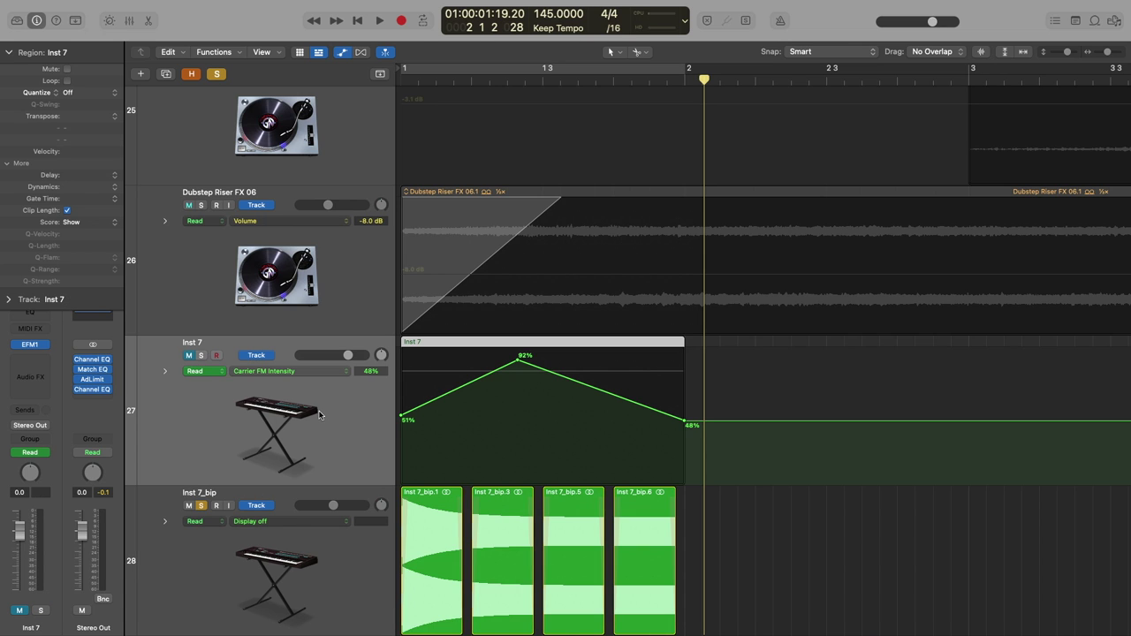
click(202, 357)
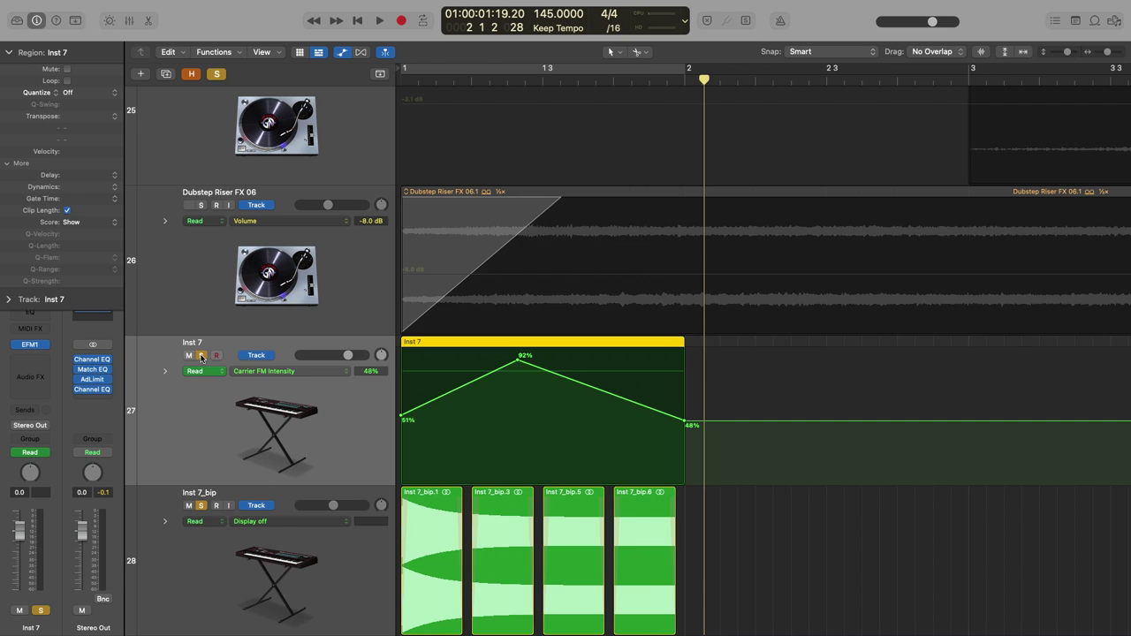
key(super+d)
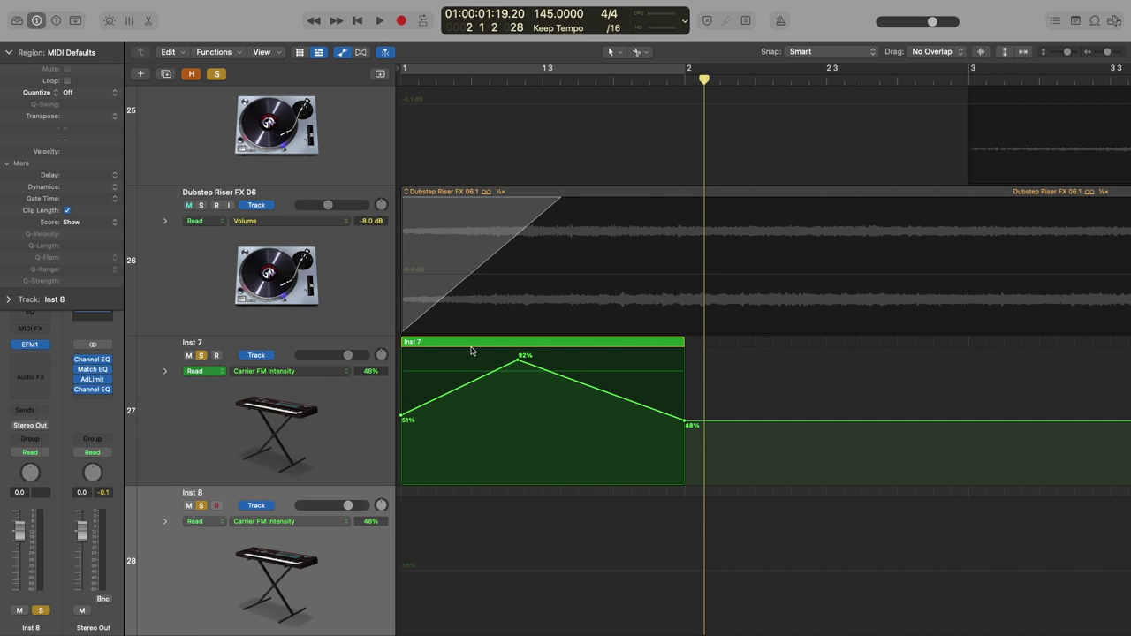
drag(471, 351, 467, 509)
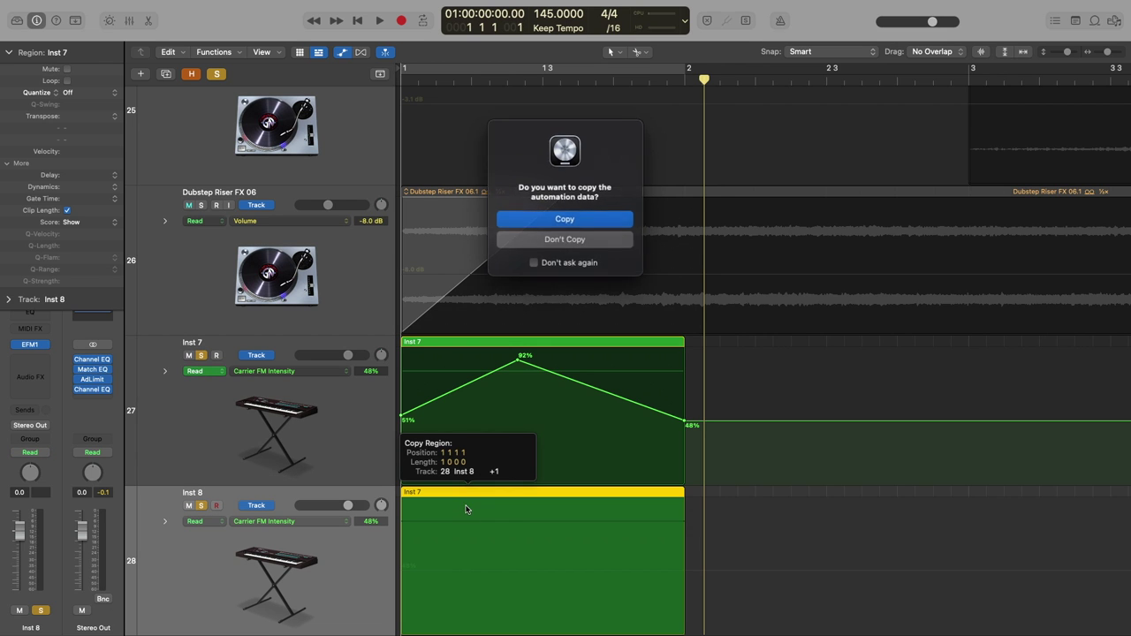
click(565, 220)
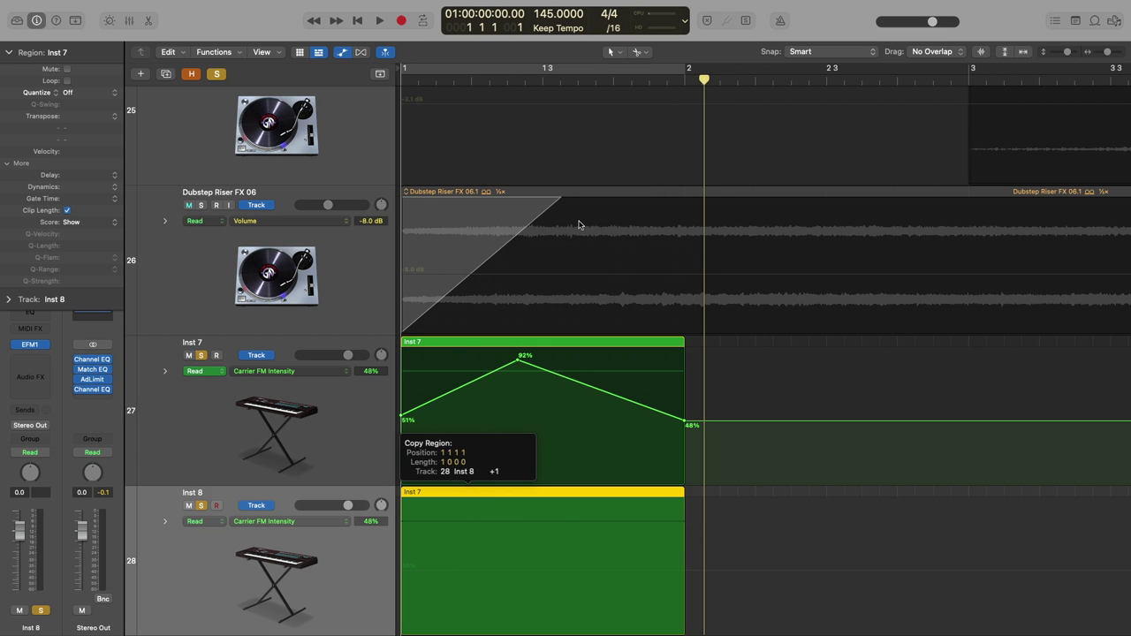
Step: In the Inst 8 region's Piano Roll, move the single note from F1 up to F3
double_click(440, 493)
ctrl+alt+click(467, 480)
click(328, 465)
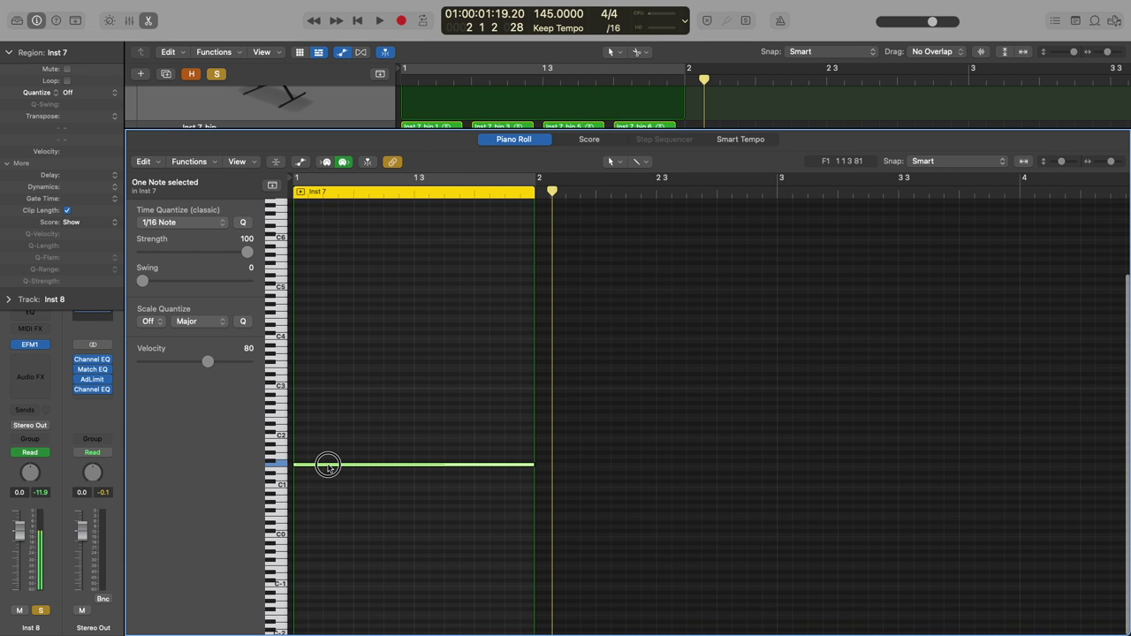
click(328, 466)
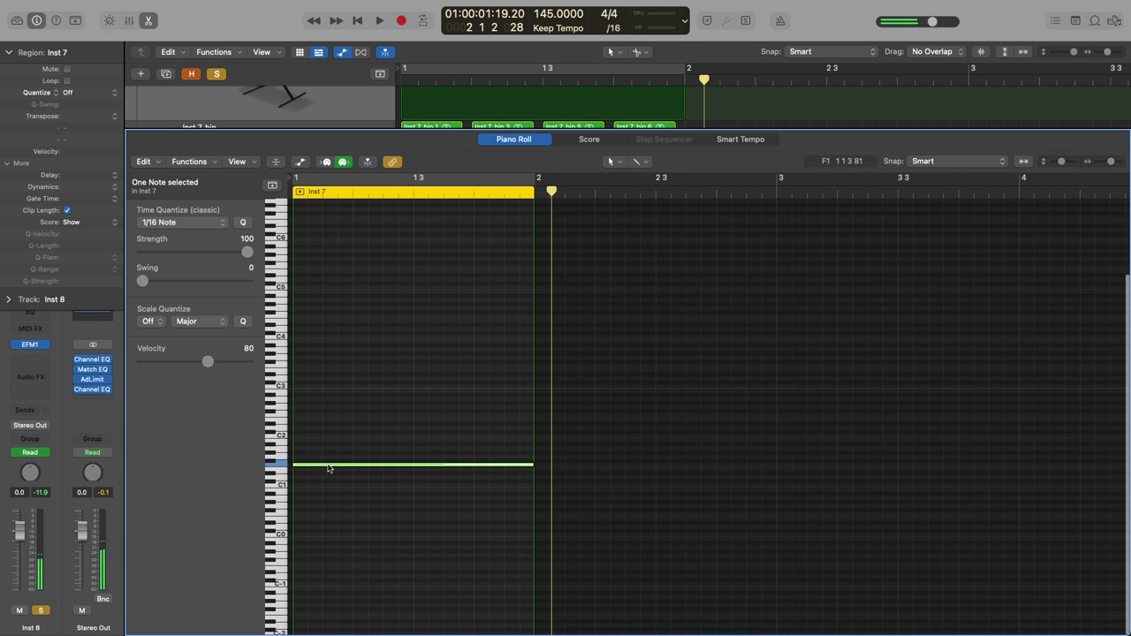
drag(328, 466, 329, 368)
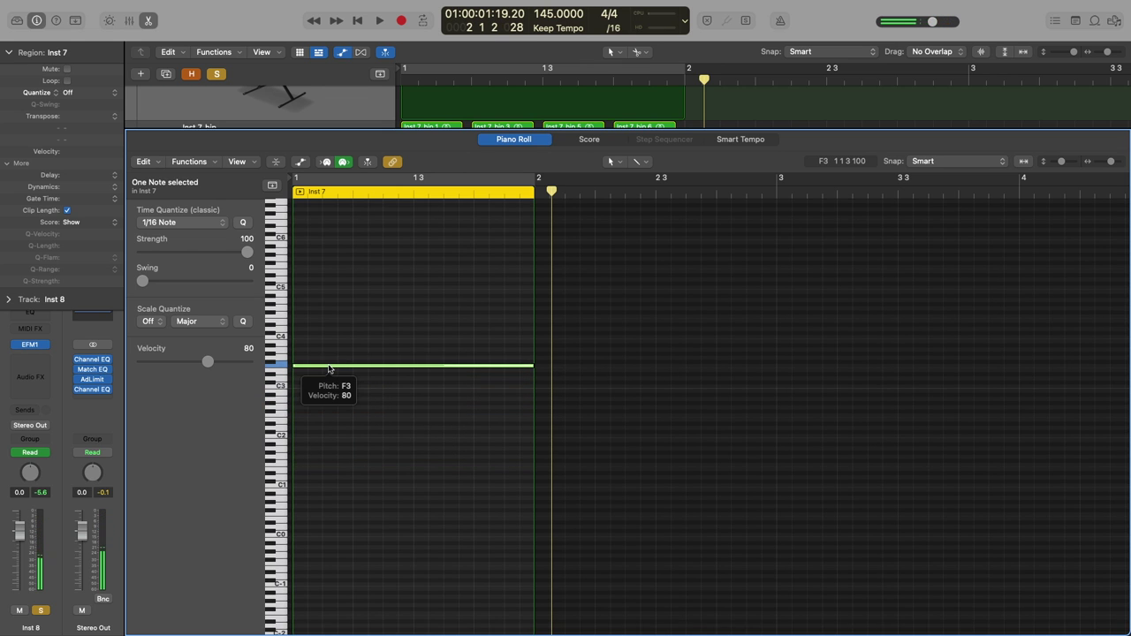
Step: Close the note editor, unsolo Inst 7 and Inst 7_bip, and play the layered tracks
key(e)
click(202, 147)
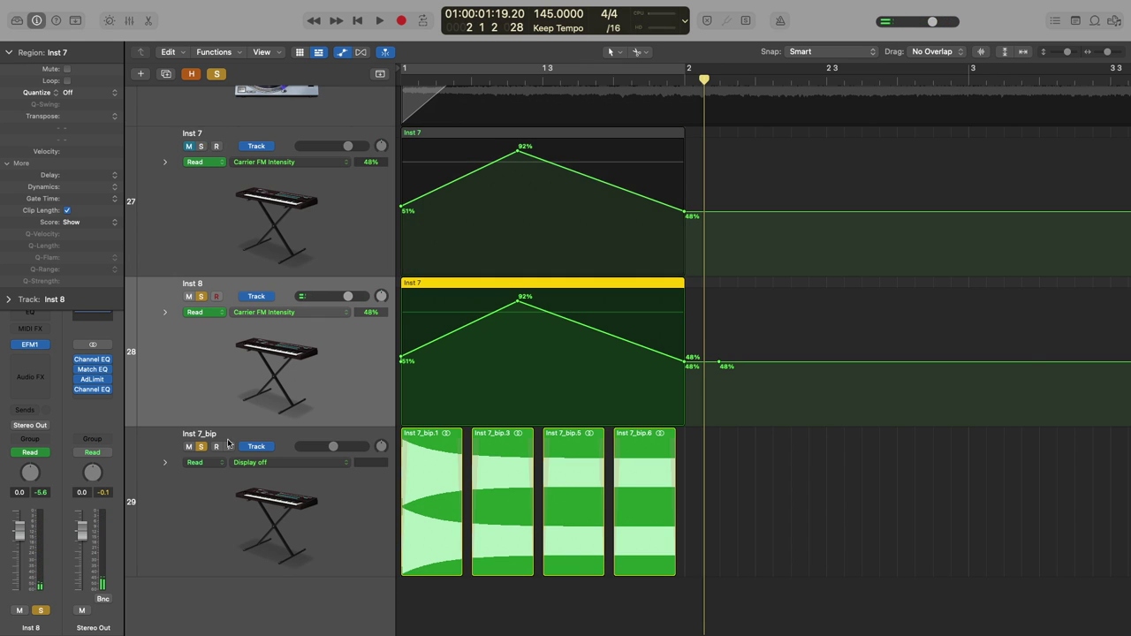
click(200, 447)
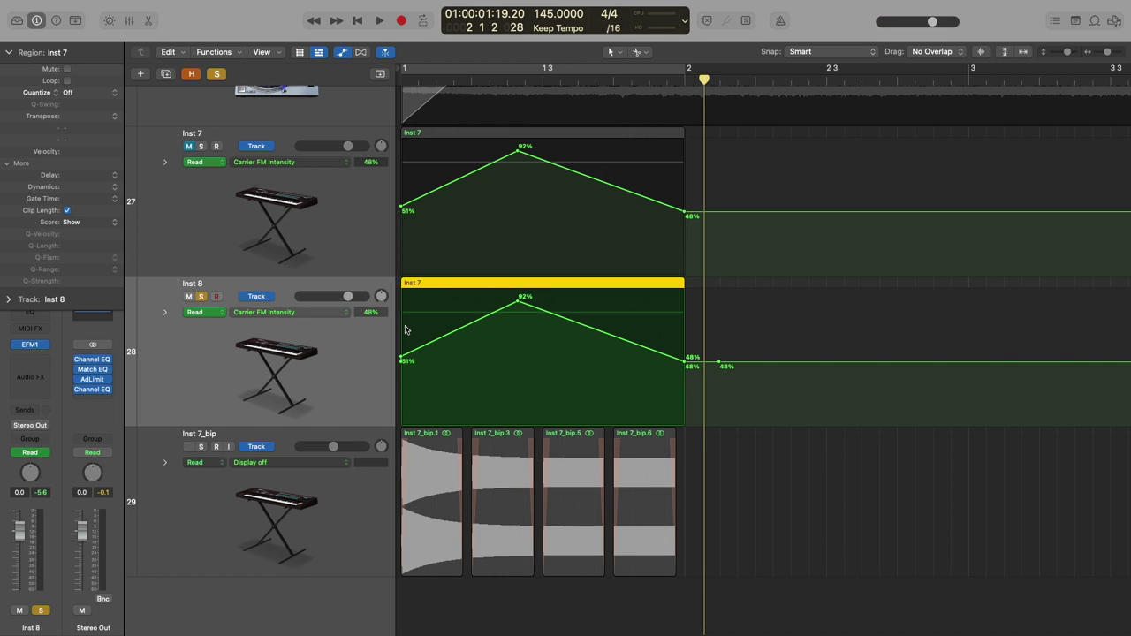
key(space)
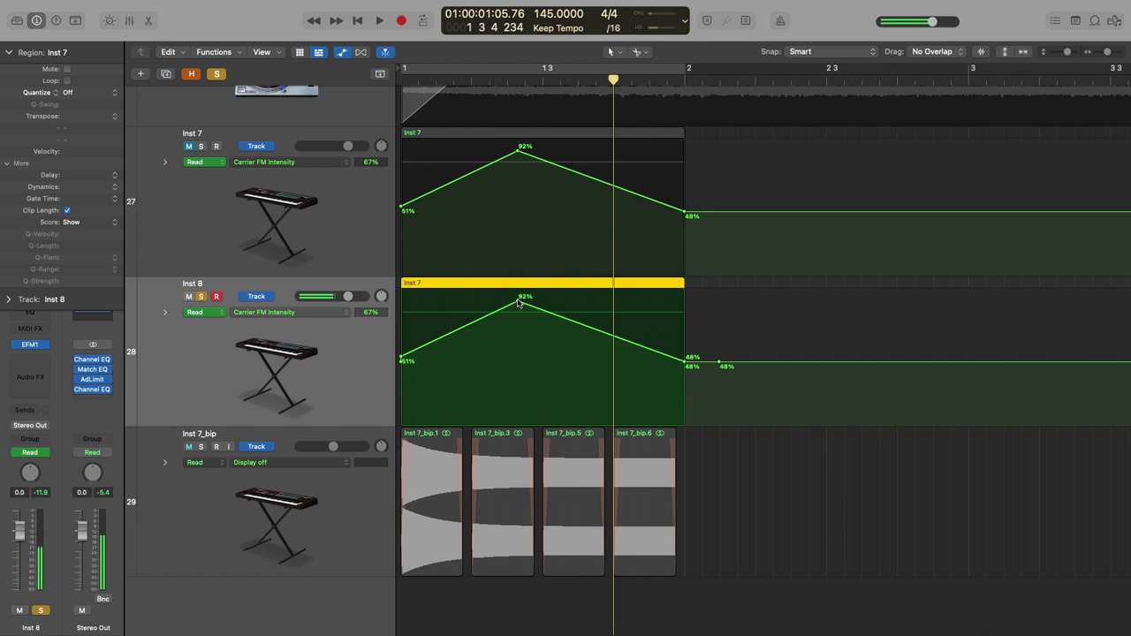
Step: Lower Inst 8's 92% automation peak, raise its first node, and audition from bar 1
drag(518, 302, 518, 373)
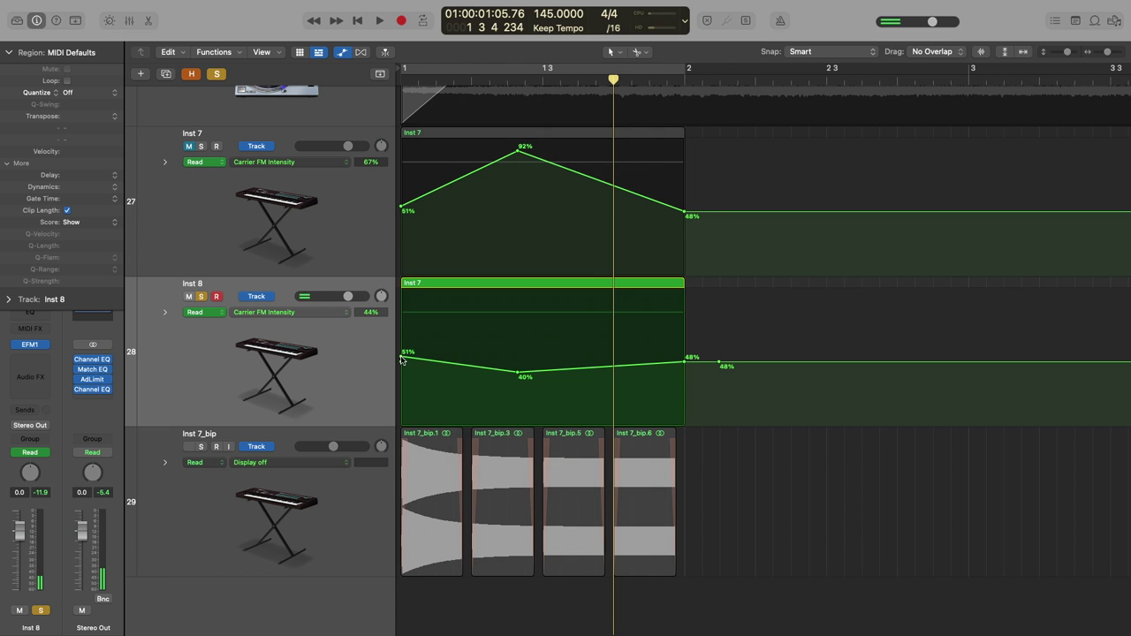
drag(402, 358, 403, 325)
key(space)
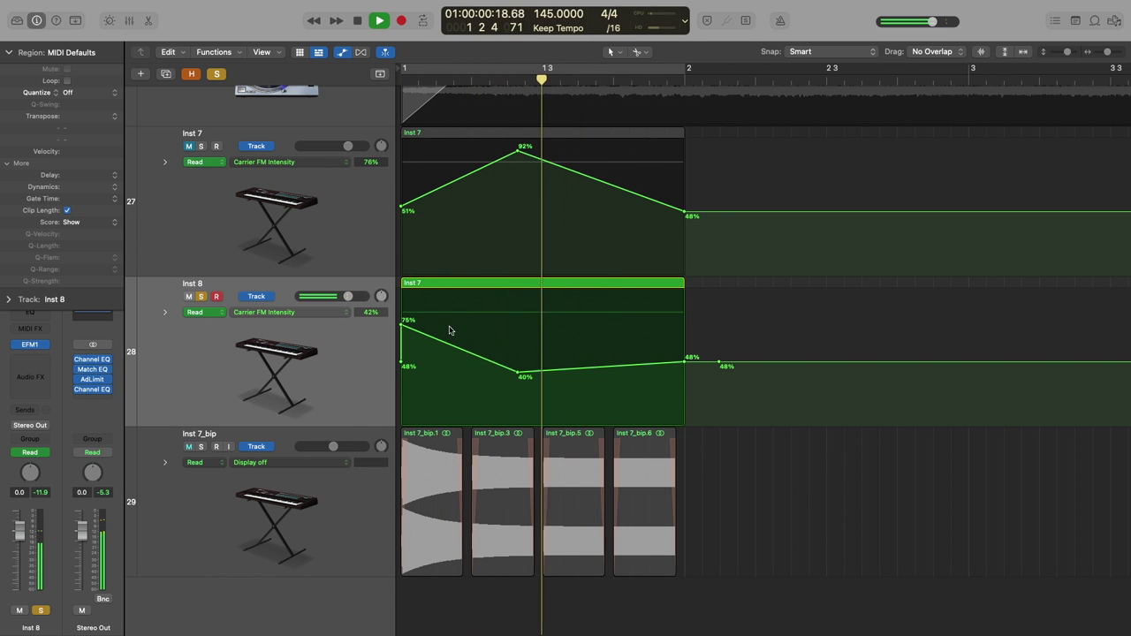
key(space)
drag(513, 370, 520, 357)
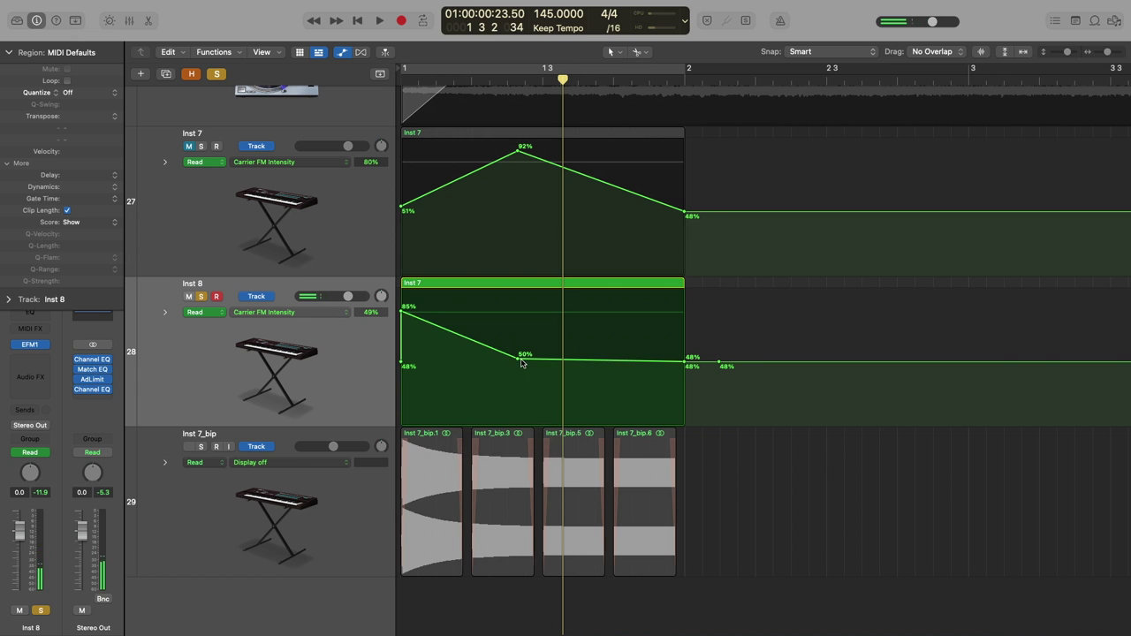
key(space)
key(space)
Step: Raise the bar 2 node to 84%, delete the leftover 48% node, and shift the 50% dip earlier
click(683, 349)
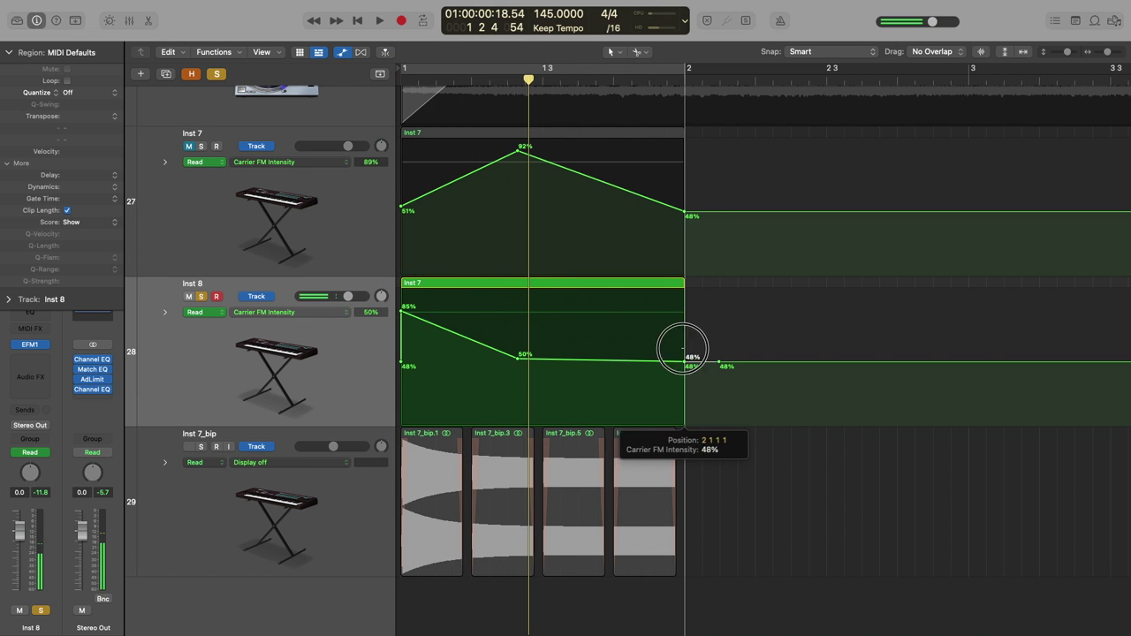
drag(684, 349, 687, 307)
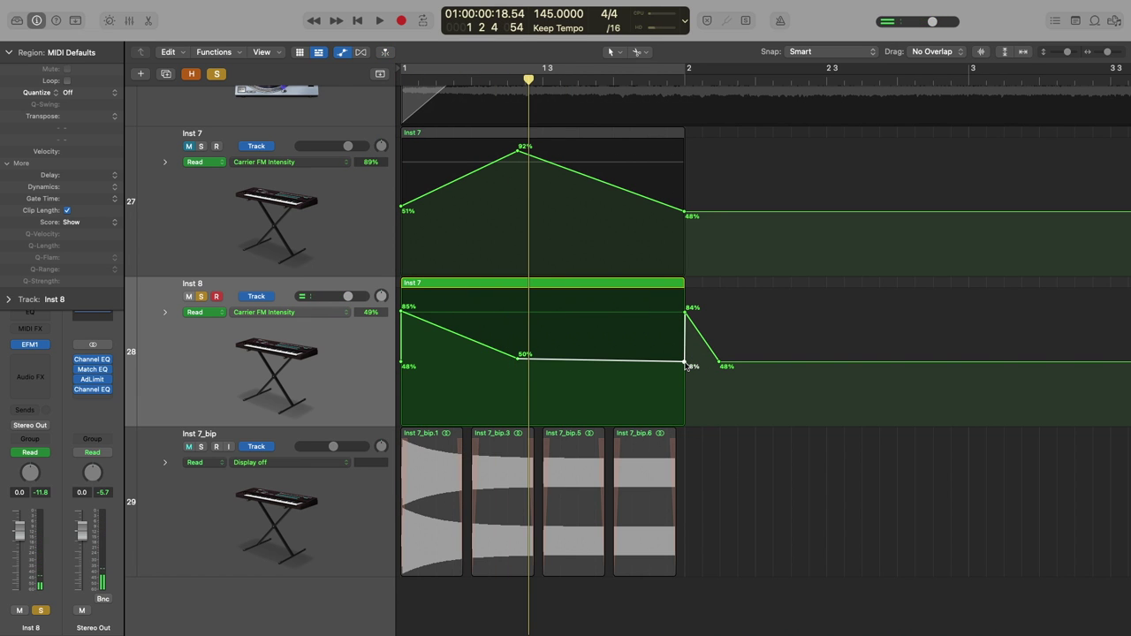
click(687, 366)
key(space)
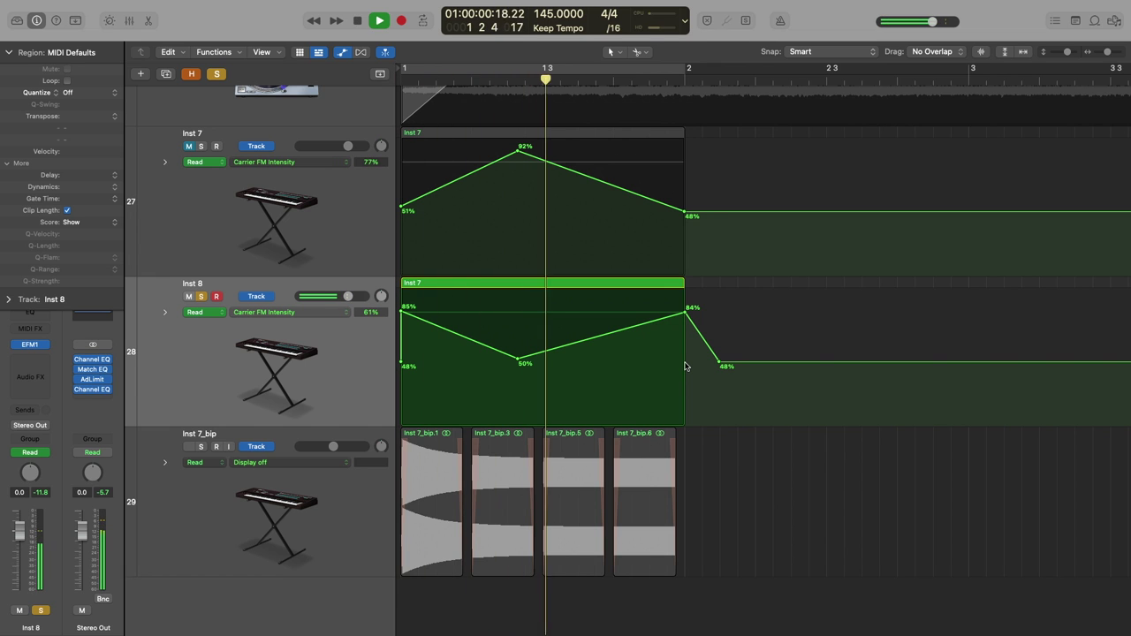
key(space)
drag(518, 361, 458, 357)
key(space)
key(space)
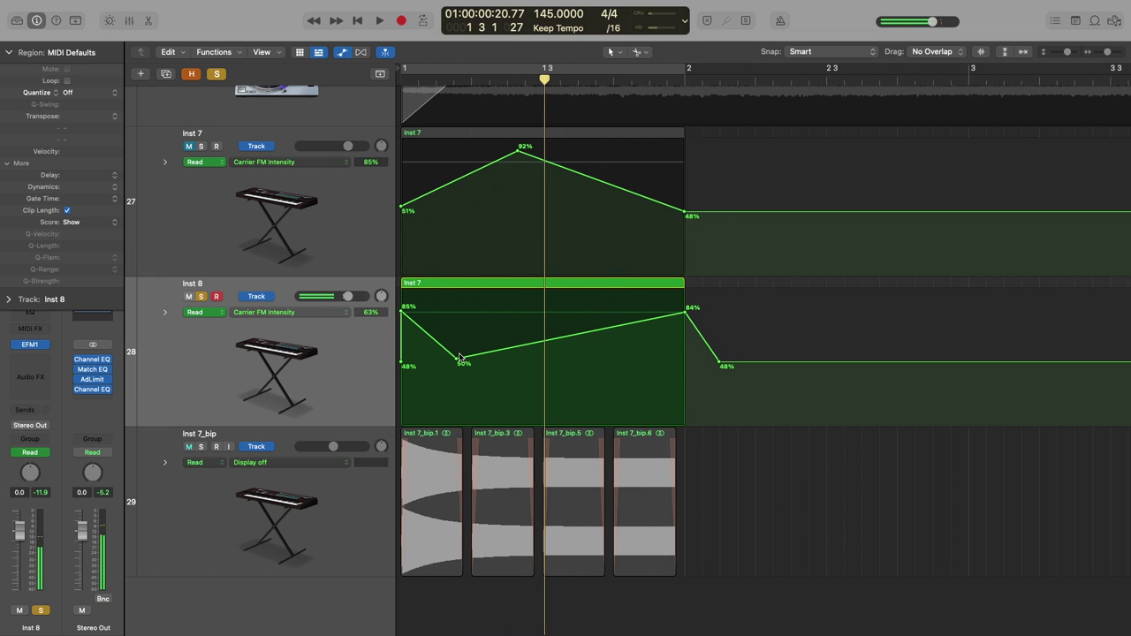
key(space)
key(space)
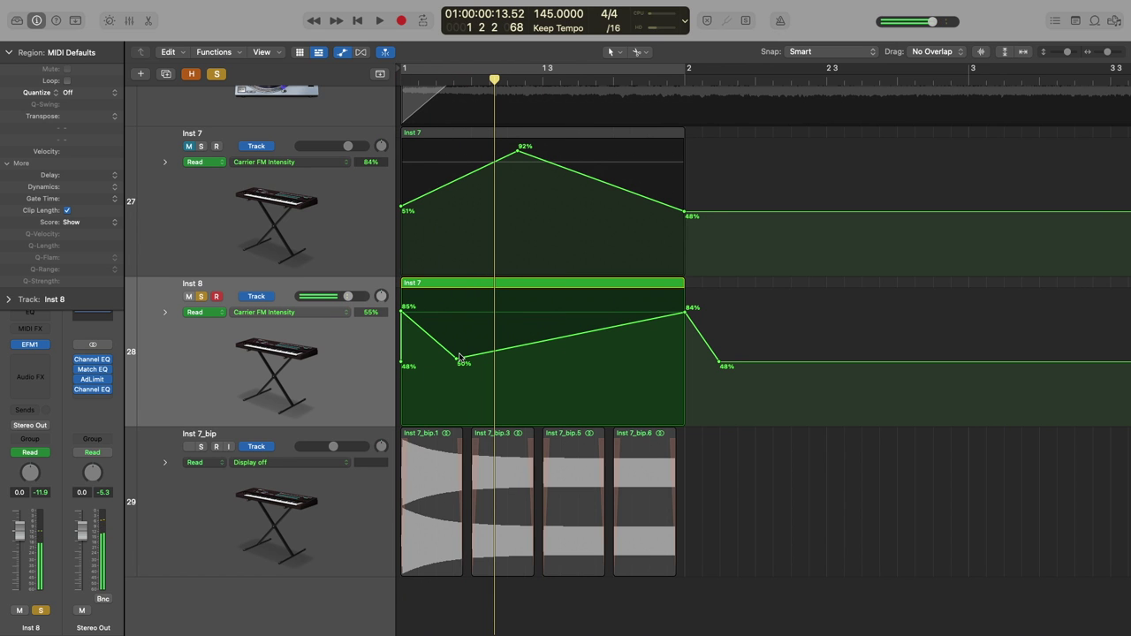
Step: Nudge up the Modulation Env attack in Inst 8's EFM1 synth, then close it and play the region
click(8, 53)
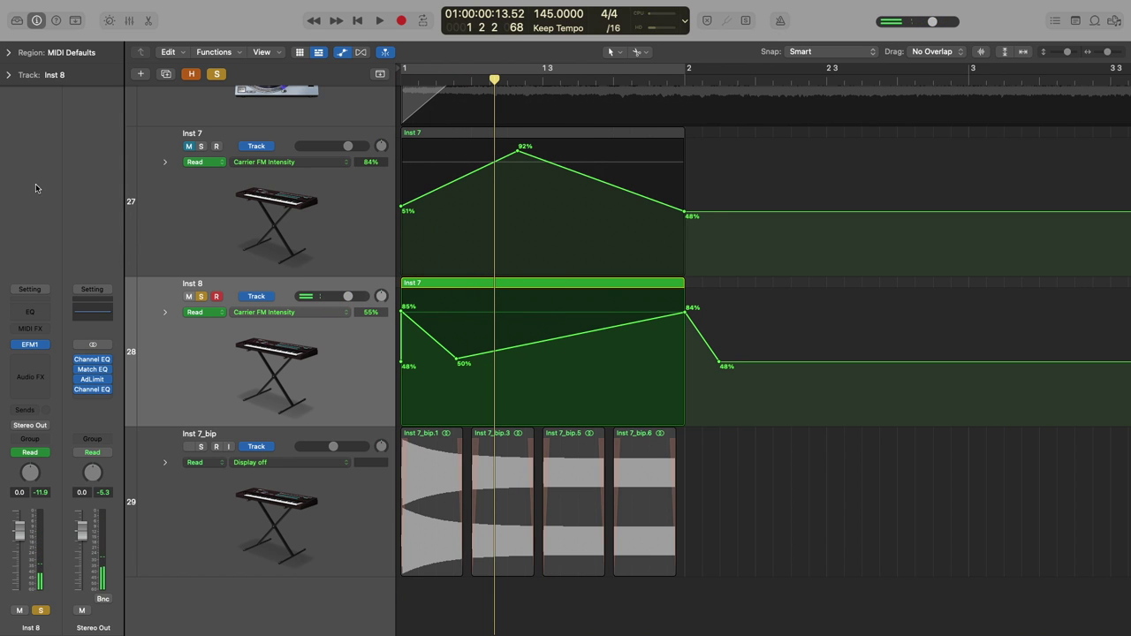
click(28, 348)
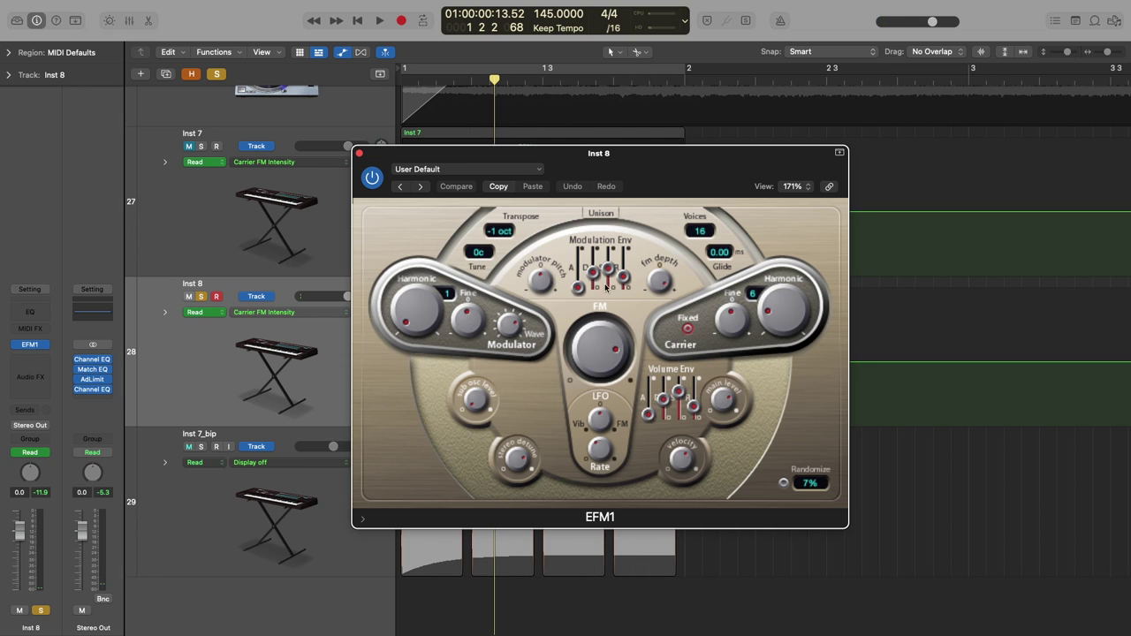
drag(578, 291, 578, 286)
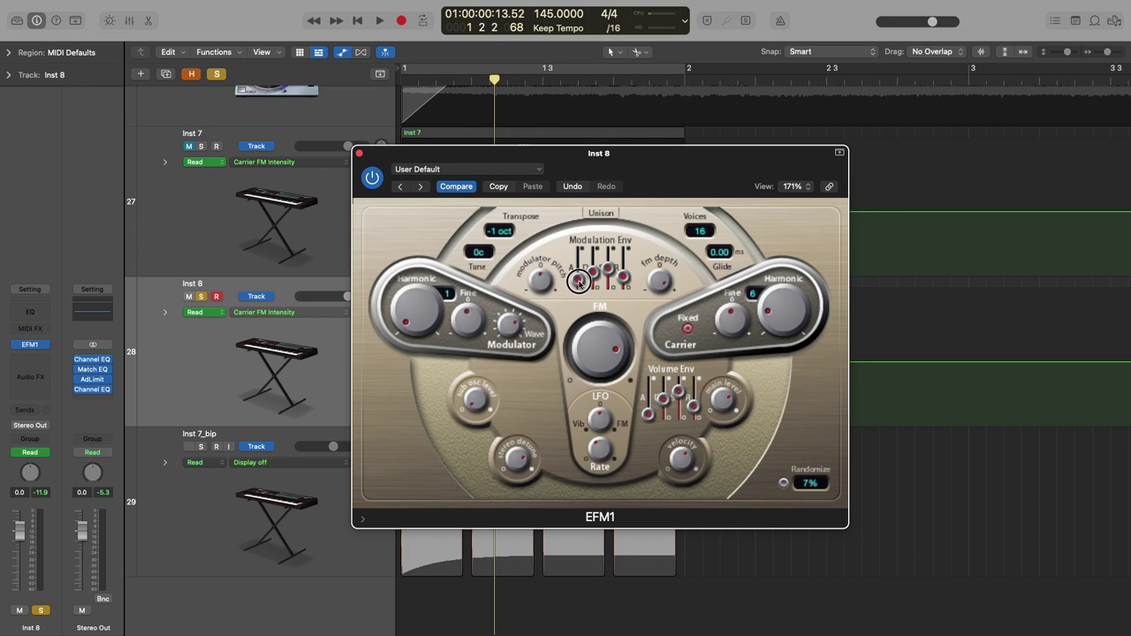
click(359, 154)
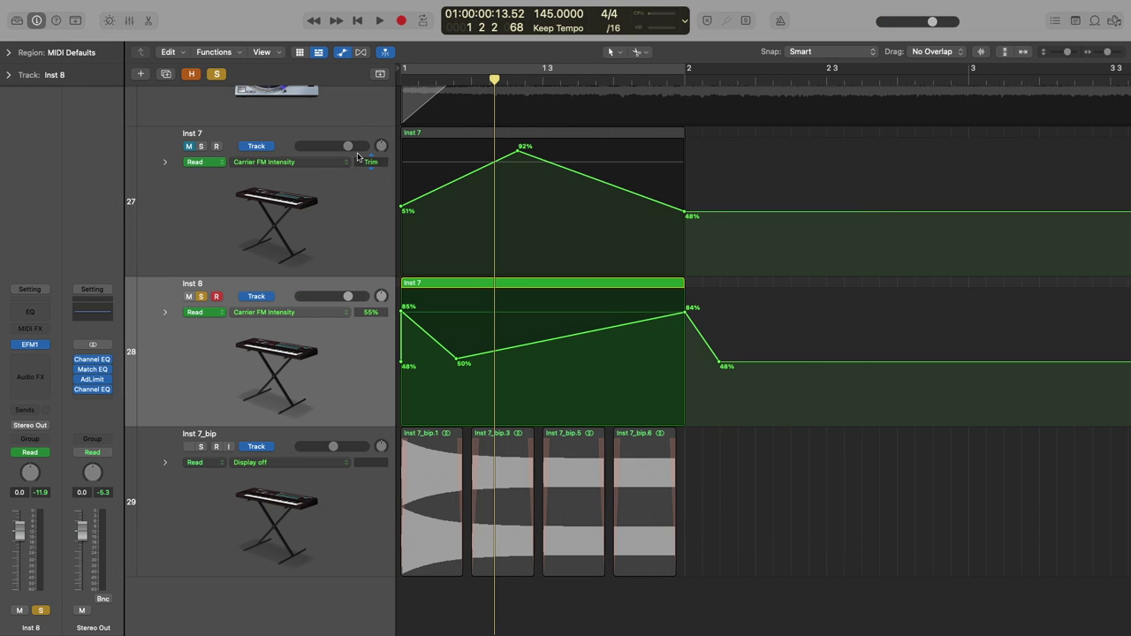
key(shift+space)
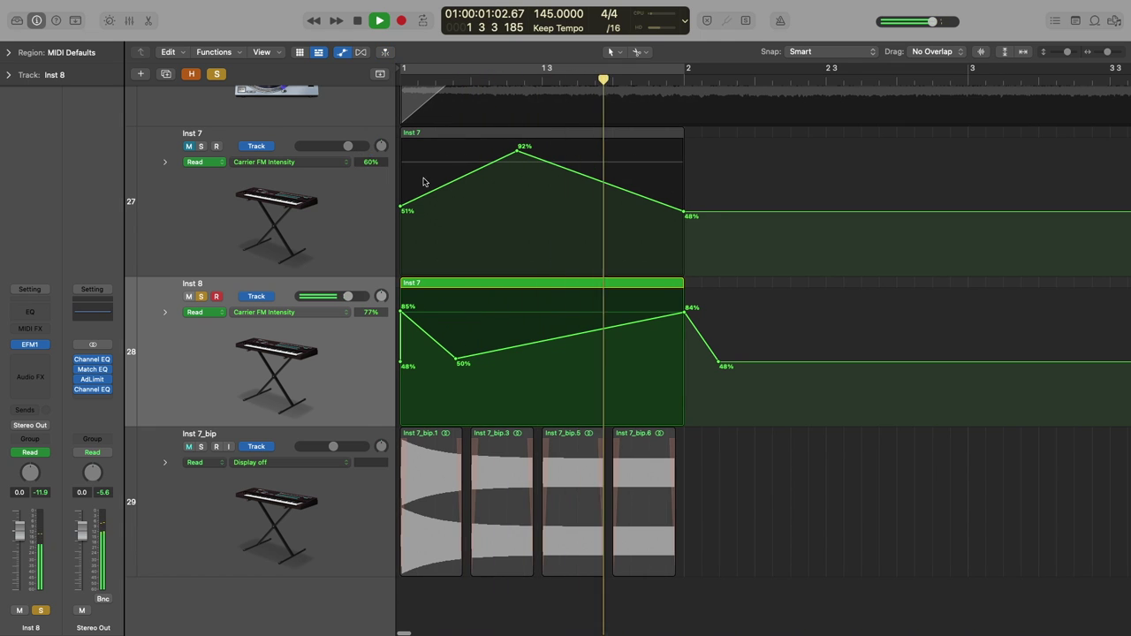
Step: Bounce the copied Inst 7 region in place to a new track
right_click(473, 284)
click(484, 286)
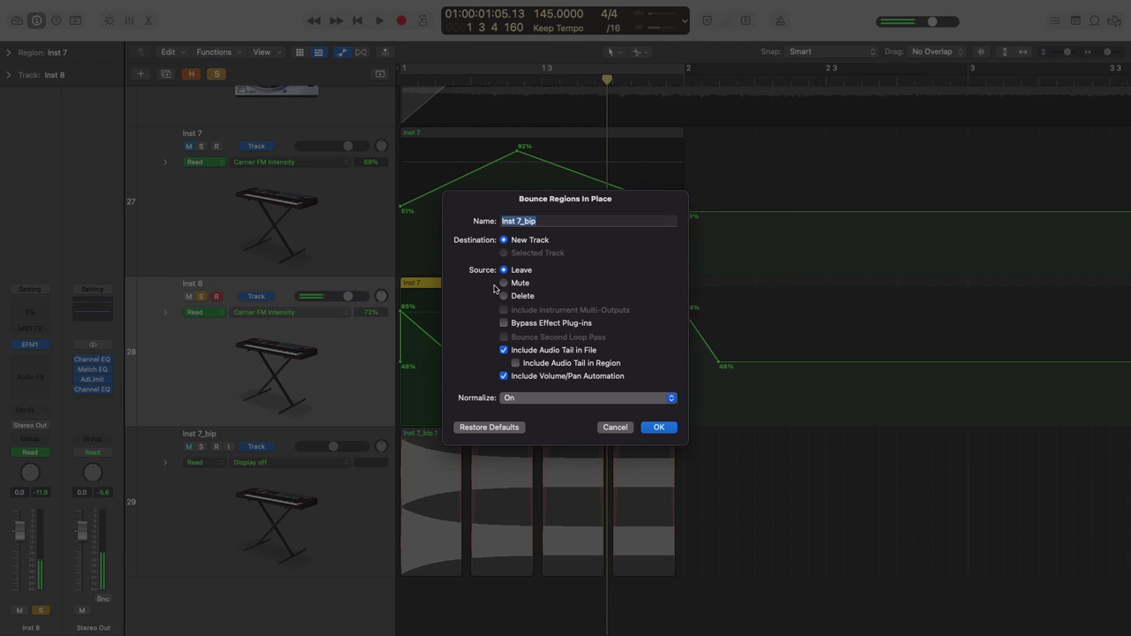
click(659, 430)
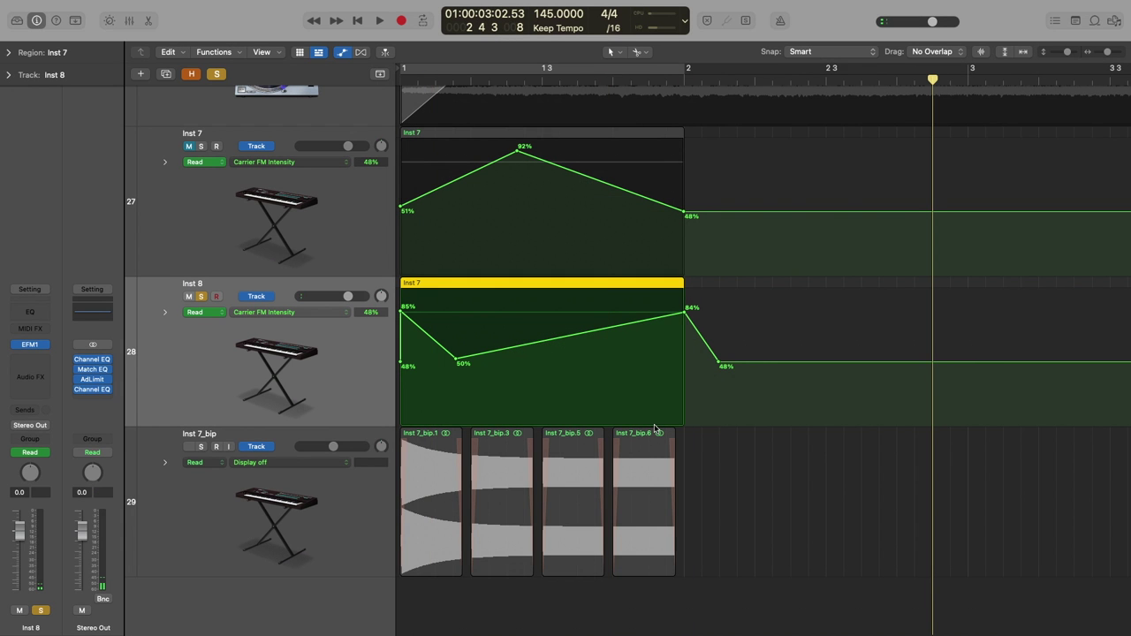
Step: Solo Inst 7_bip, unsolo Inst 8, and cut its region into four shortened pieces from bar 1 beat 2
scroll(417, 474, down, 2)
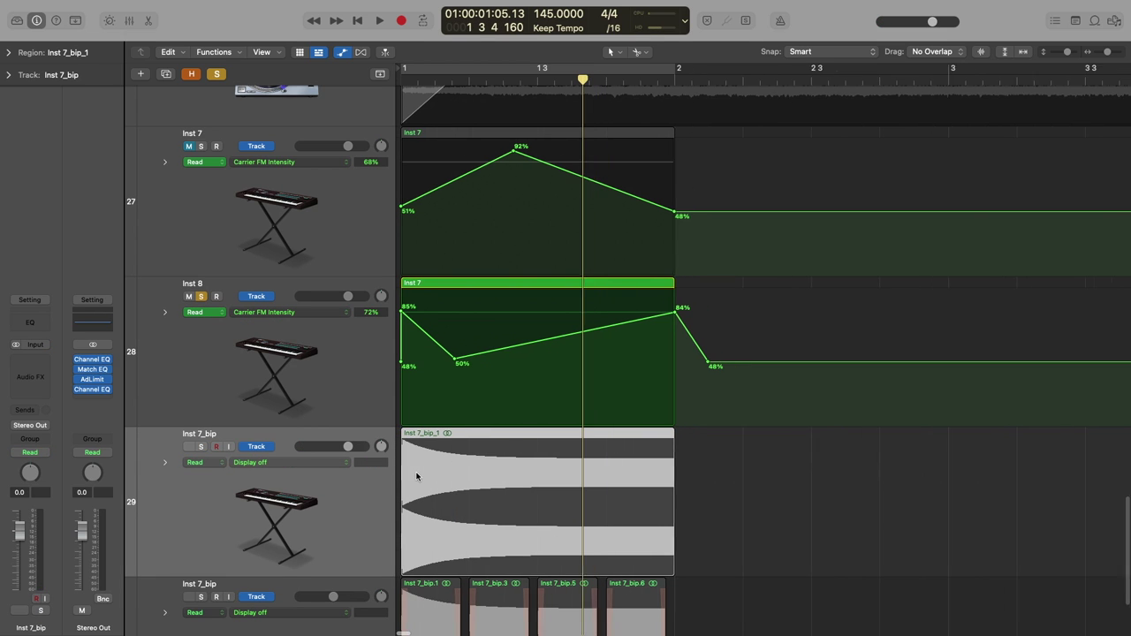
click(201, 446)
click(203, 296)
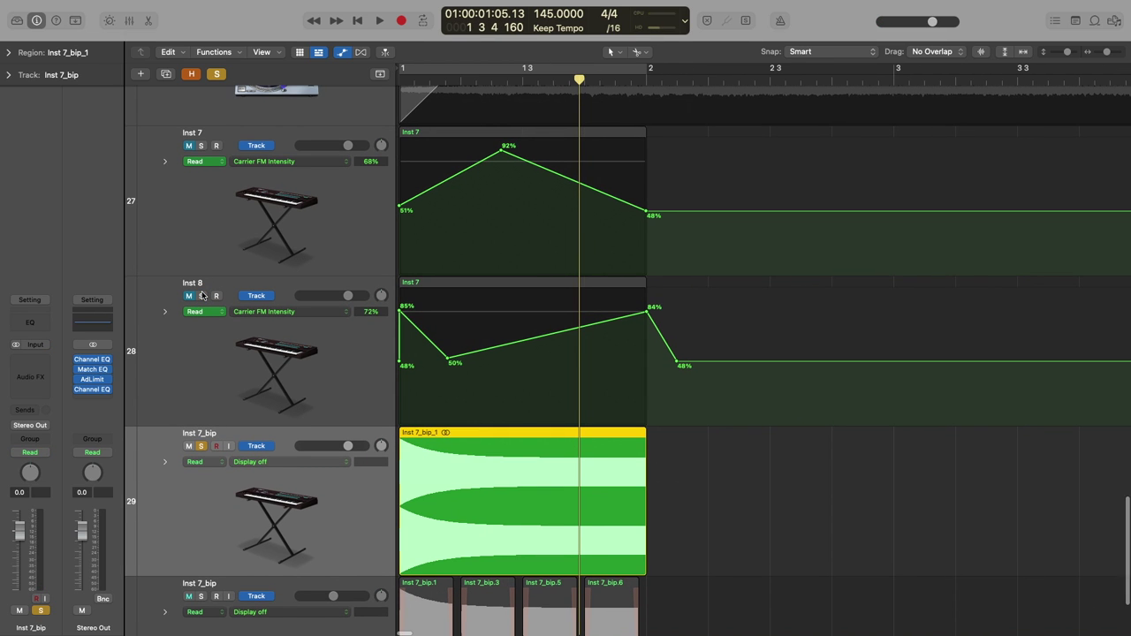
drag(590, 78, 472, 77)
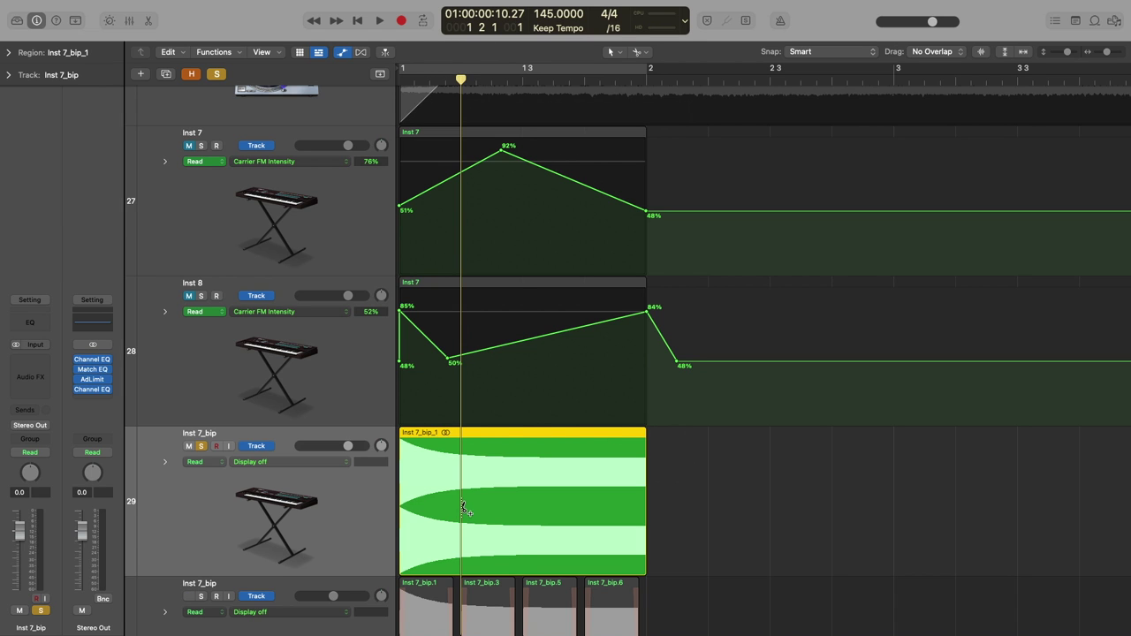
alt+click(462, 509)
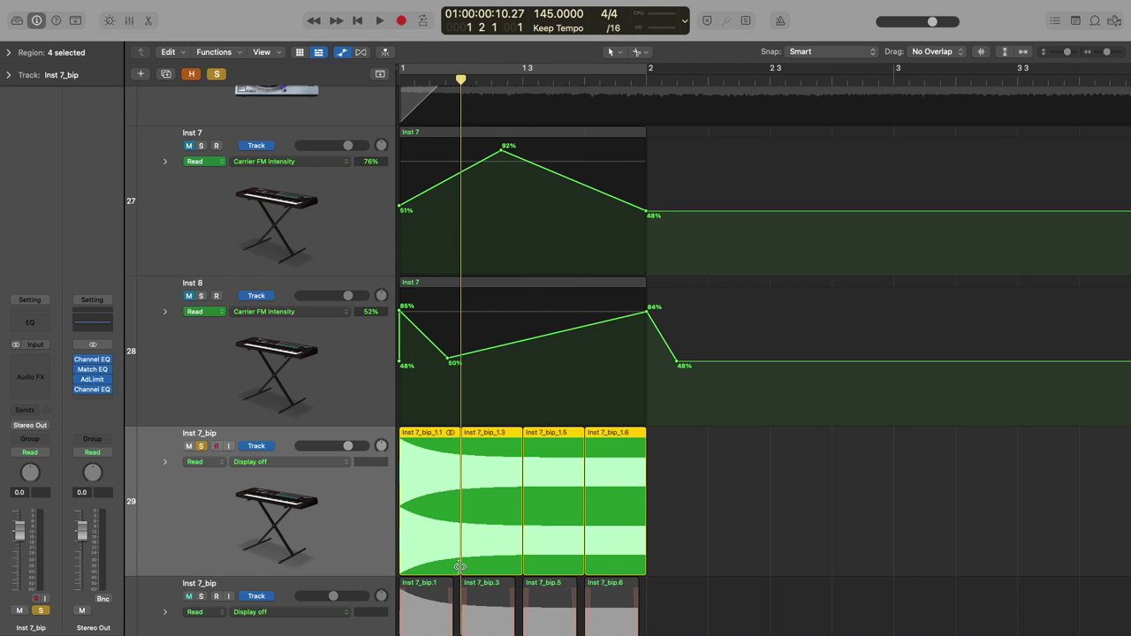
drag(460, 567, 451, 568)
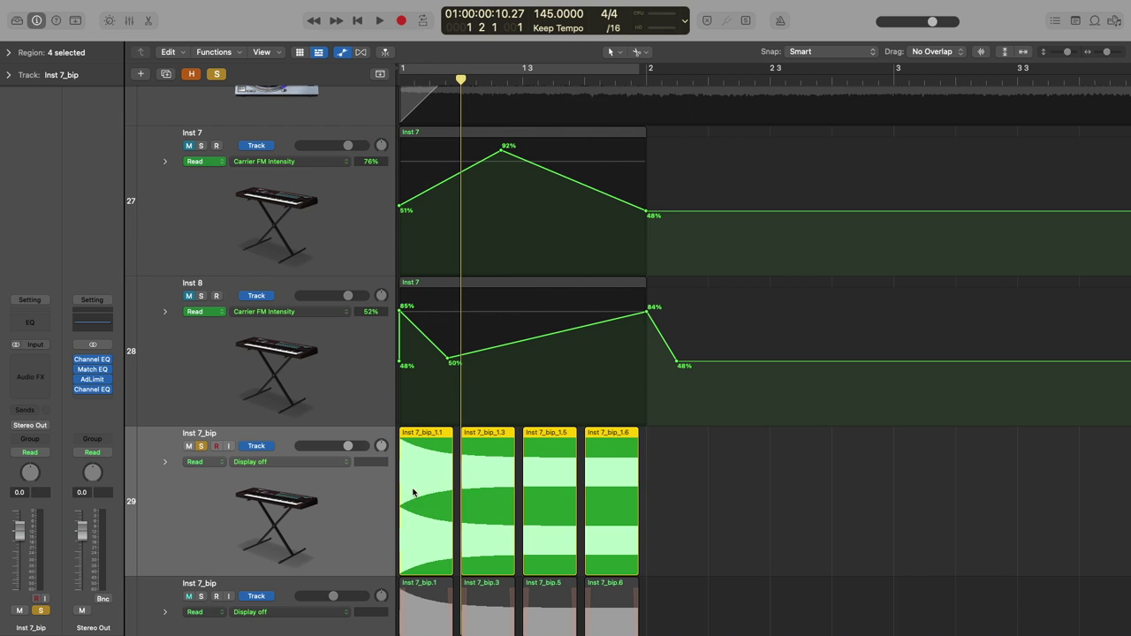
Step: Give the four pieces a Speed Up fade-in of 31 and a Slow Down fade-out of 24
click(10, 52)
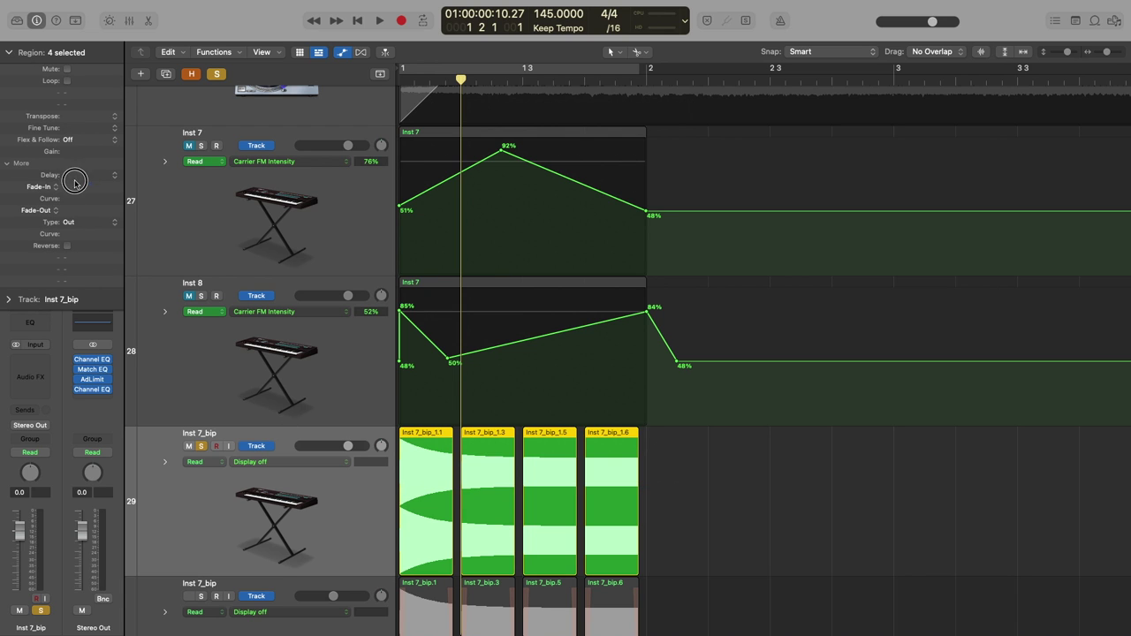
drag(74, 182, 78, 143)
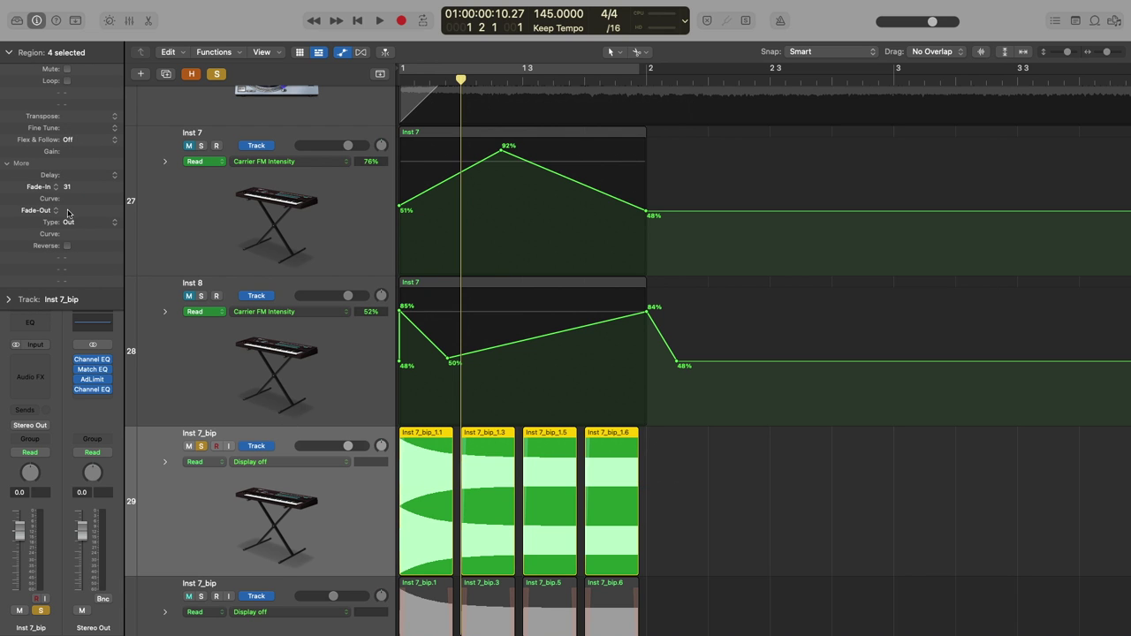
drag(68, 213, 75, 179)
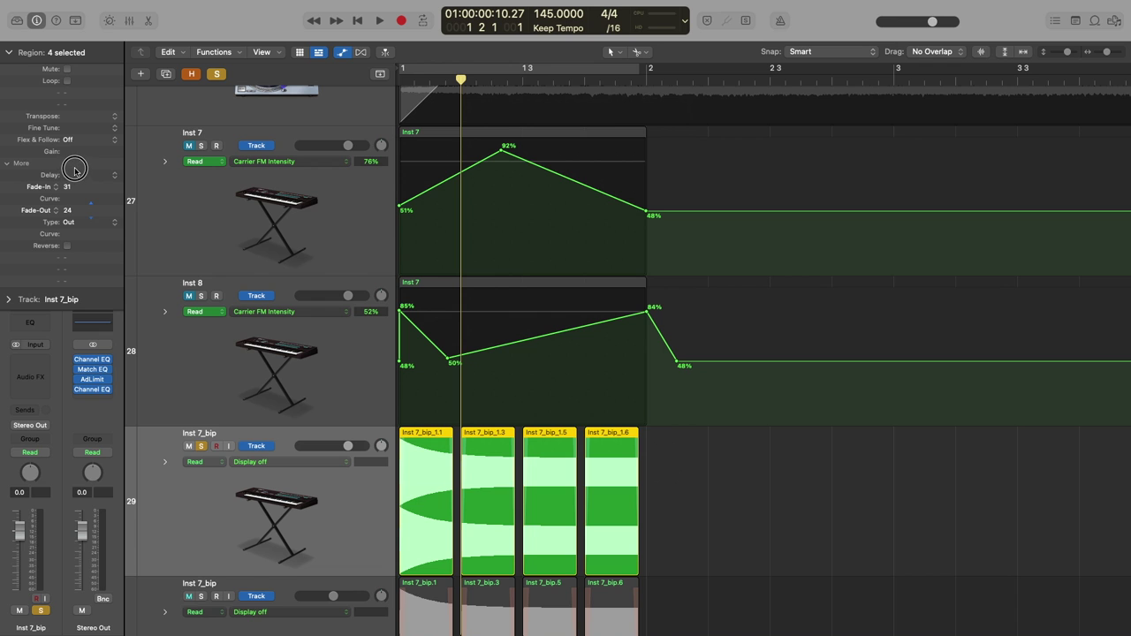
click(60, 209)
click(39, 222)
click(44, 187)
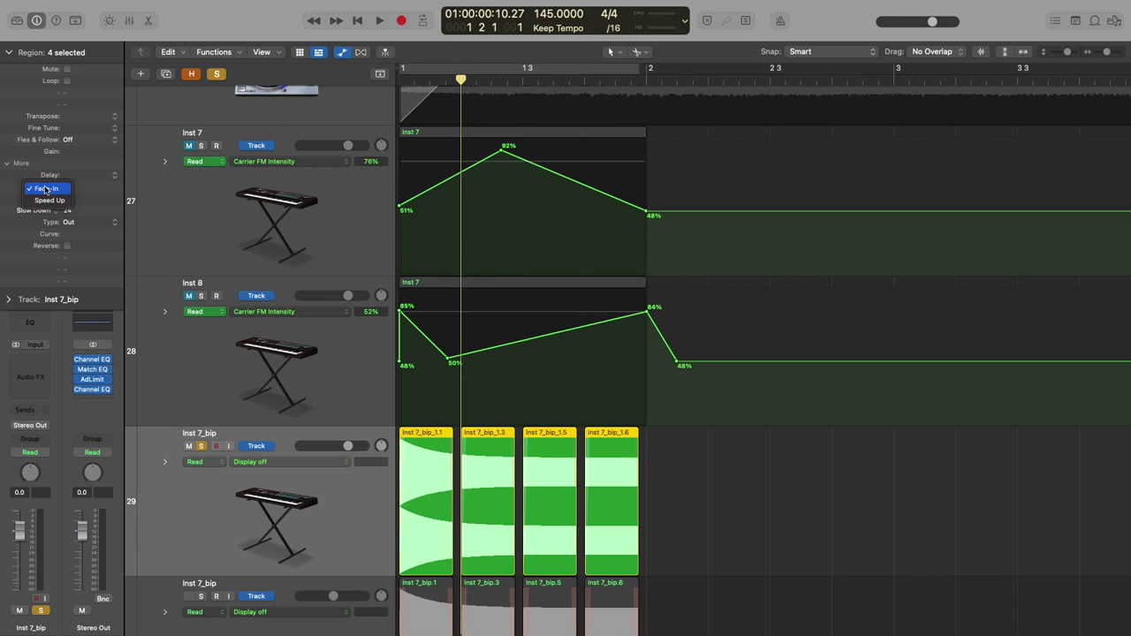
click(44, 201)
key(super+Up)
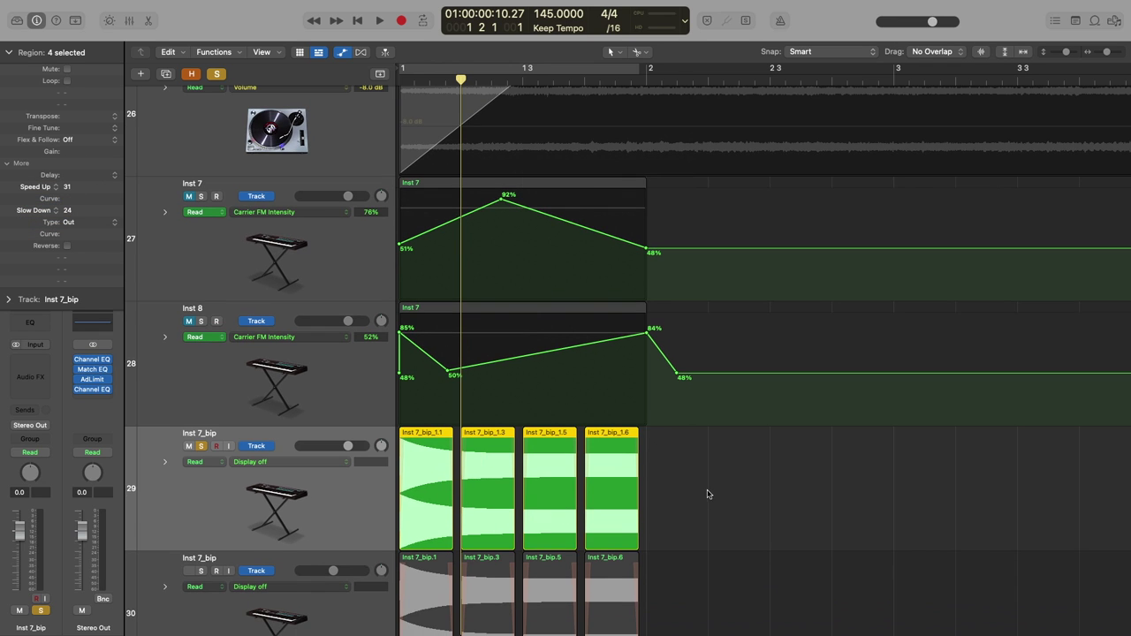
Step: Move the four bip pieces onto track 30, solo only that track, and play from the start
drag(425, 482, 673, 581)
key(z)
click(201, 475)
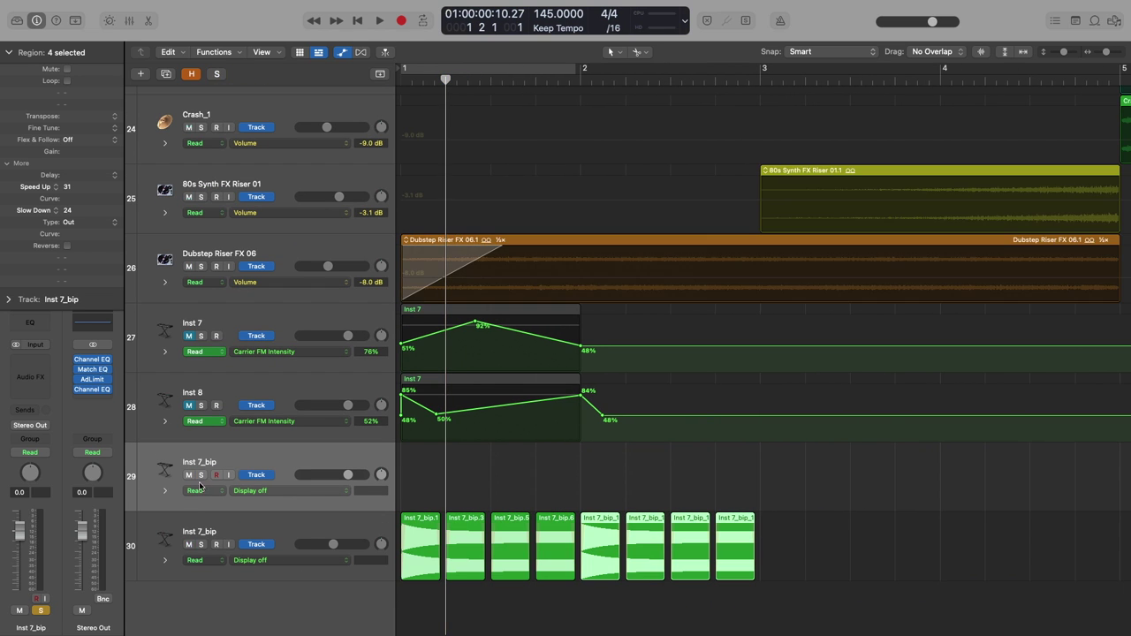
click(201, 544)
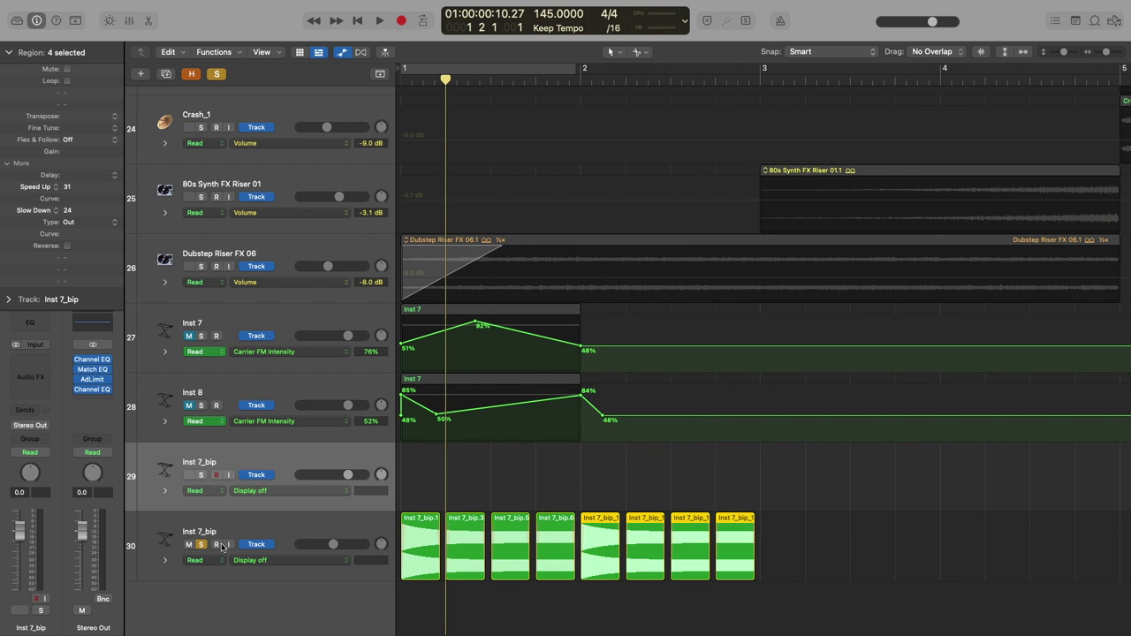
key(Return)
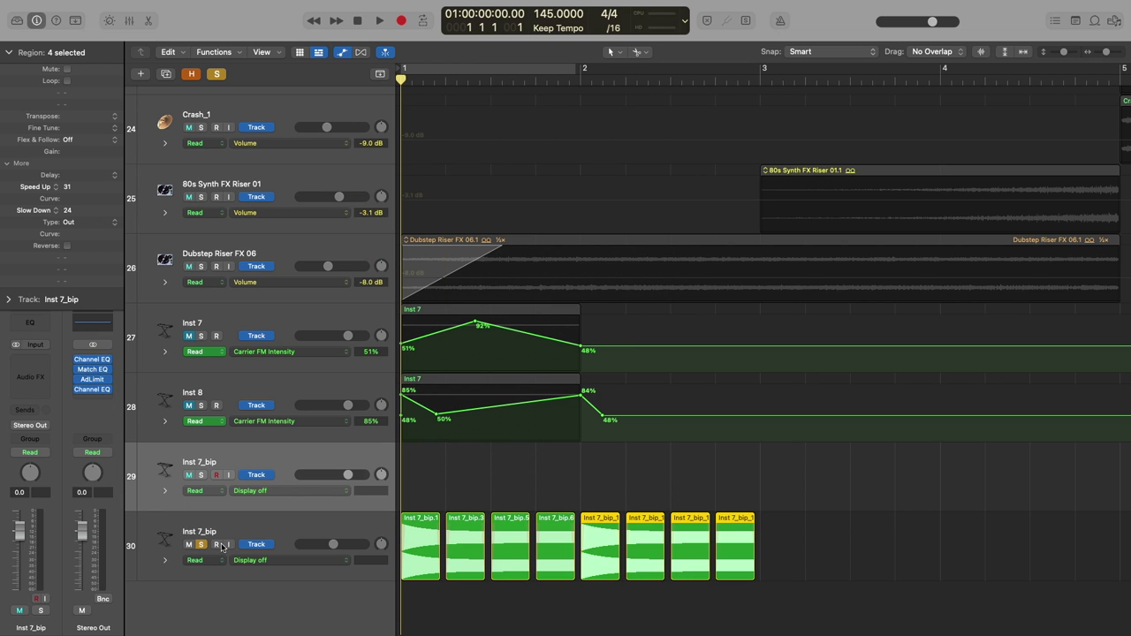
key(space)
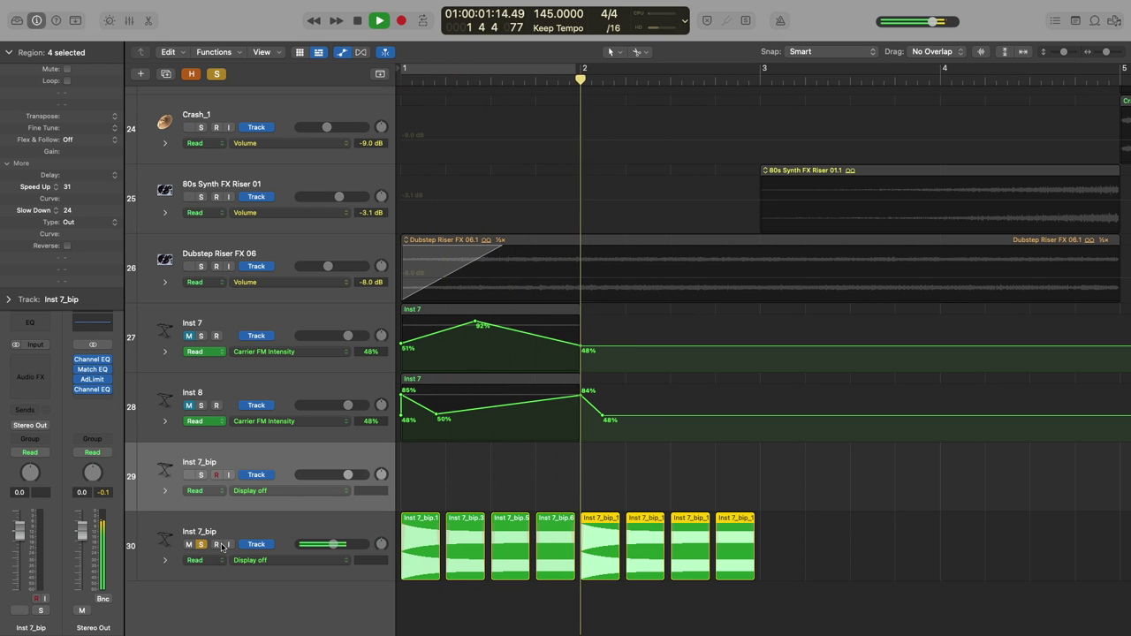
key(space)
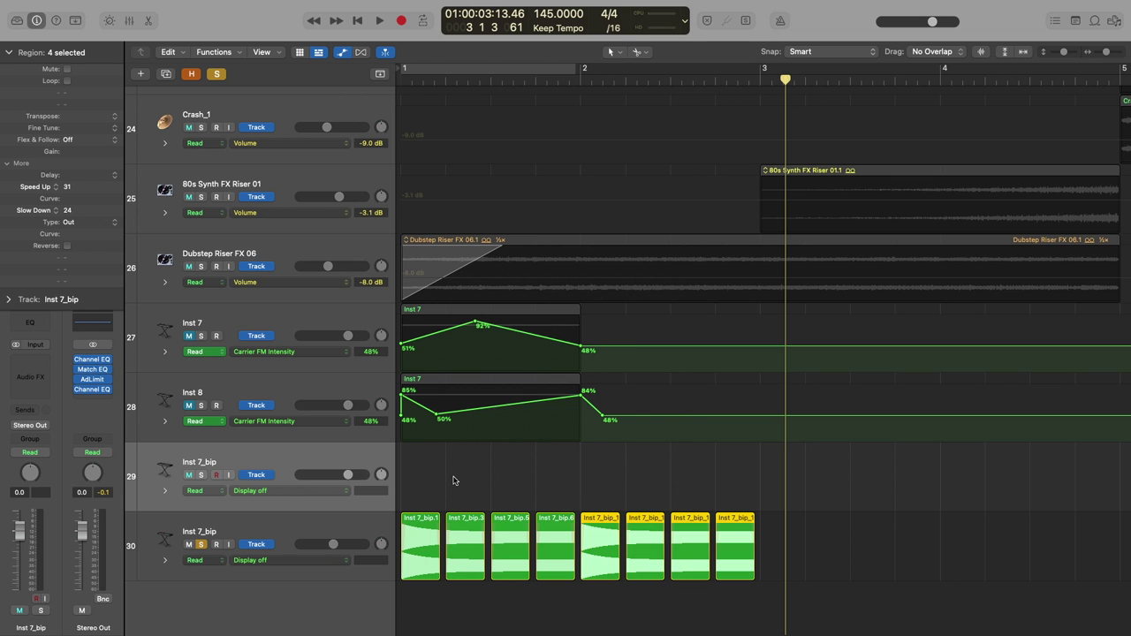
Step: Hide automation, zoom out to tracks 2–30, and unsolo and mute track 30 Inst 7_bip
key(a)
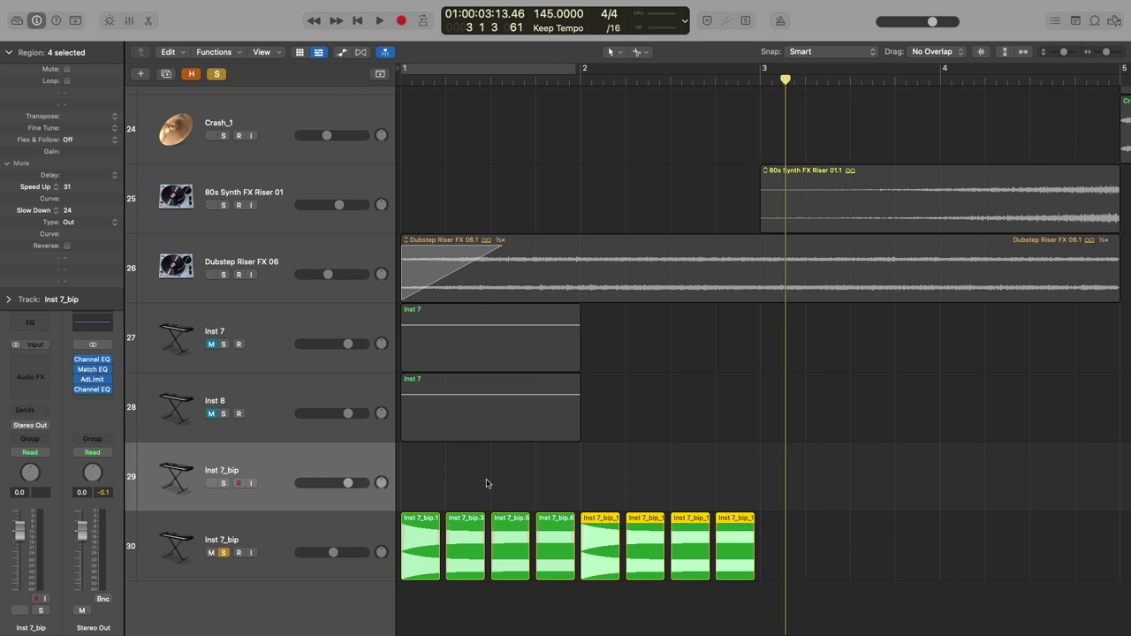
key(super+Left)
key(super+Left)
key(super+Up)
key(super+Up)
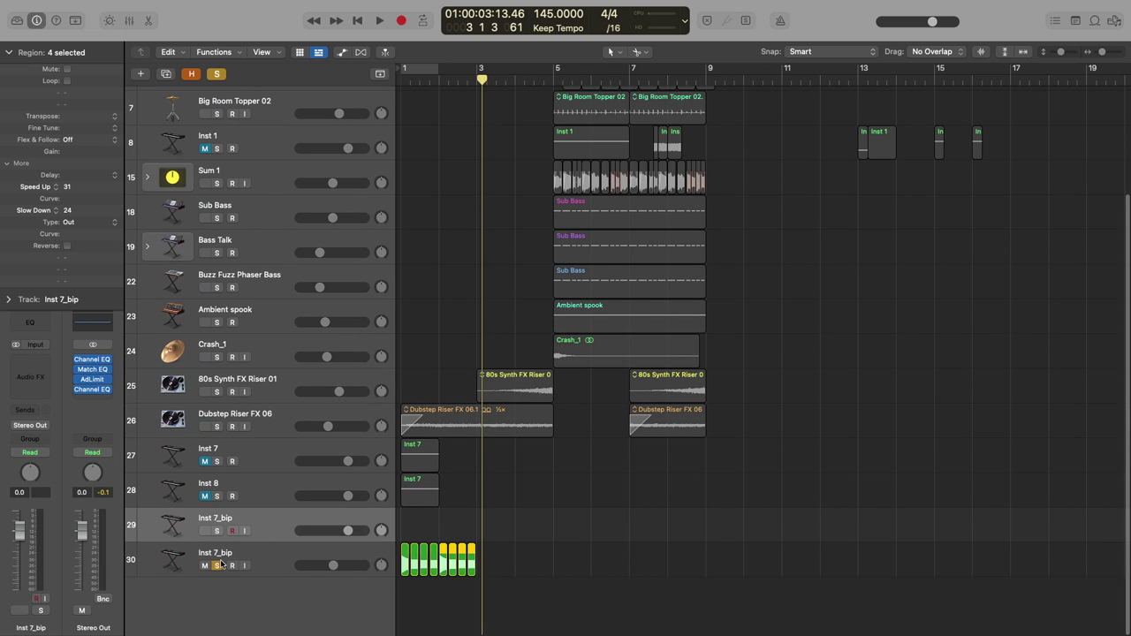
click(217, 566)
key(super+Up)
click(205, 569)
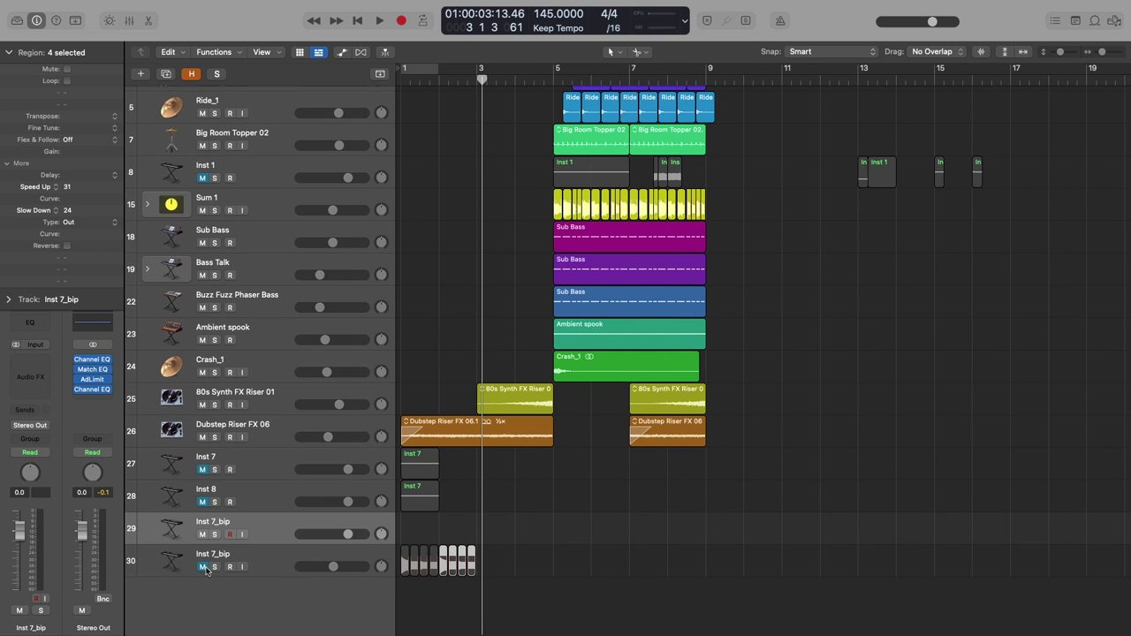
key(super+Up)
key(super+Up)
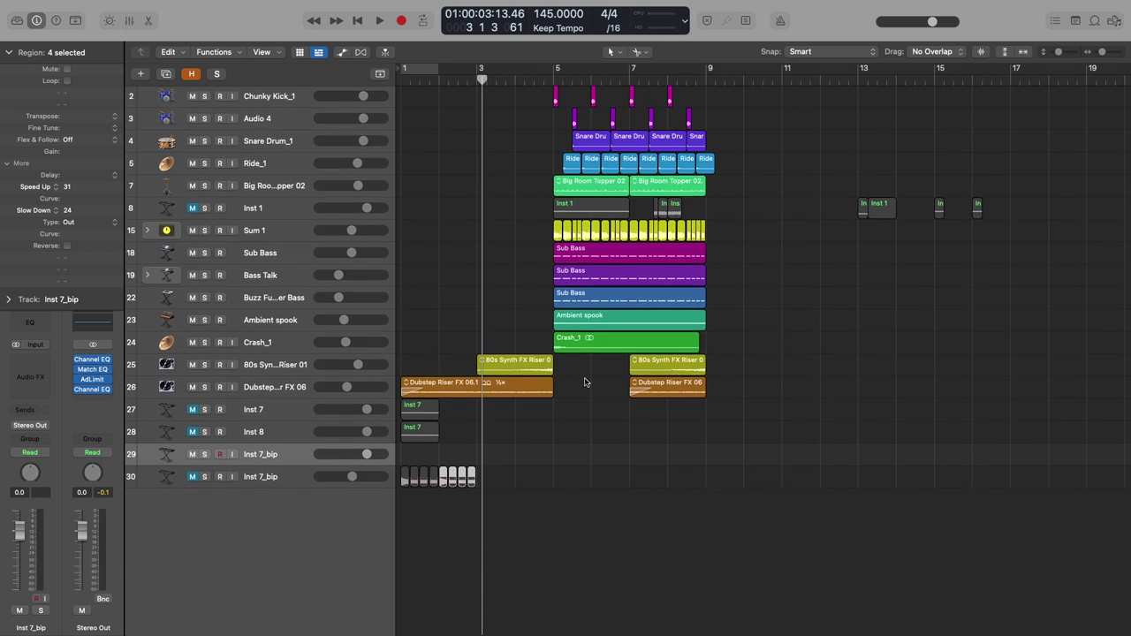
Step: Solo the Bass Talk track and play it from bar 5
click(257, 276)
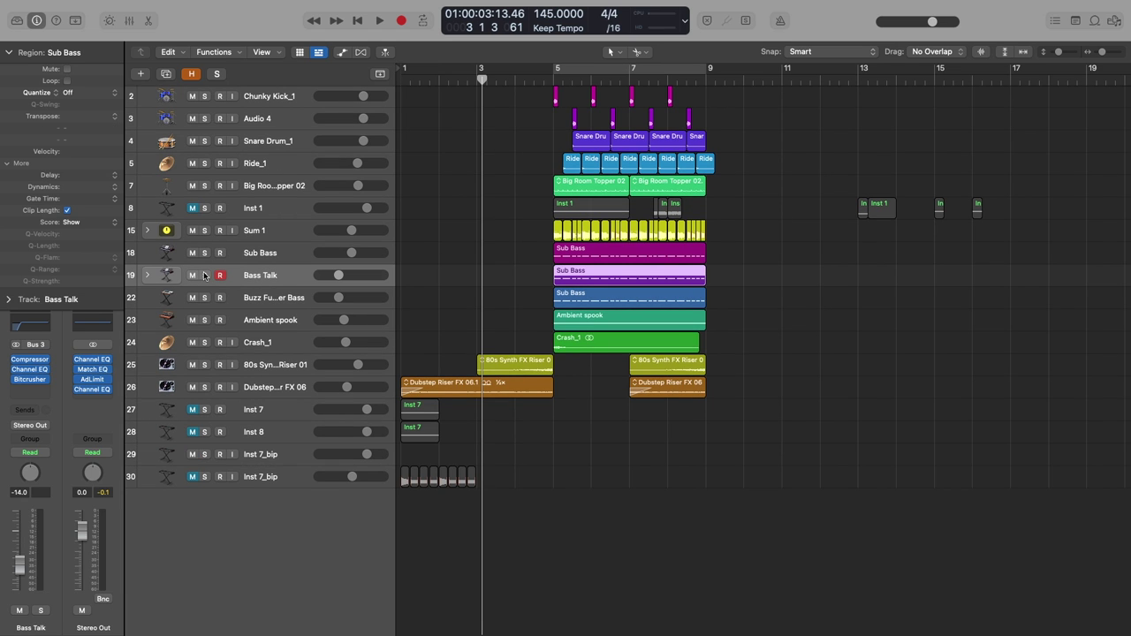
click(204, 275)
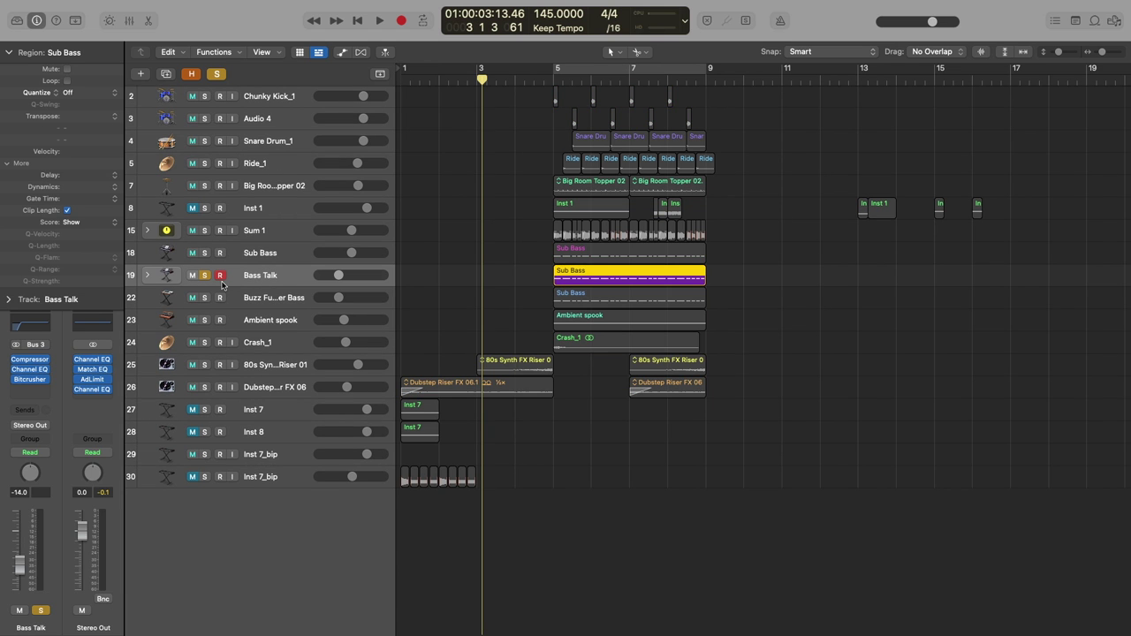
click(556, 77)
key(space)
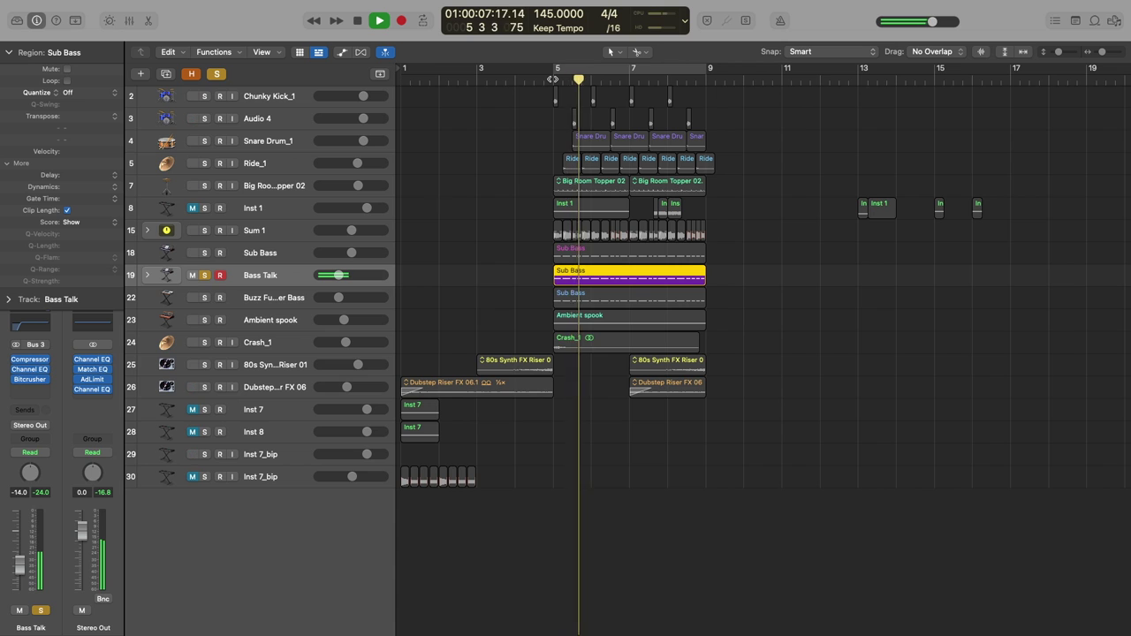
key(space)
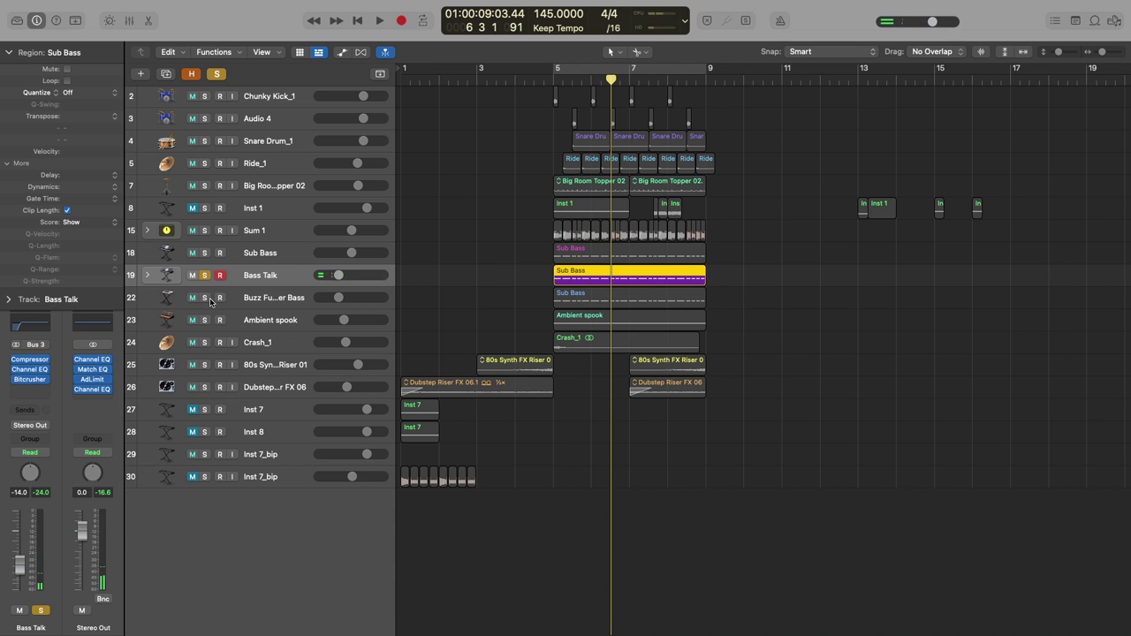
Step: Audition Buzz Fuzz Phaser Bass alone, then together with Bass Talk from bar 5
click(209, 302)
click(205, 275)
key(space)
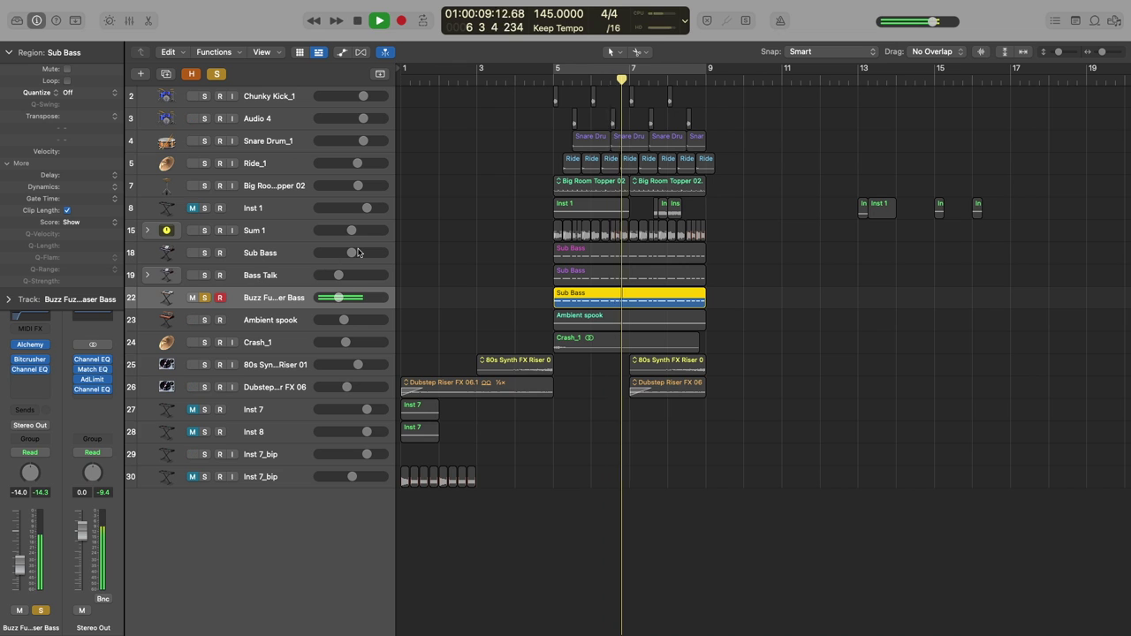
key(space)
click(205, 275)
click(558, 82)
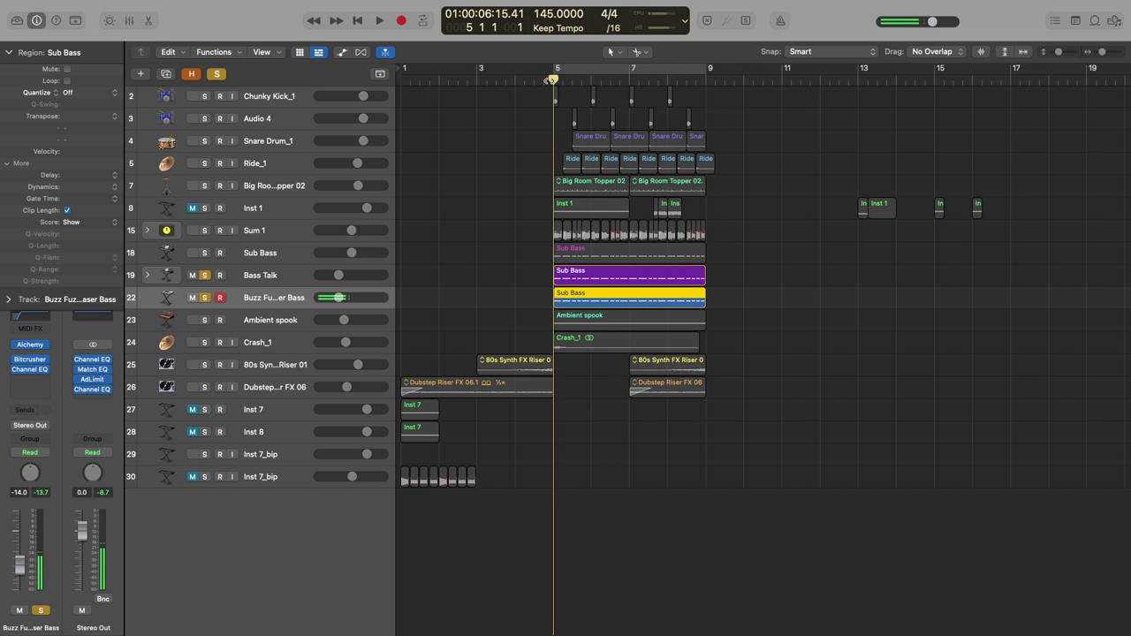
key(space)
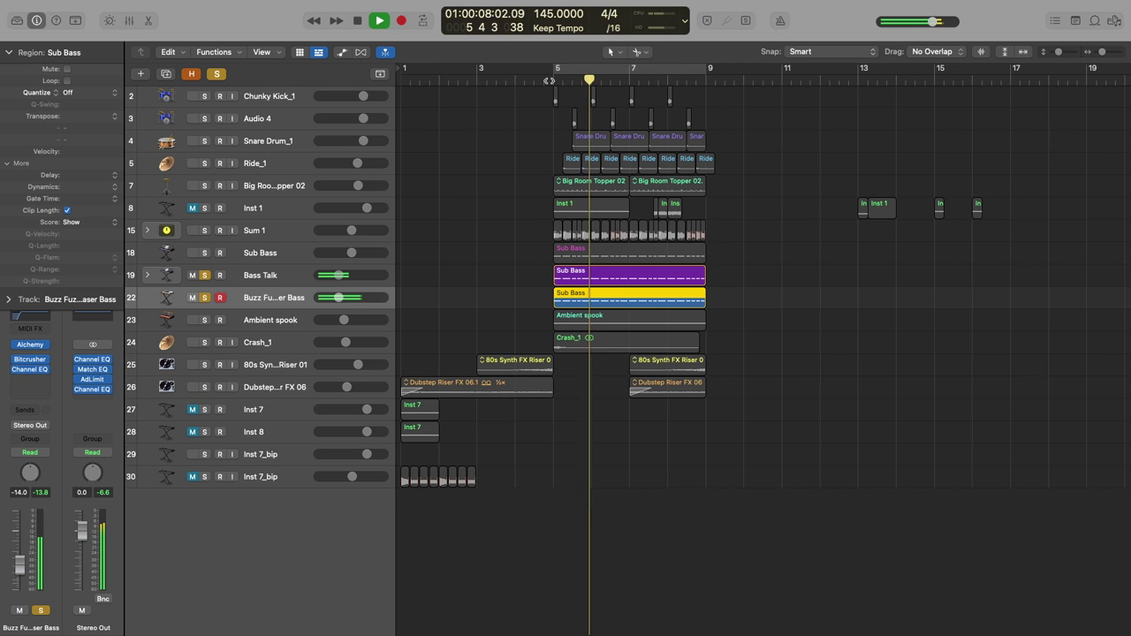
key(space)
Step: Add Sub Bass to the solo and play all three bass layers from bar 5
click(205, 252)
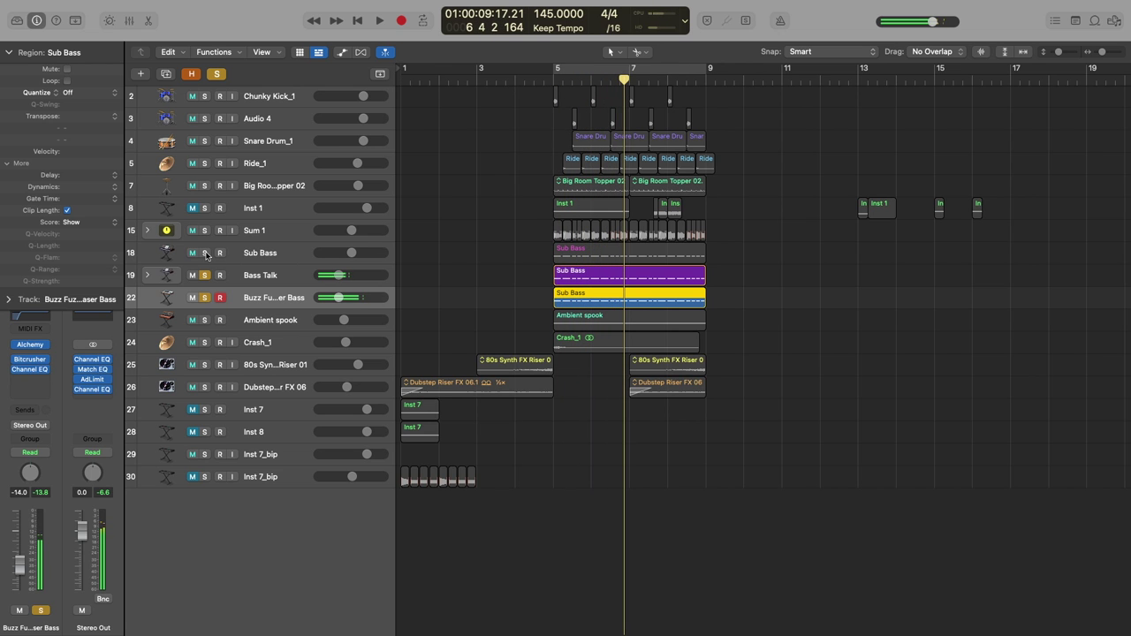
click(556, 81)
key(space)
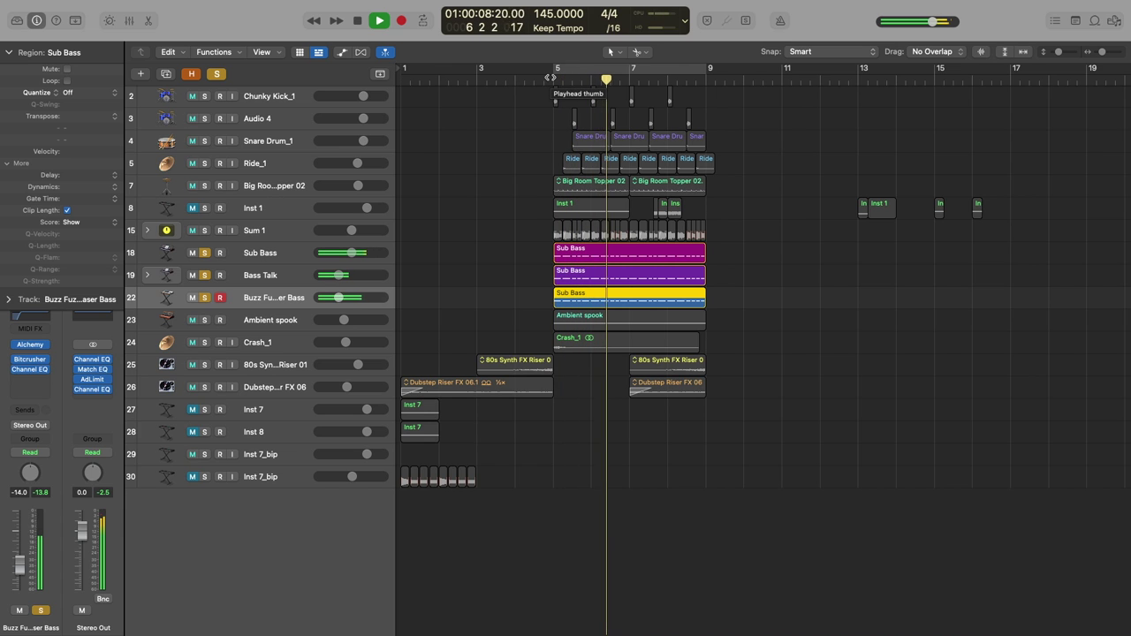
key(space)
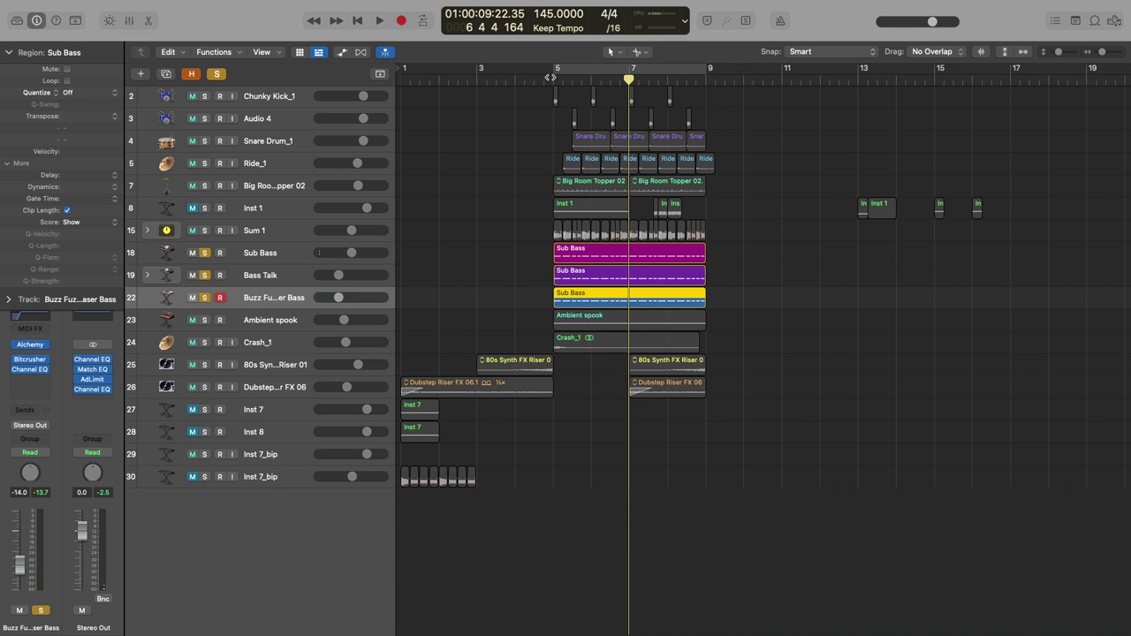
click(204, 253)
click(204, 298)
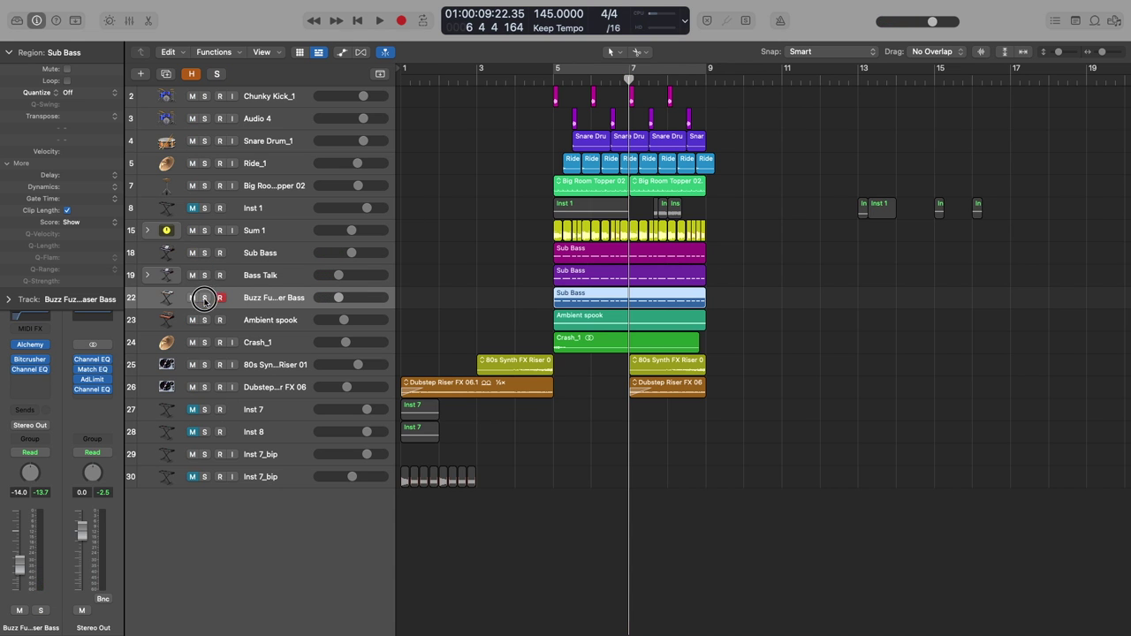
click(147, 230)
click(202, 231)
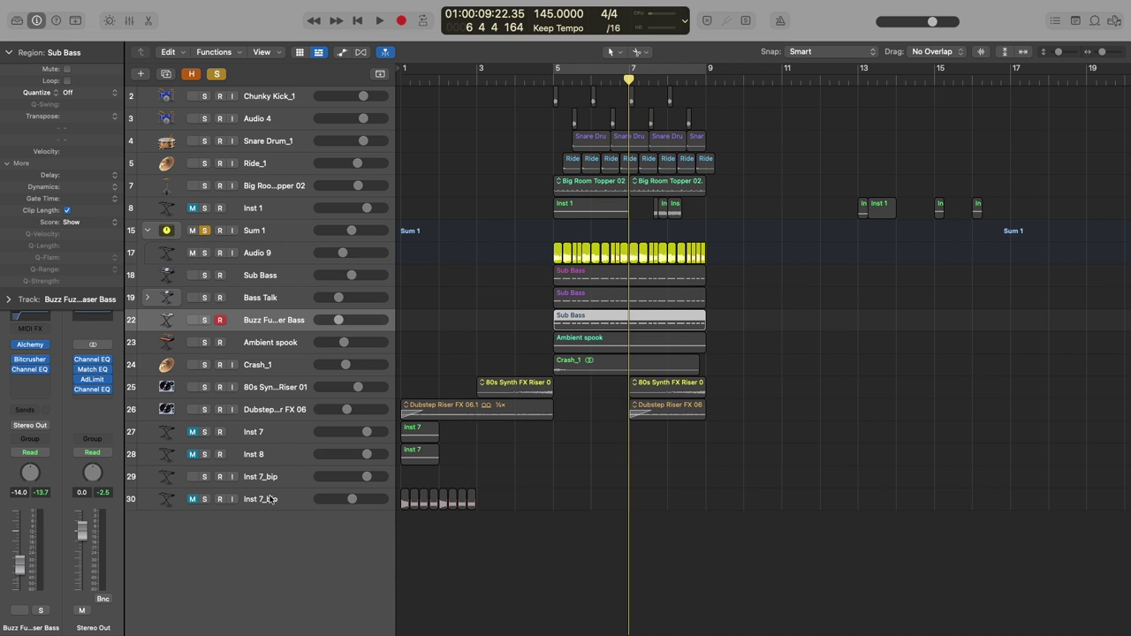
double_click(553, 83)
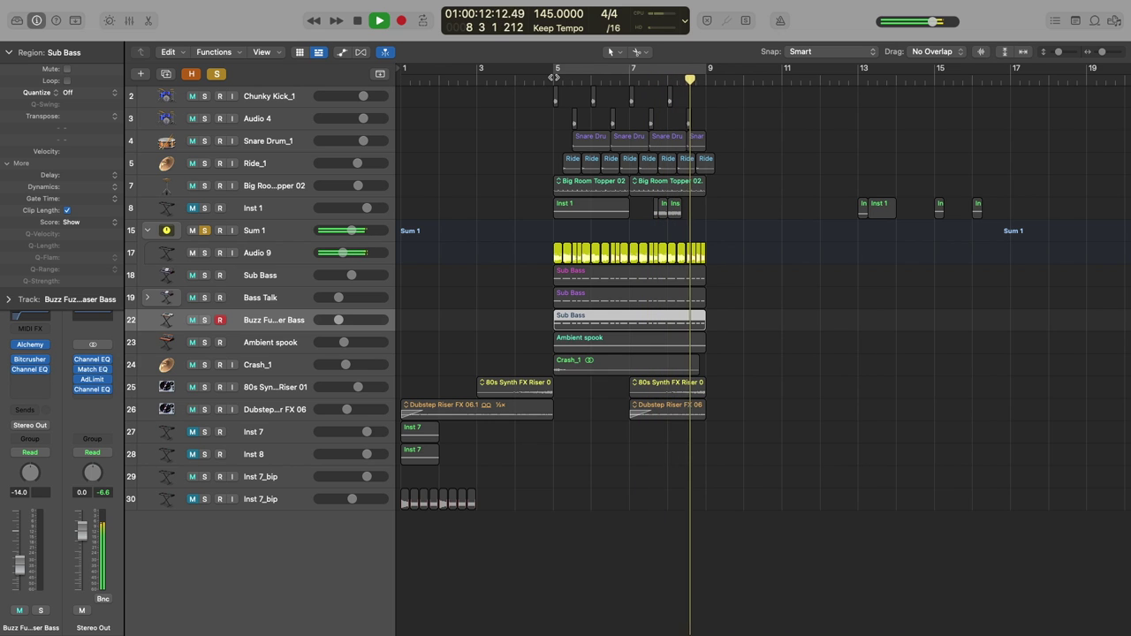
key(space)
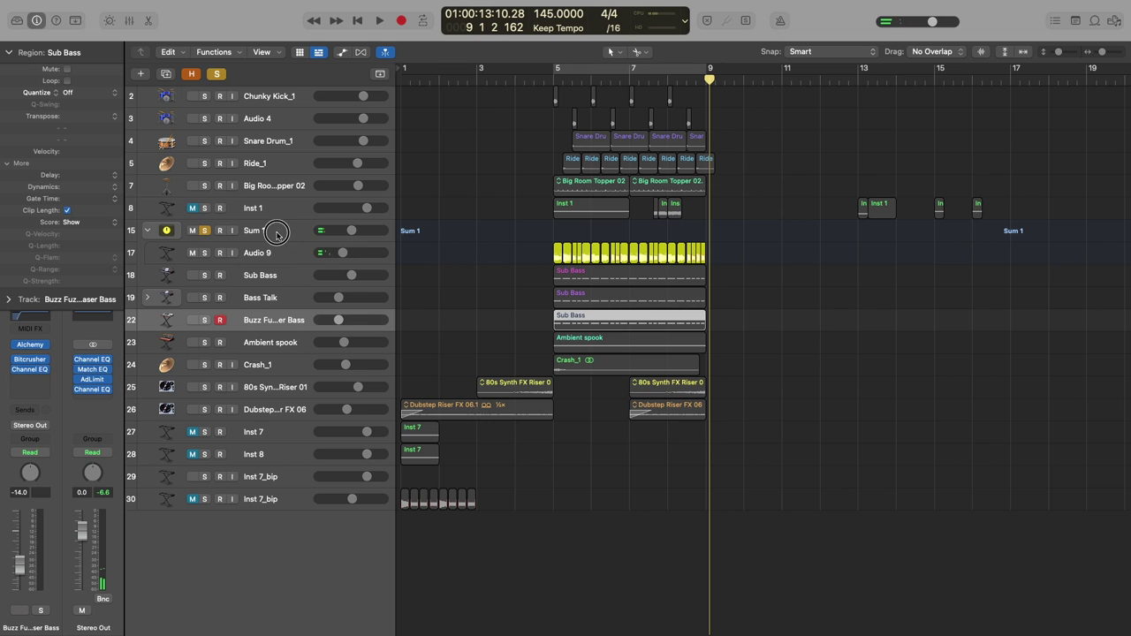
Step: Select the Sum 1 bus and review its Channel EQ and Phat FX inserts
click(277, 234)
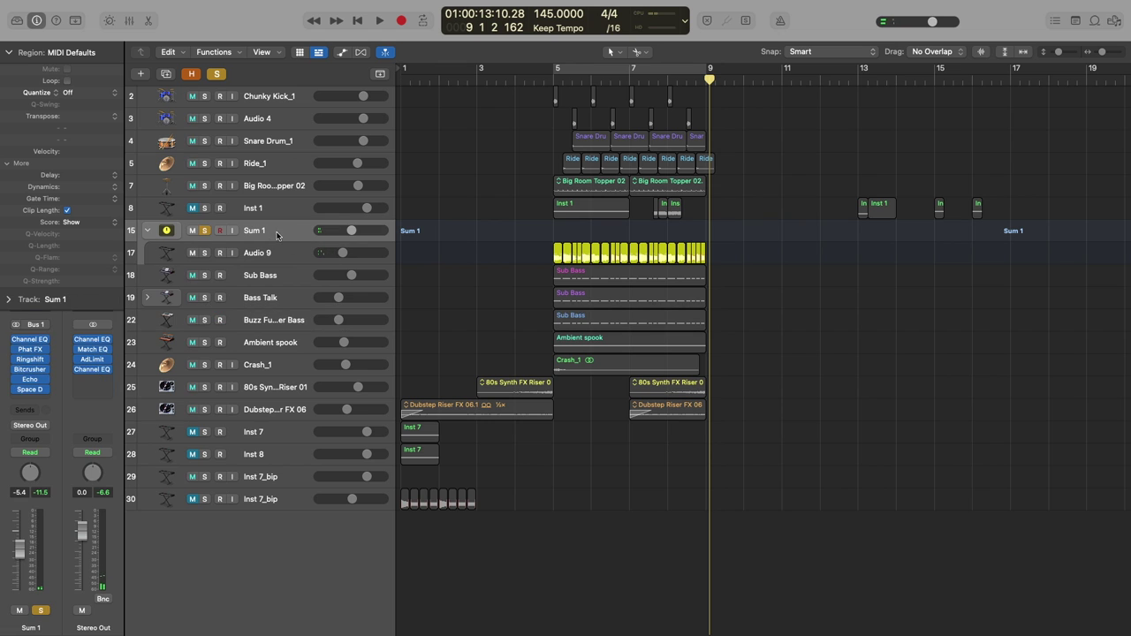
click(9, 52)
click(29, 341)
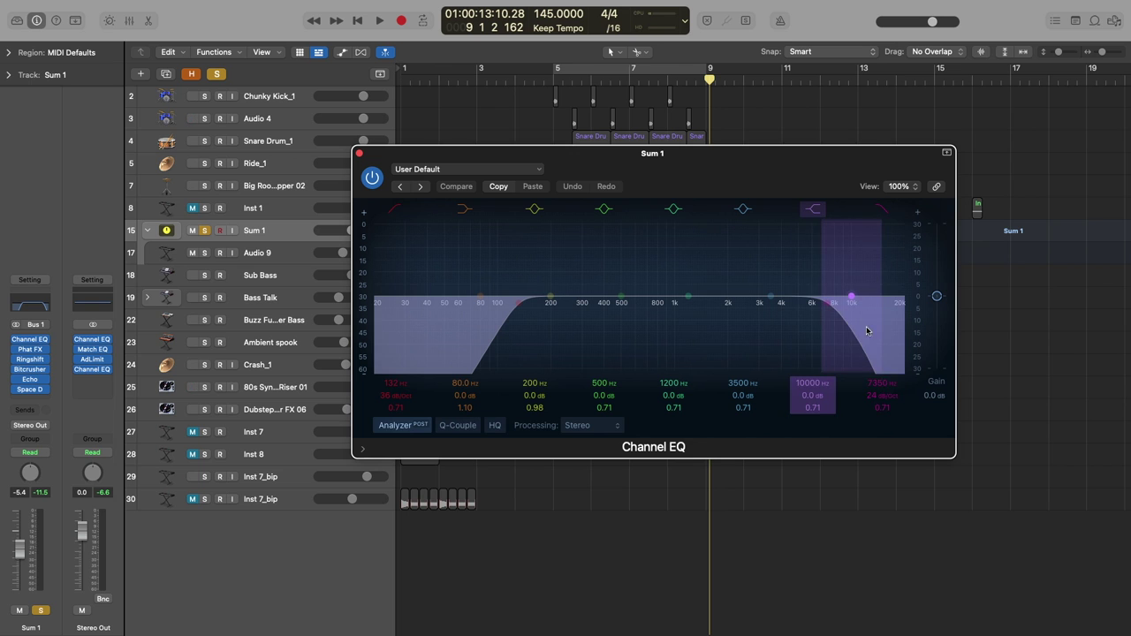
click(360, 152)
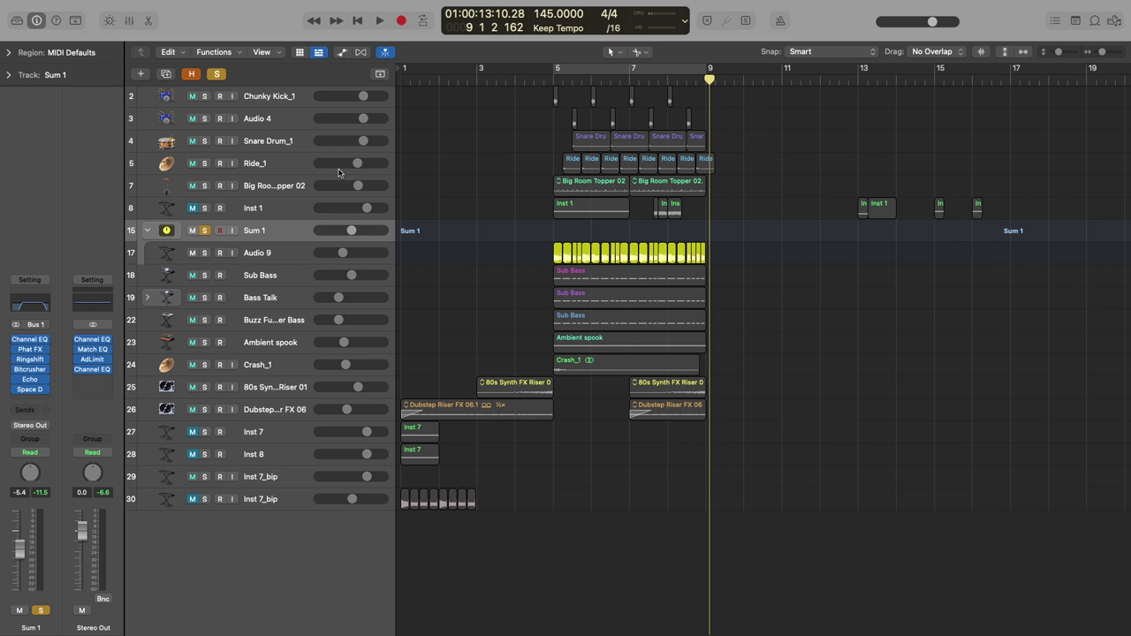
click(31, 350)
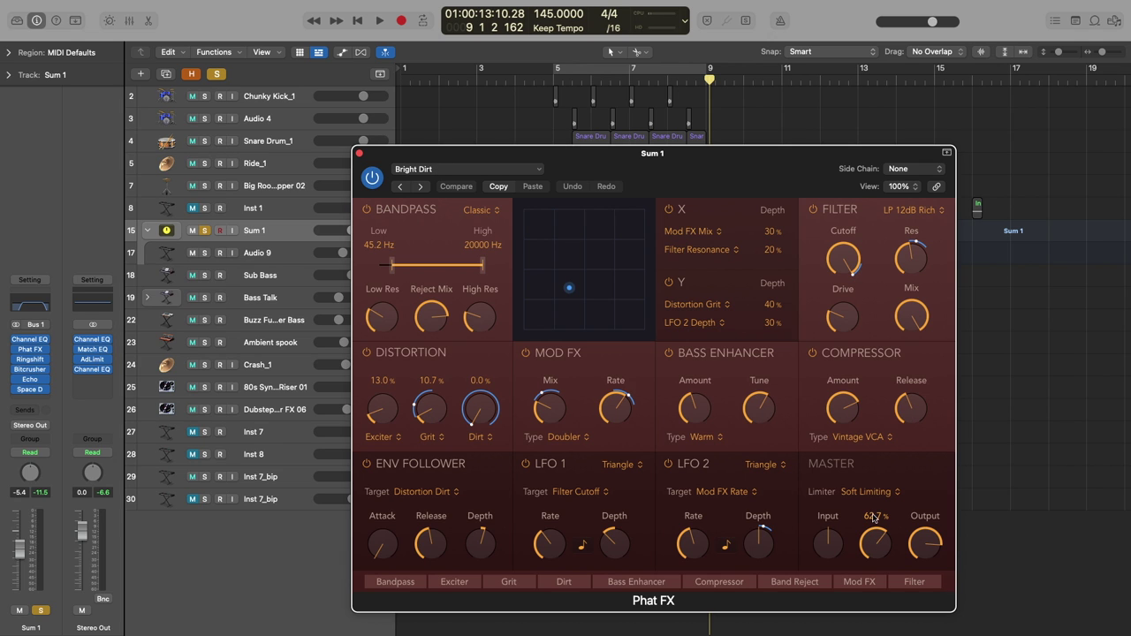
click(358, 153)
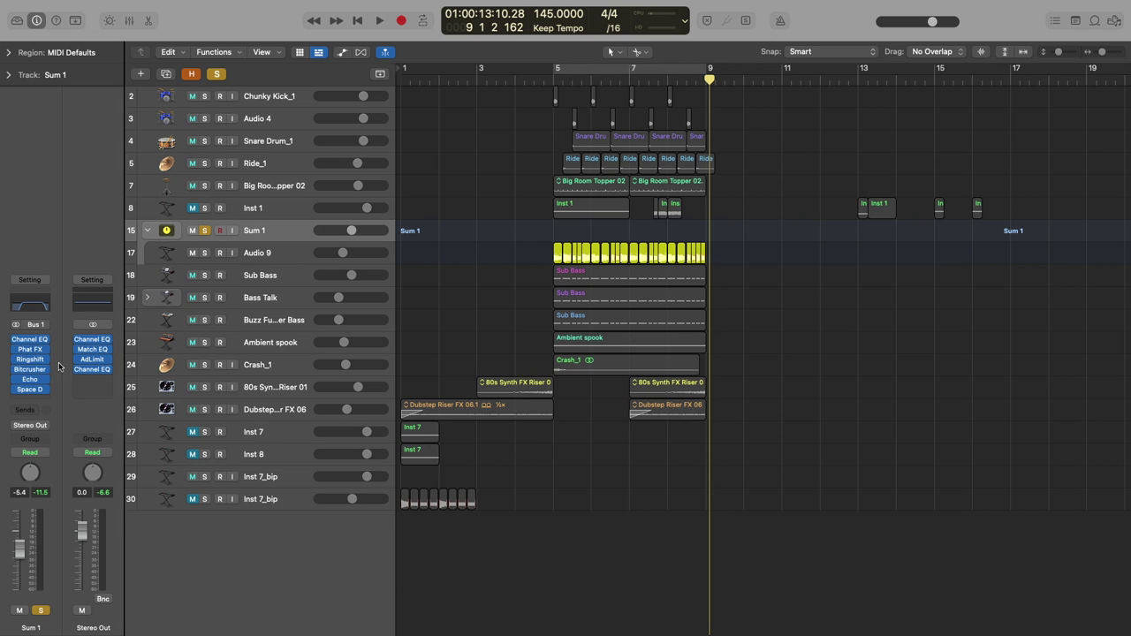
Step: Review the Ringshifter, Bitcrusher, Echo and Space Designer inserts on Sum 1
click(32, 360)
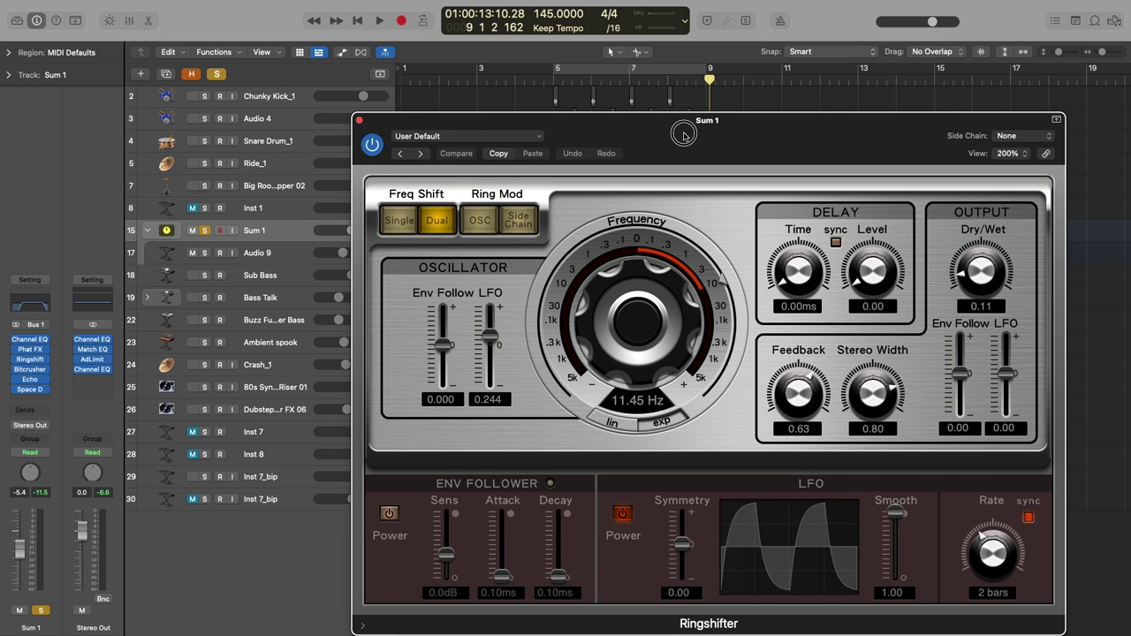
drag(683, 135, 601, 55)
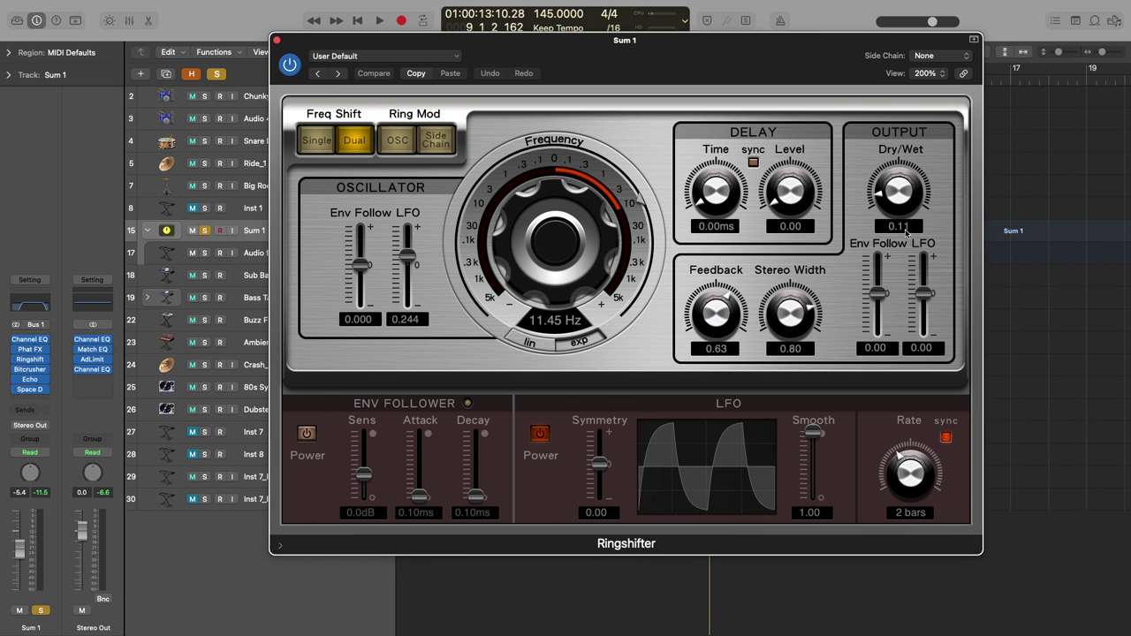
click(277, 40)
click(31, 372)
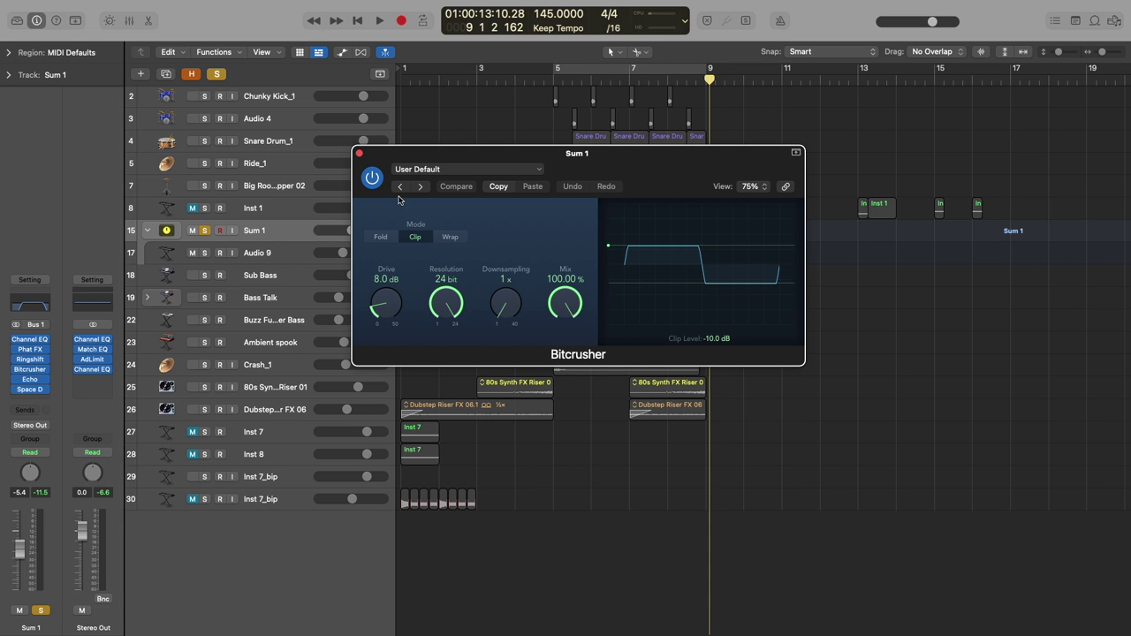
click(359, 153)
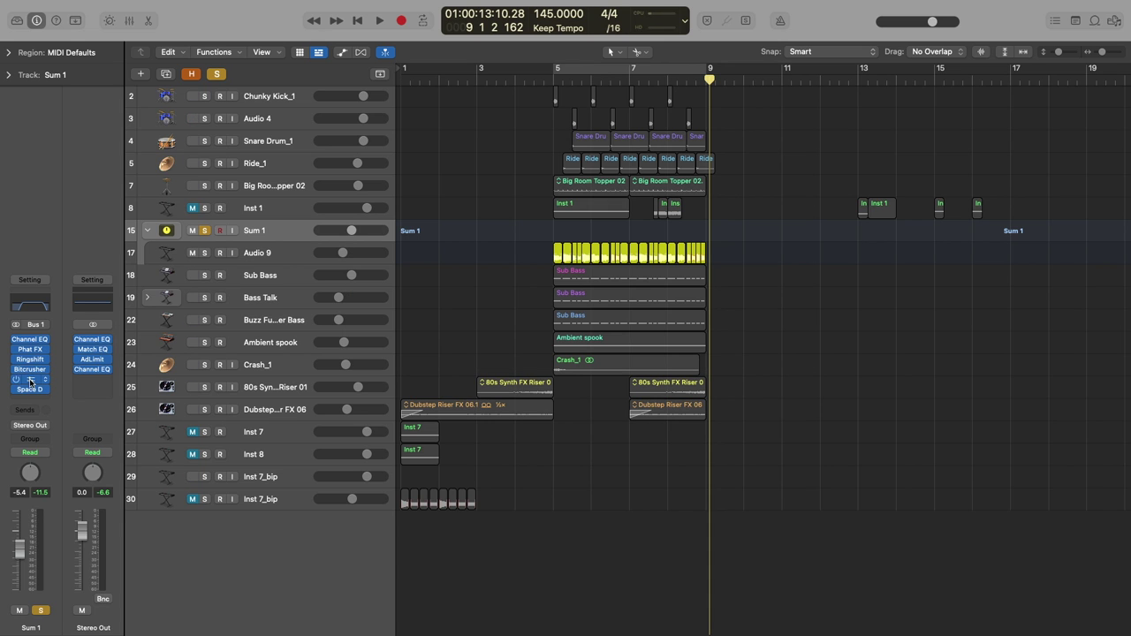
click(30, 381)
click(30, 392)
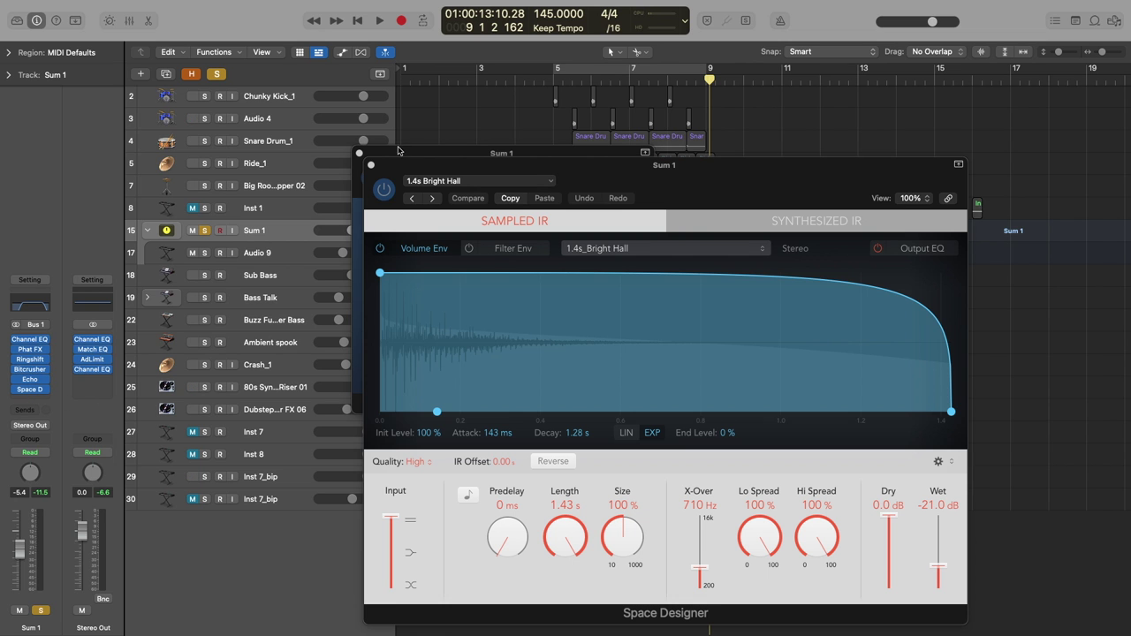
click(373, 168)
click(359, 153)
Step: Unsolo Sum 1 and play the full arrangement from bar 5
click(205, 231)
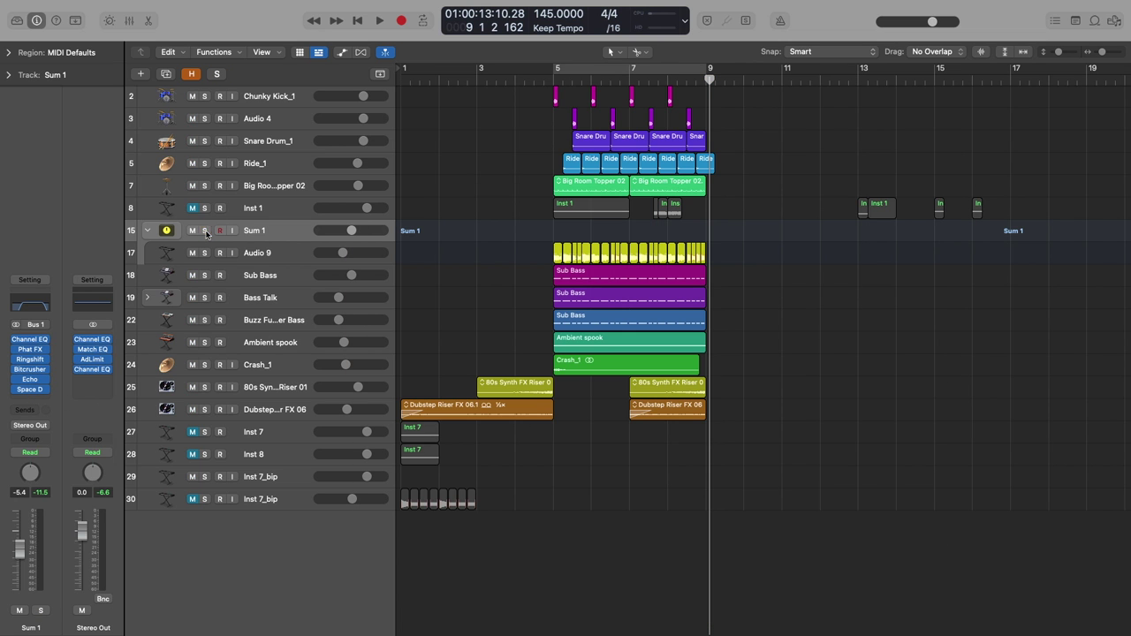
click(548, 78)
key(space)
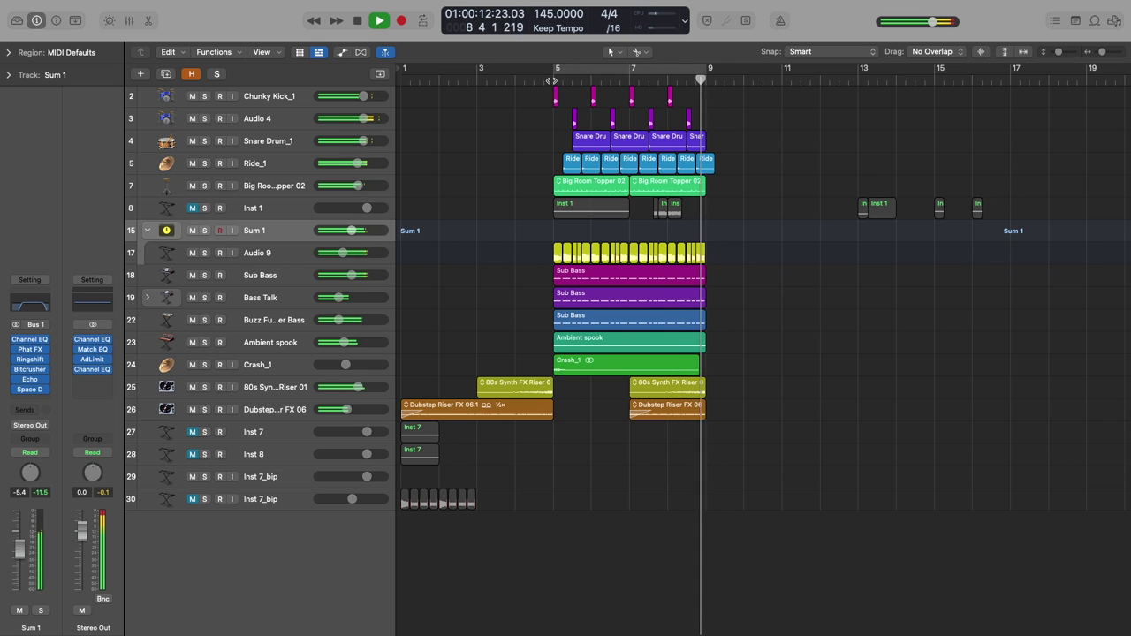
key(space)
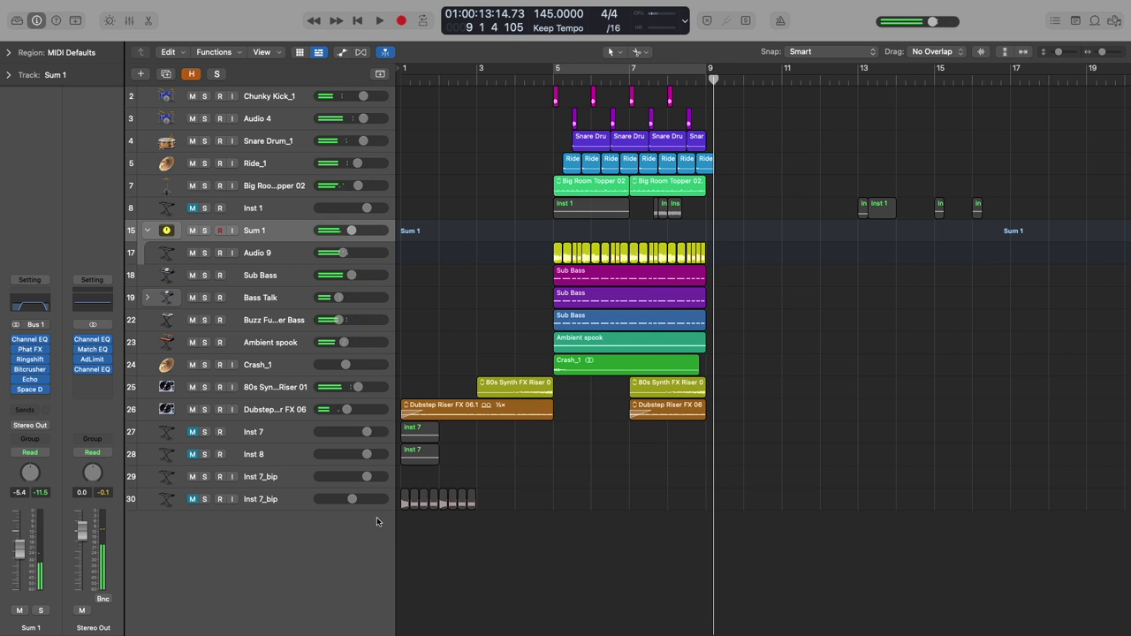
Step: Select the Inst 8 track and solo it
click(267, 456)
key(Down)
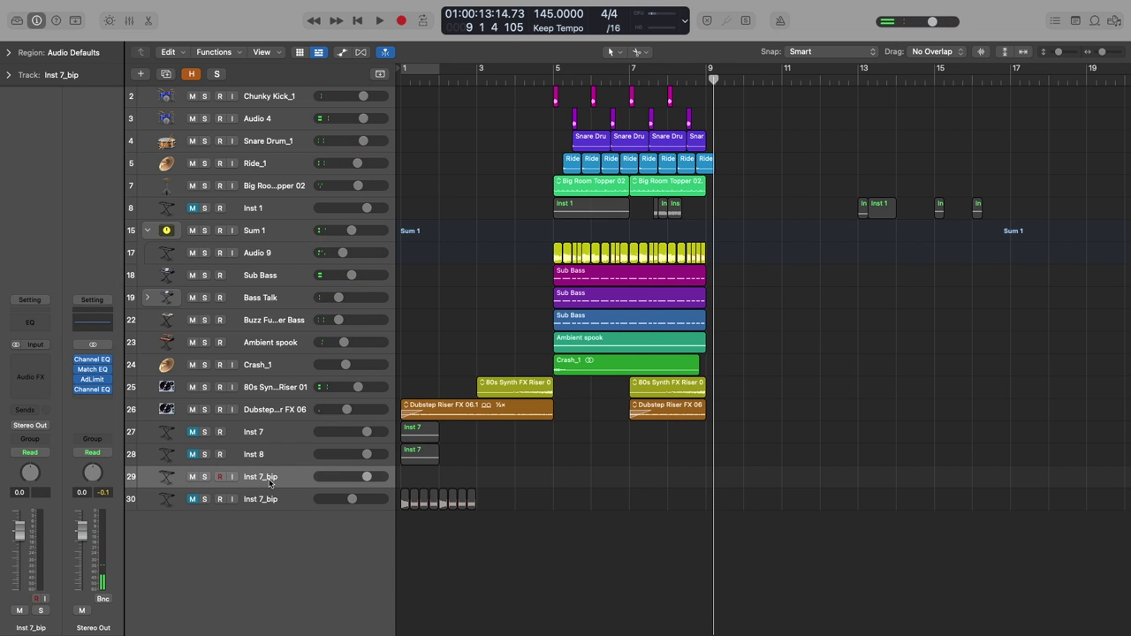
click(265, 459)
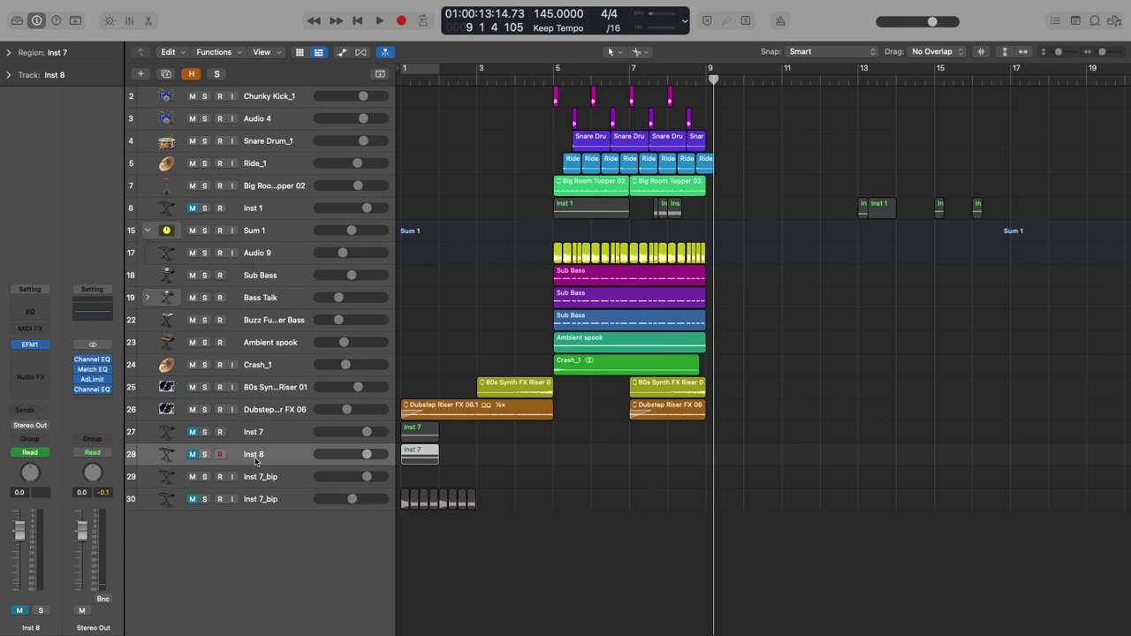
click(205, 454)
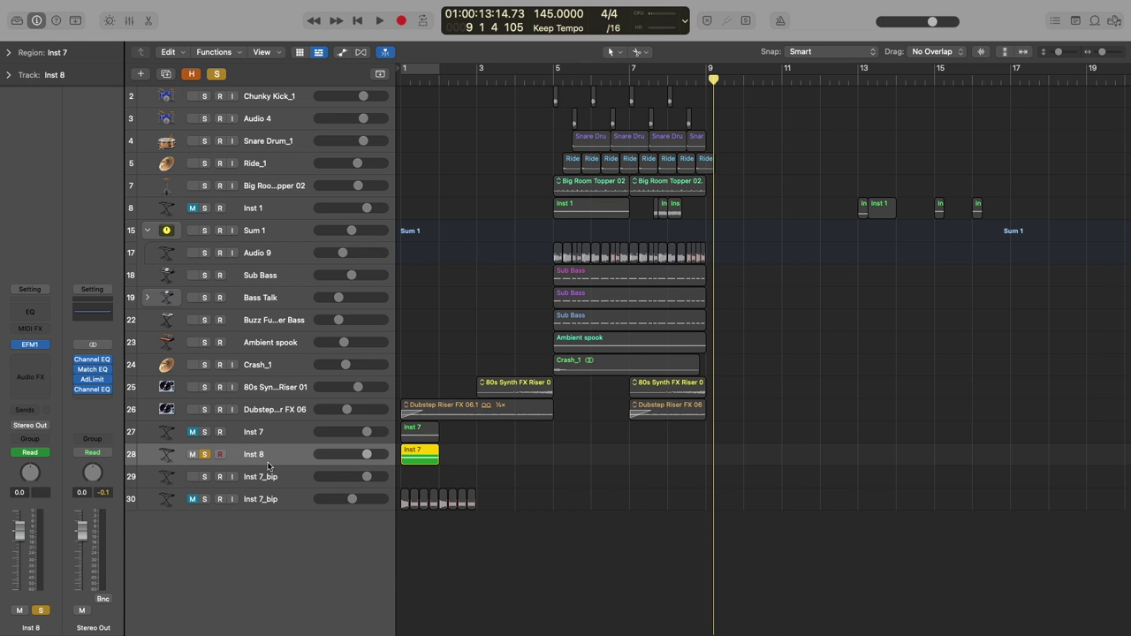
Step: Save Inst 8's channel strip setting as 'Smart Control Heavy Bass Synth'
click(33, 289)
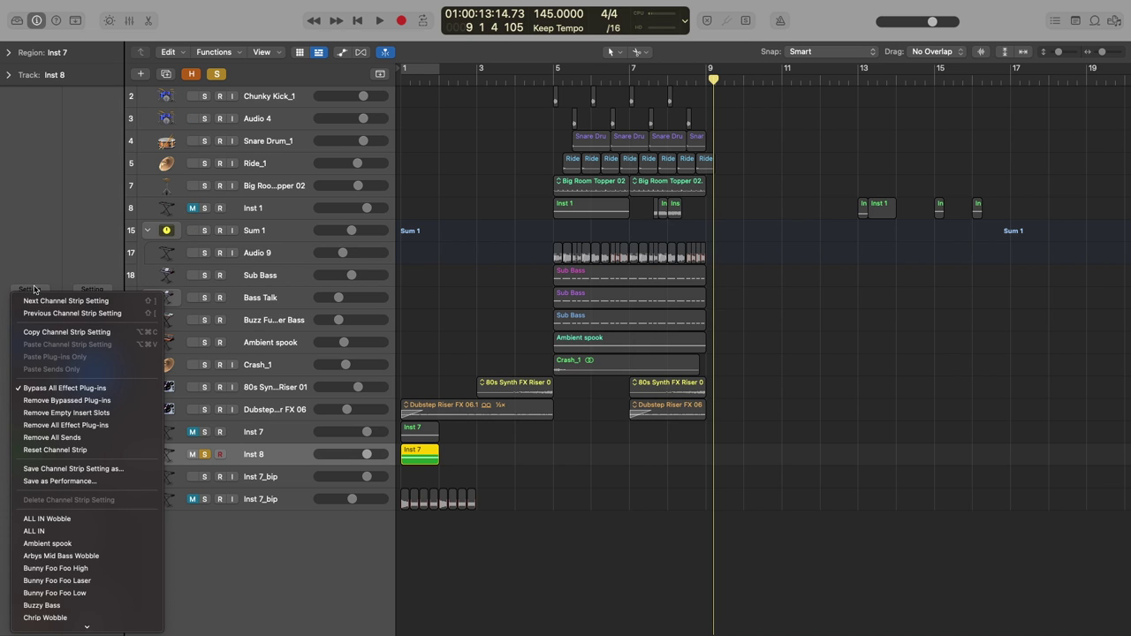
click(125, 468)
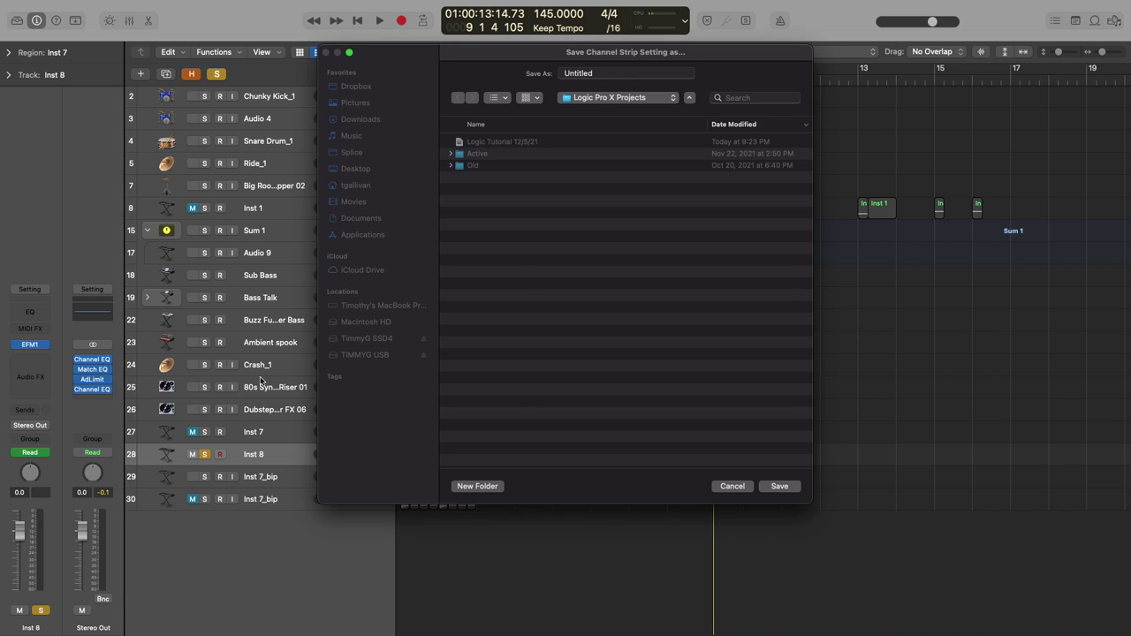
double_click(601, 73)
text(Smart Cont)
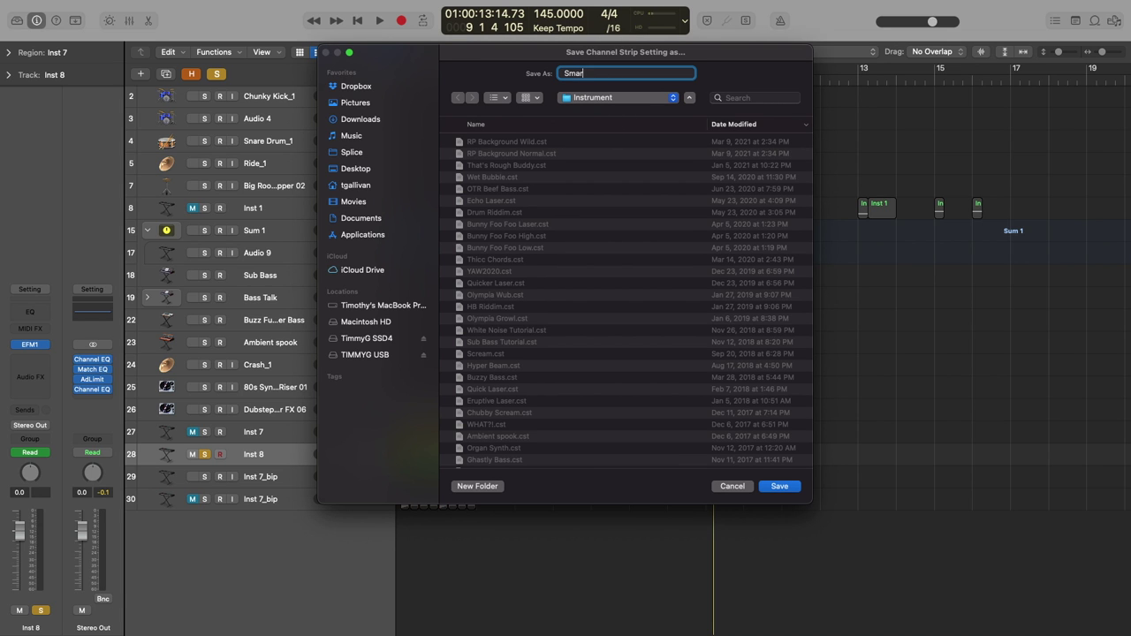
text(rol Heavy Bass Synth)
key(Return)
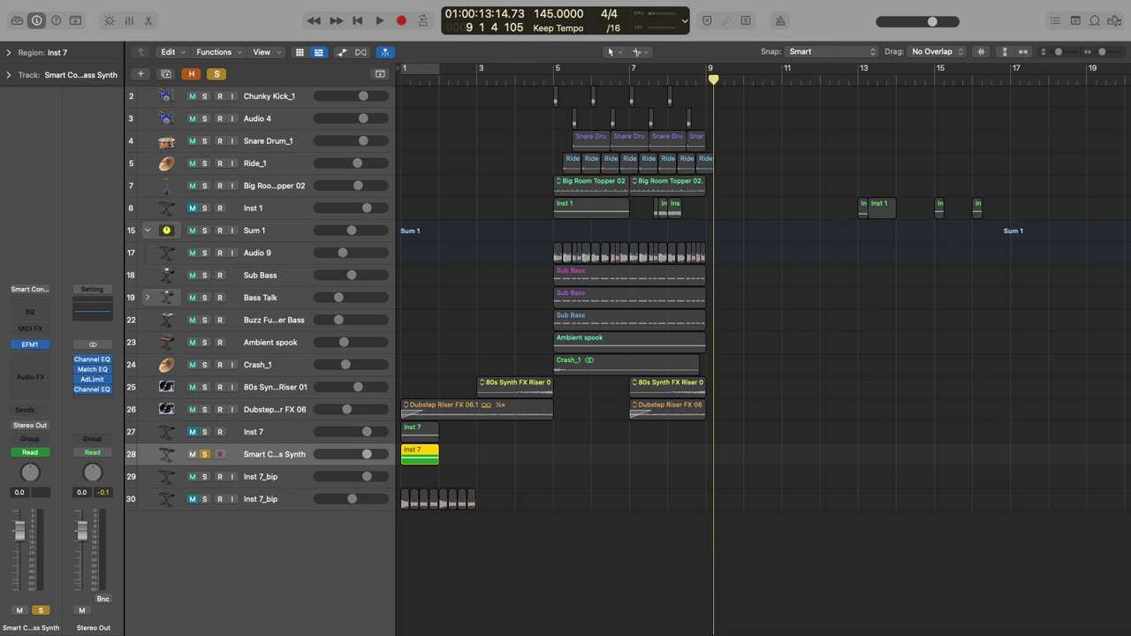